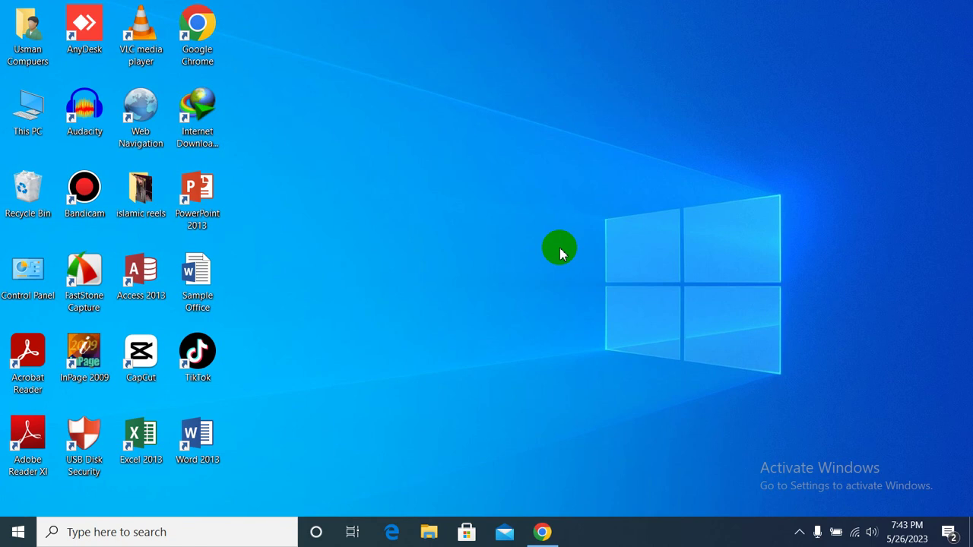
# Step: Open the Sample Office document from its desktop shortcut
pyautogui.doubleClick(212, 283)
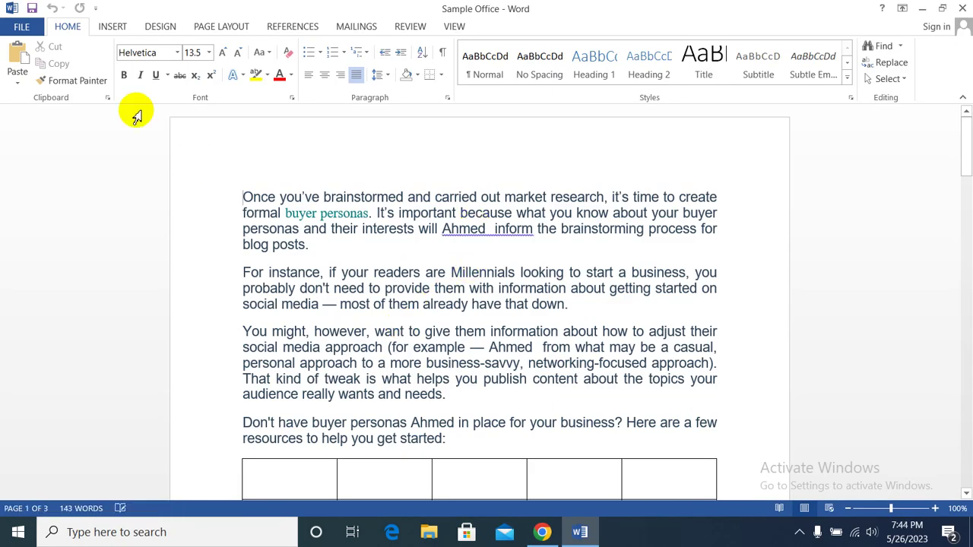
# Step: Switch to the Insert ribbon, then scroll down through the tables and back to the top
pyautogui.click(110, 28)
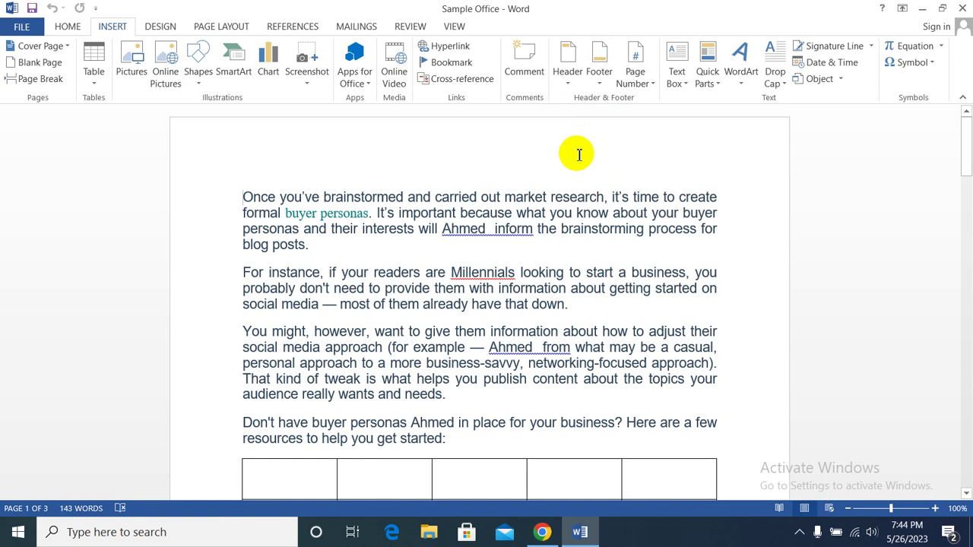
pyautogui.scroll(-4, 579, 160)
pyautogui.scroll(-5, 579, 167)
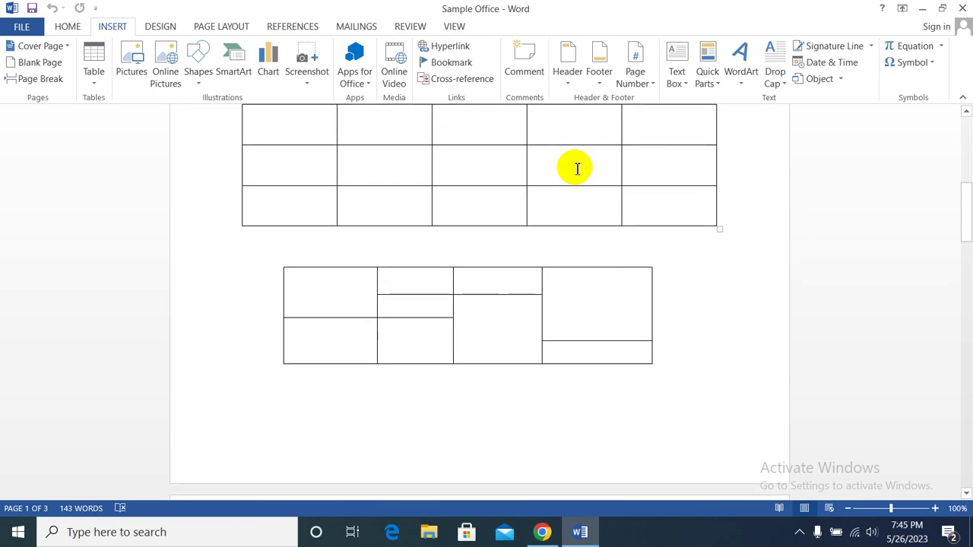
pyautogui.scroll(-3, 578, 173)
pyautogui.scroll(-1, 579, 173)
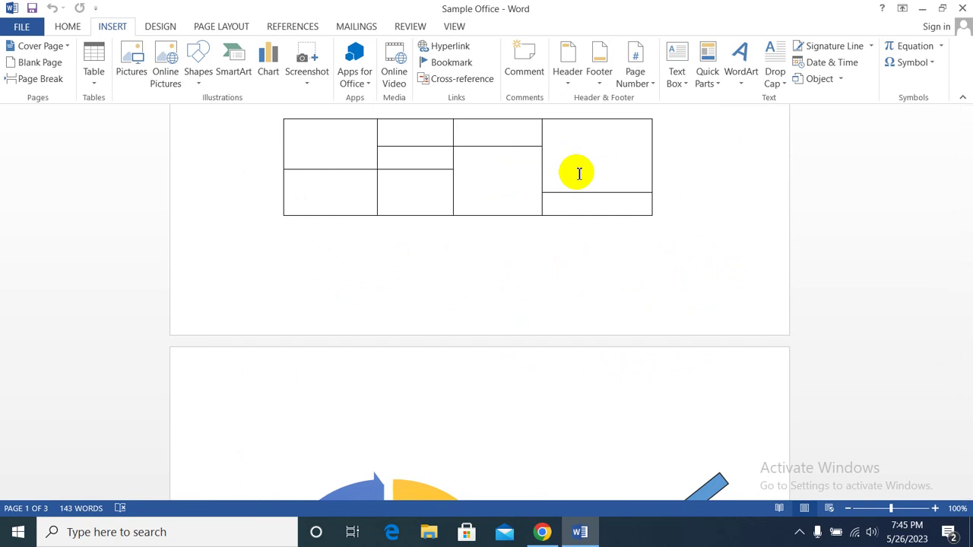
pyautogui.scroll(1, 579, 173)
pyautogui.scroll(4, 578, 182)
pyautogui.scroll(5, 578, 196)
pyautogui.scroll(5, 577, 197)
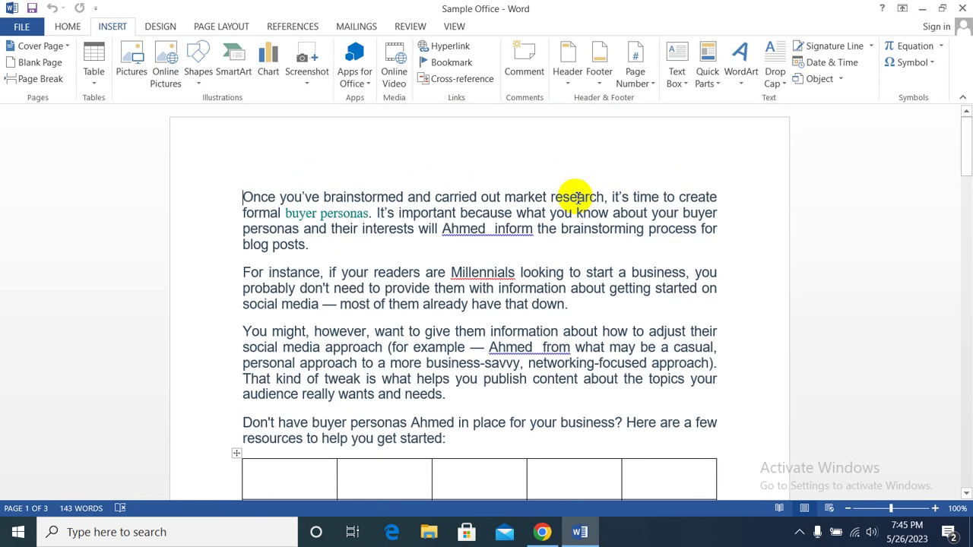
# Step: Insert a Blank header and type the header text 'AMS Online Working'
pyautogui.click(570, 86)
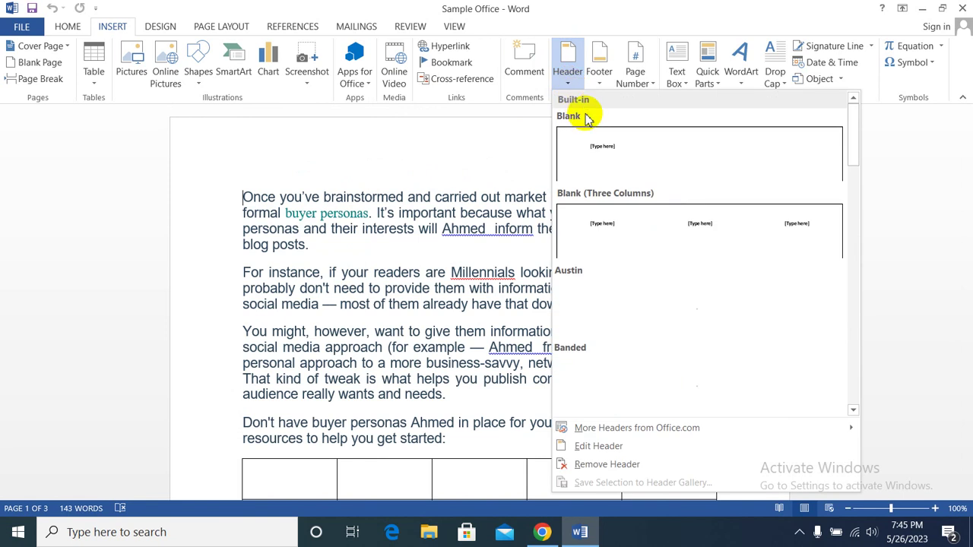
pyautogui.click(597, 154)
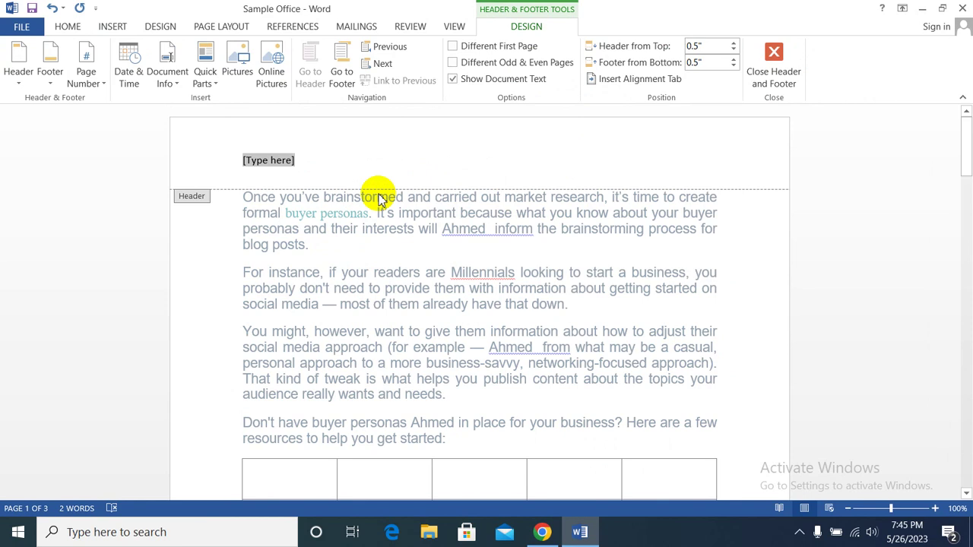
pyautogui.click(921, 8)
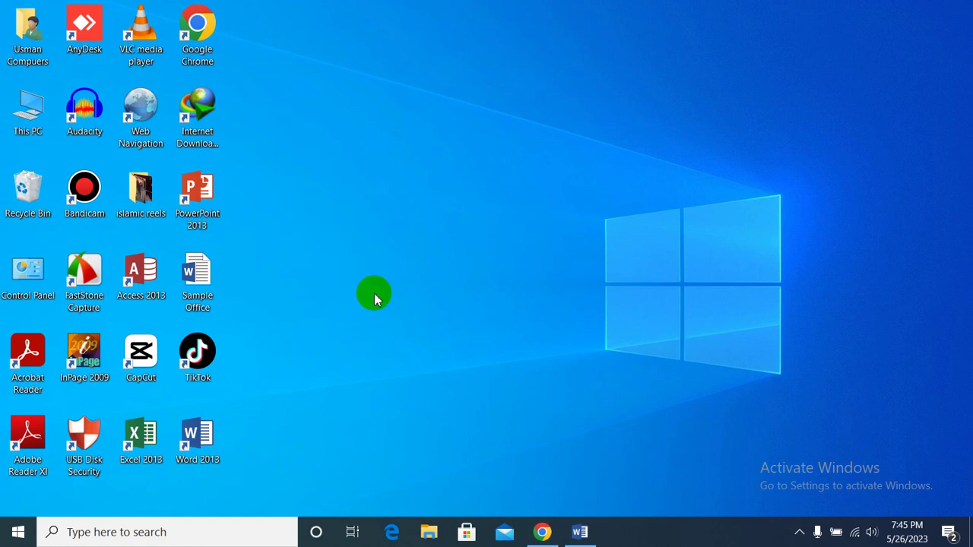
pyautogui.click(576, 536)
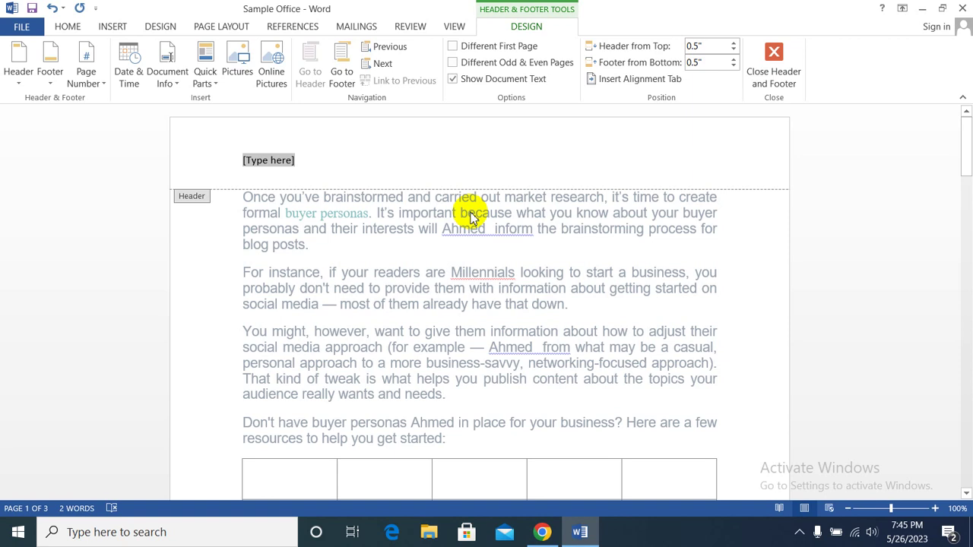
pyautogui.write('Ahm')
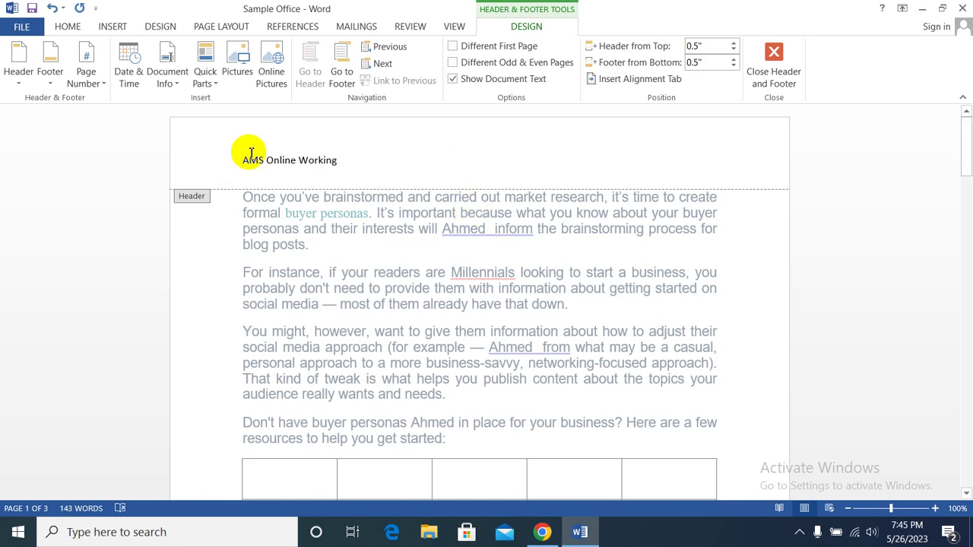
# Step: Centre the header line and format 'AMS Online Working' as 28 pt bold
pyautogui.click(73, 26)
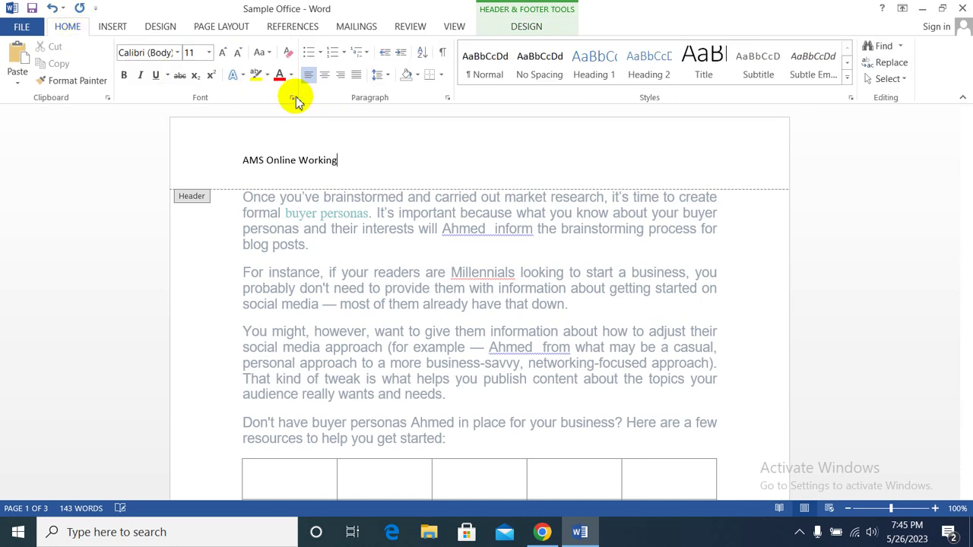
pyautogui.click(326, 76)
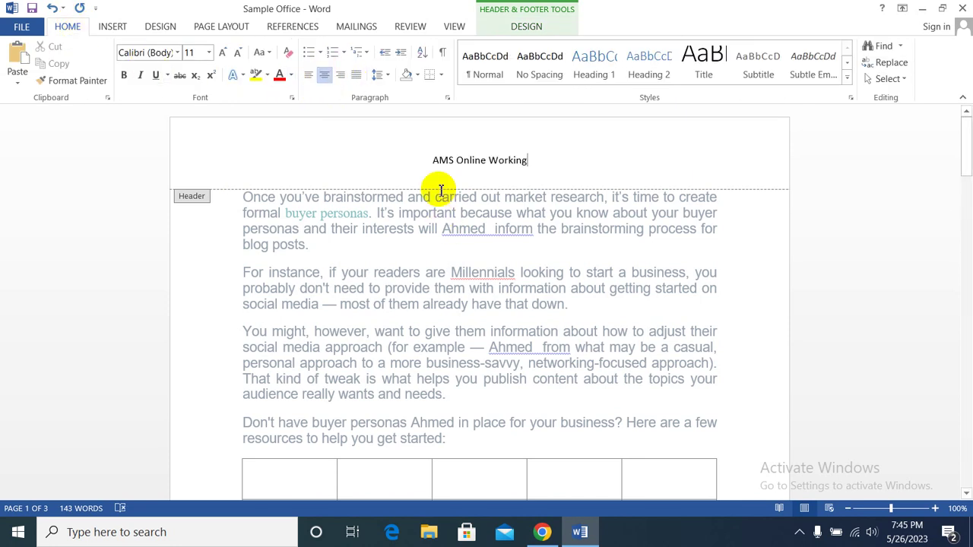
pyautogui.click(433, 159)
pyautogui.moveTo(432, 160); pyautogui.dragTo(507, 160)
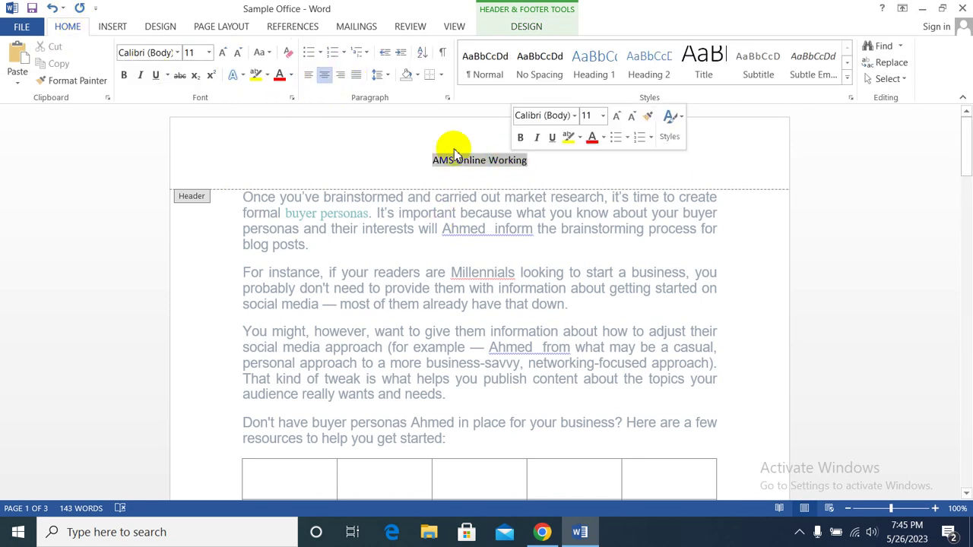
pyautogui.click(209, 53)
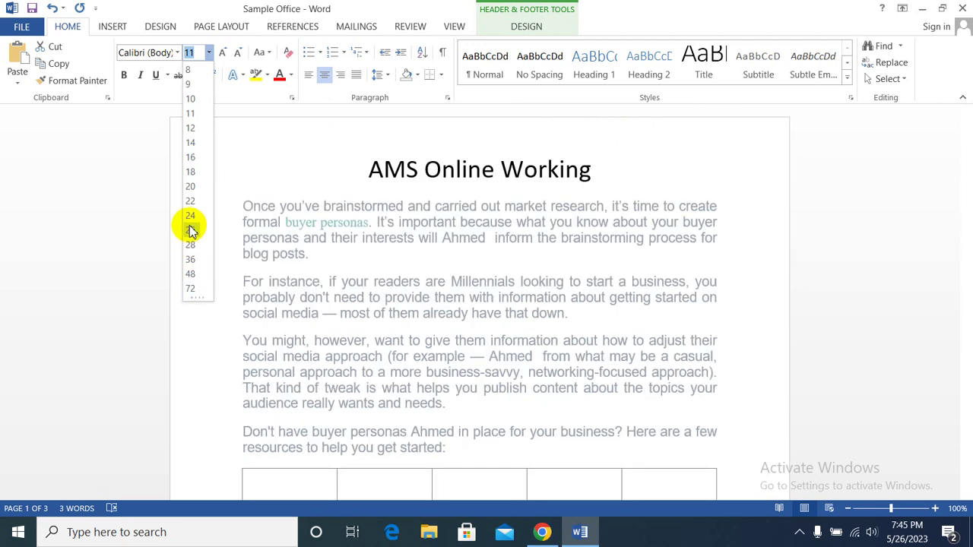
pyautogui.click(192, 244)
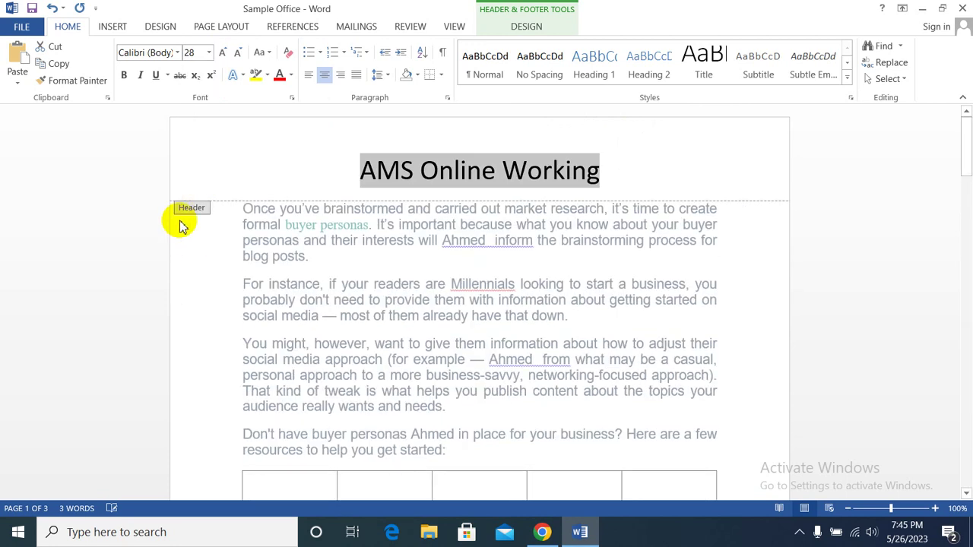
pyautogui.click(125, 76)
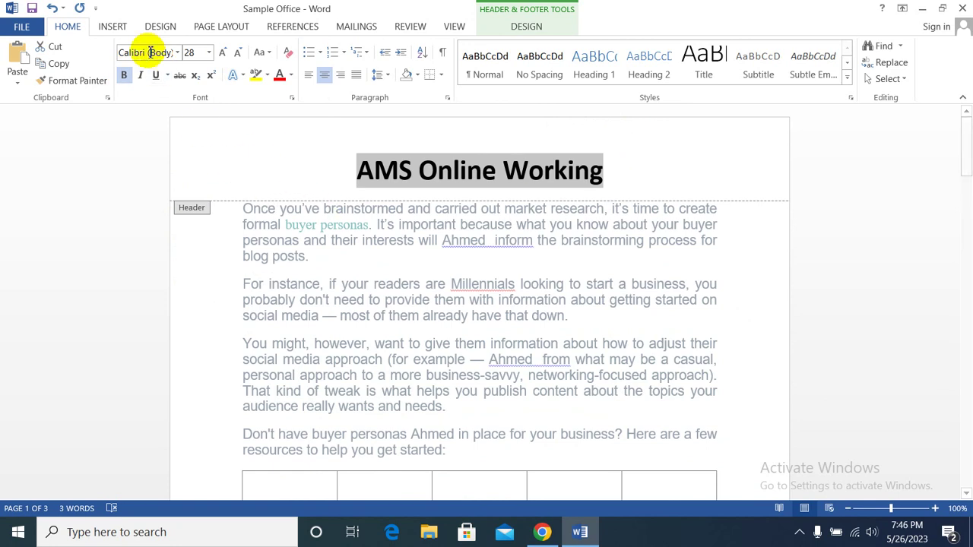
# Step: Insert the JPG picture of Urdu text into the header
pyautogui.click(110, 26)
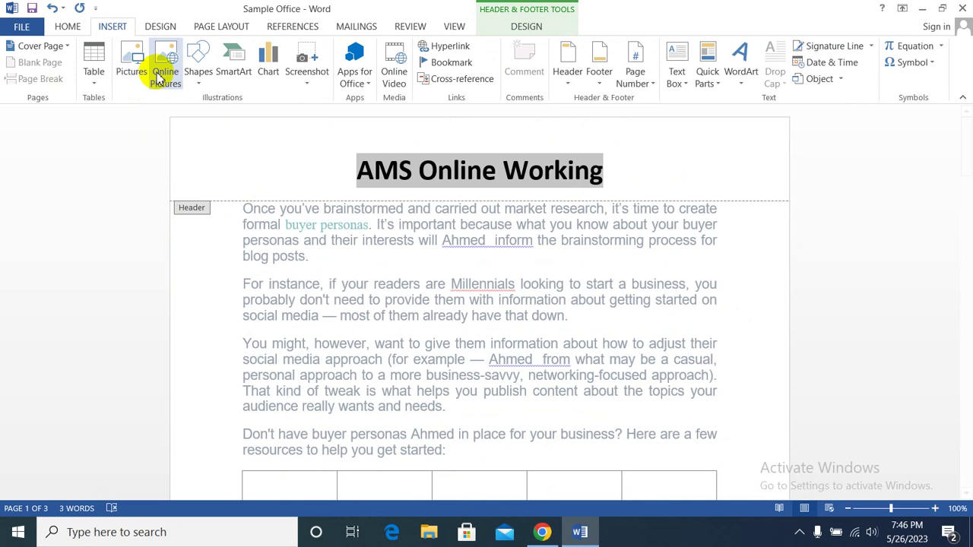
pyautogui.click(124, 76)
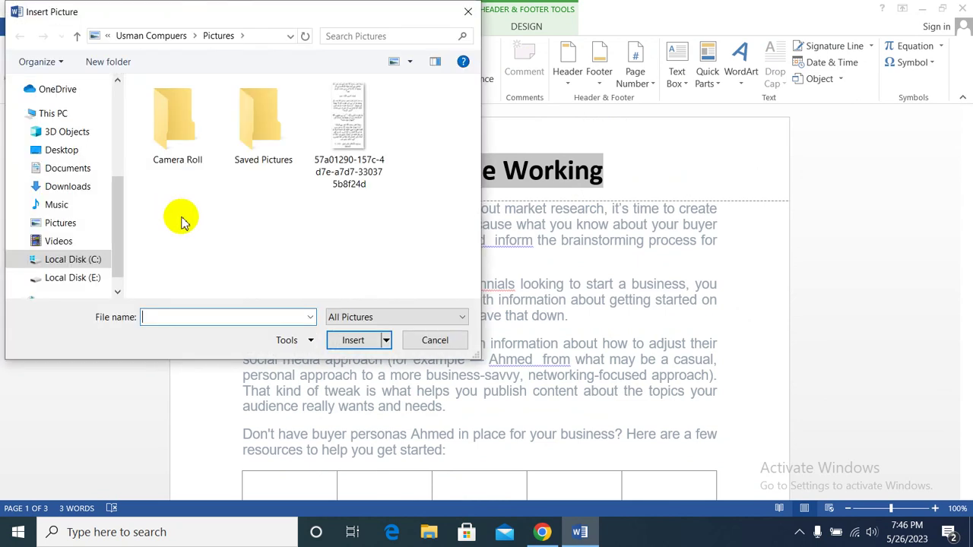
pyautogui.click(342, 151)
pyautogui.click(352, 340)
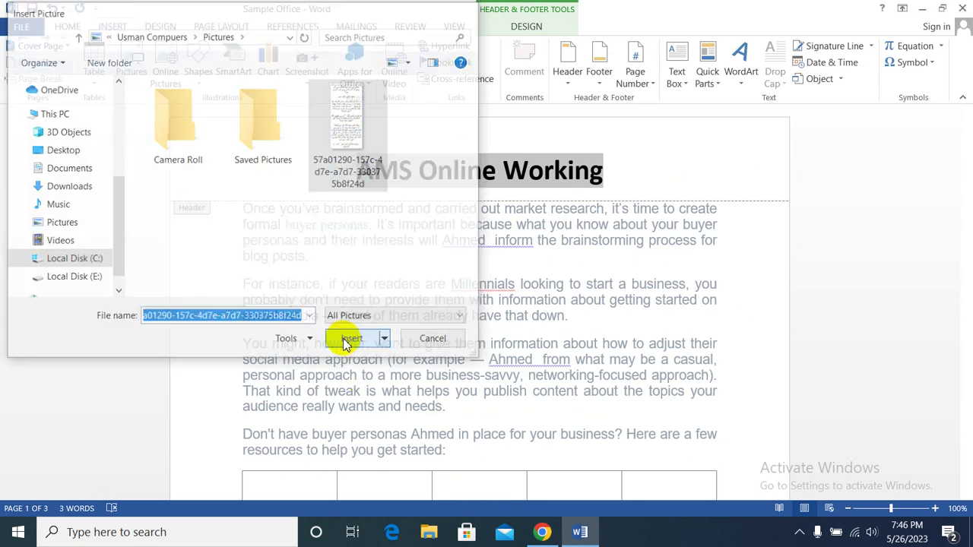
pyautogui.scroll(-5, 560, 256)
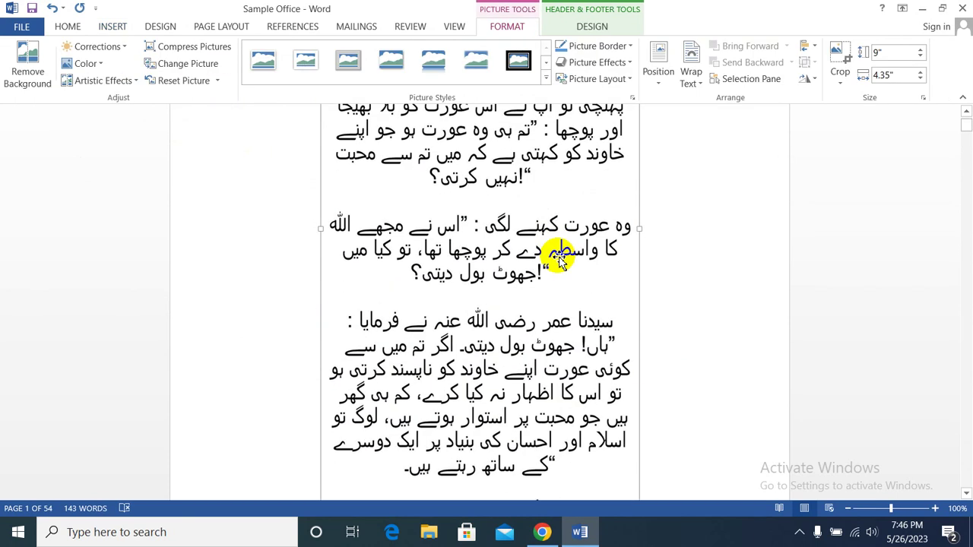
pyautogui.scroll(-4, 561, 256)
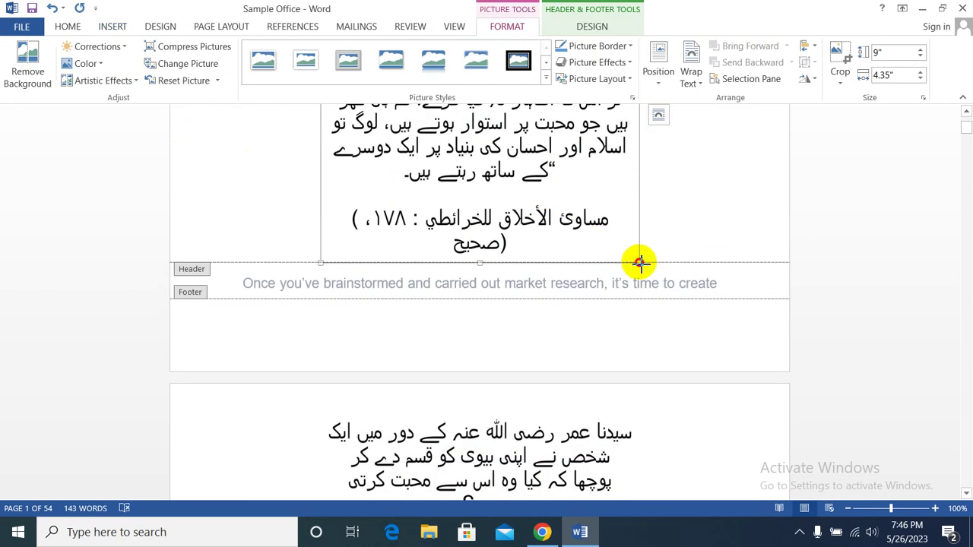
pyautogui.scroll(1, 475, 207)
pyautogui.scroll(3, 470, 217)
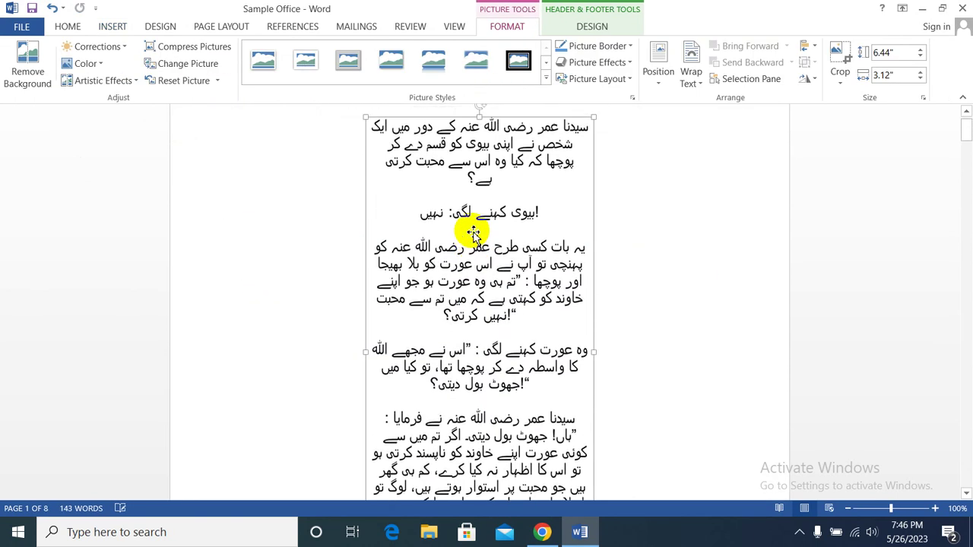
# Step: Shrink the picture to about 0.69 by 0.77 inches, make it float, and move it left
pyautogui.moveTo(591, 153)
pyautogui.mouseDown()
pyautogui.moveTo(470, 444)
pyautogui.moveTo(519, 214)
pyautogui.mouseUp()
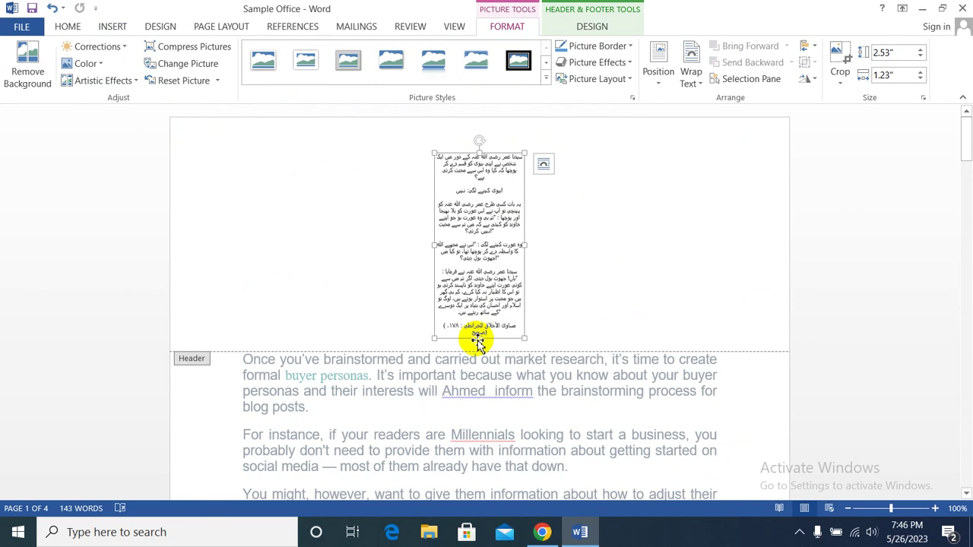
pyautogui.moveTo(479, 339); pyautogui.dragTo(474, 190)
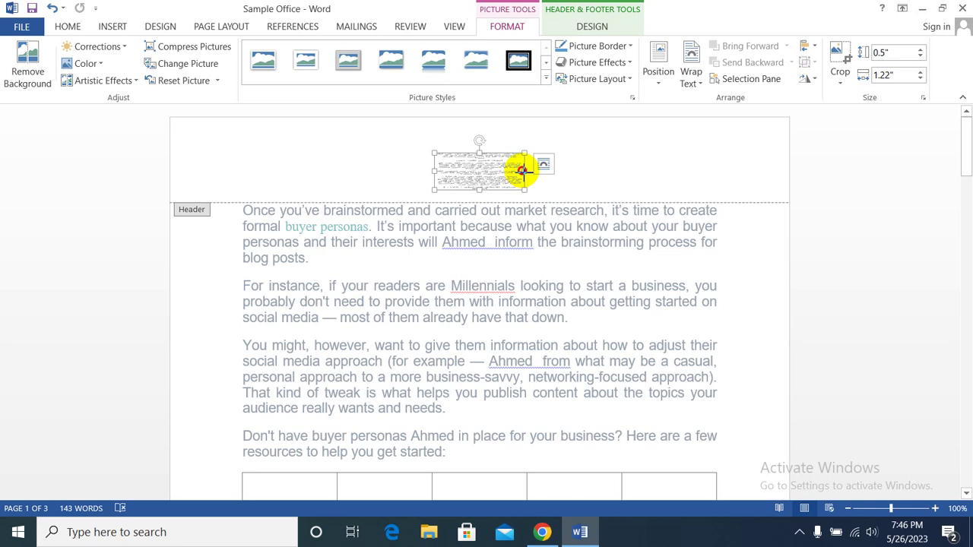
pyautogui.moveTo(523, 171); pyautogui.dragTo(487, 174)
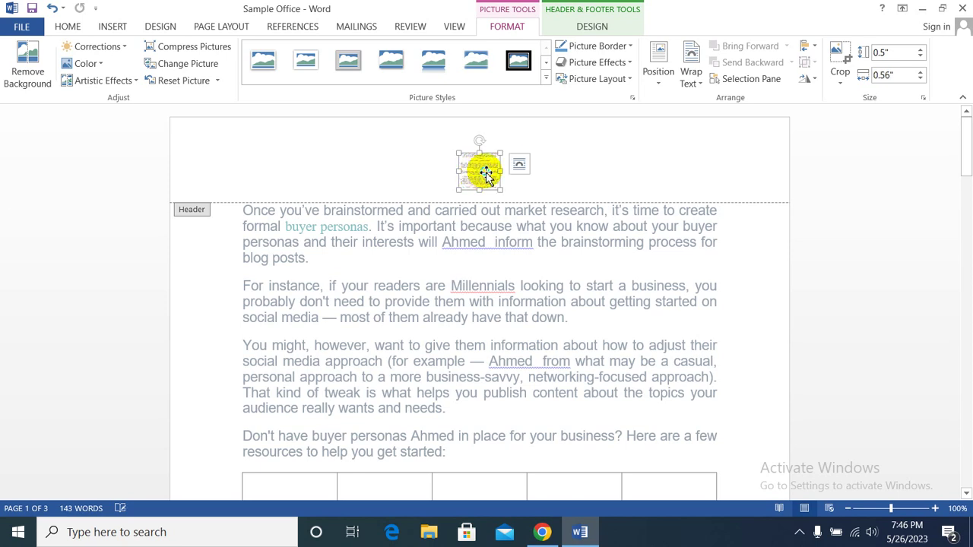
pyautogui.rightClick(486, 175)
pyautogui.moveTo(532, 408)
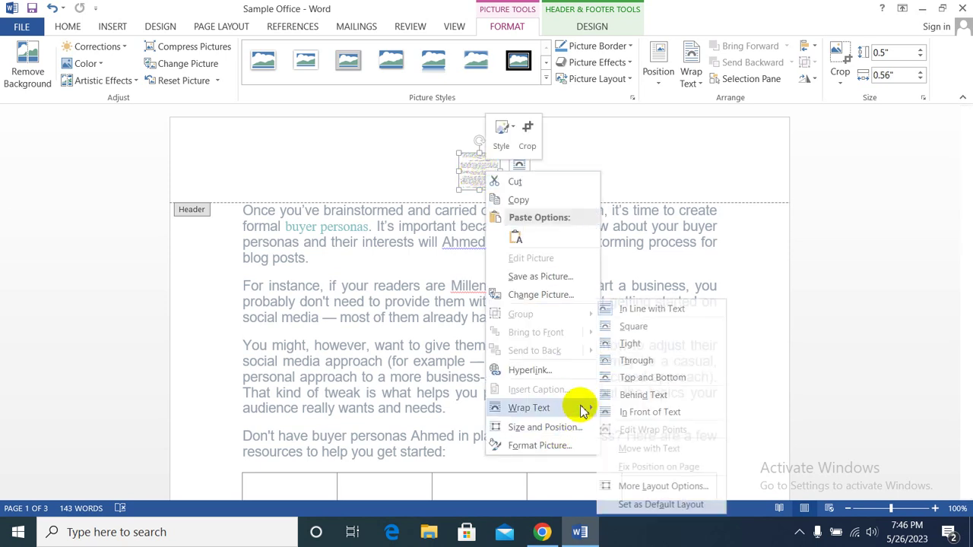
pyautogui.click(635, 411)
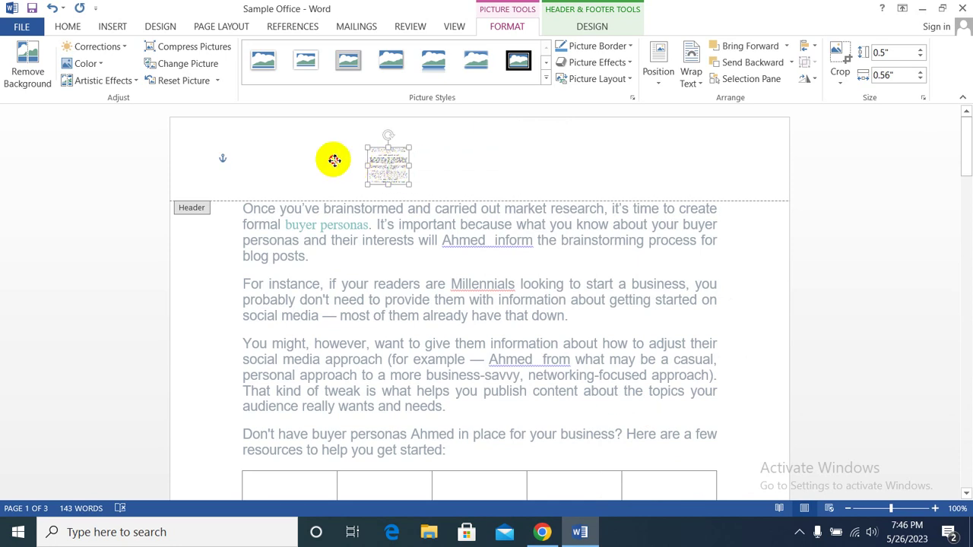
pyautogui.moveTo(481, 174)
pyautogui.mouseDown()
pyautogui.moveTo(265, 160)
pyautogui.moveTo(243, 189)
pyautogui.moveTo(279, 169)
pyautogui.mouseUp()
# Step: Type 'AMS Online Woking' beside the picture and close header editing
pyautogui.click(441, 152)
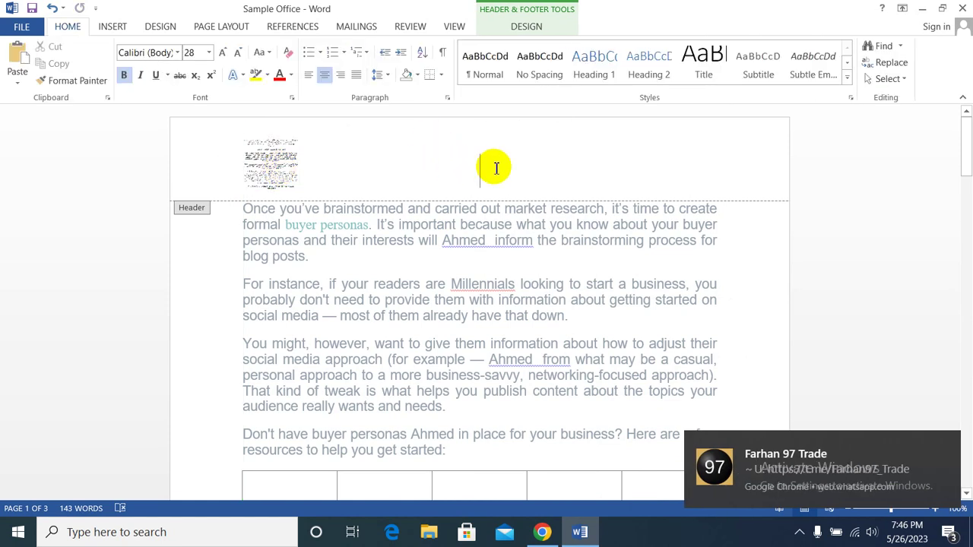
pyautogui.write('AMS')
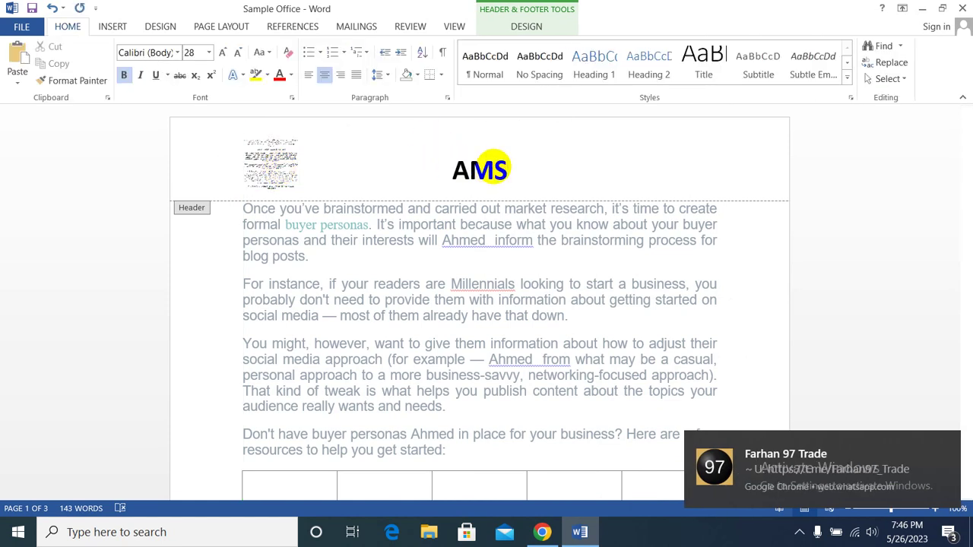
pyautogui.write(' Onli')
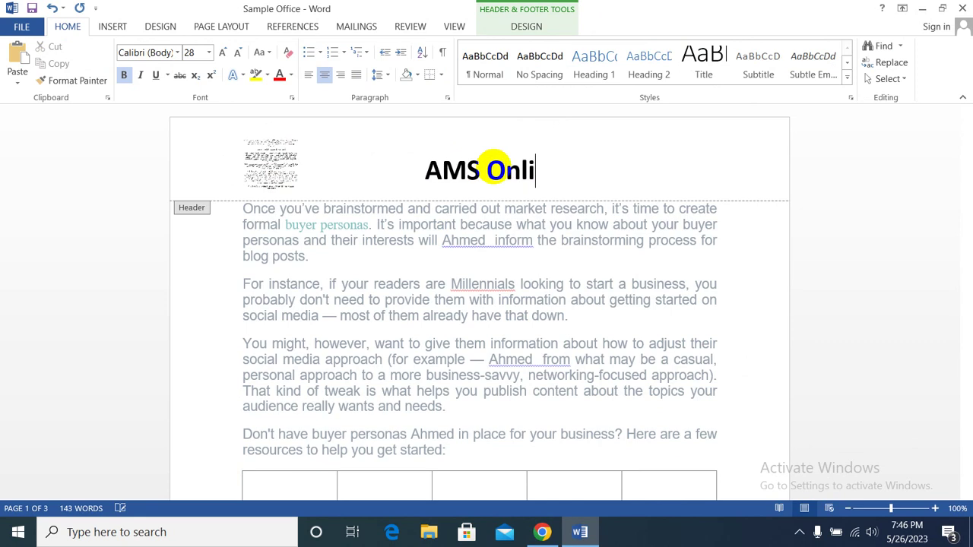
pyautogui.write('ne W')
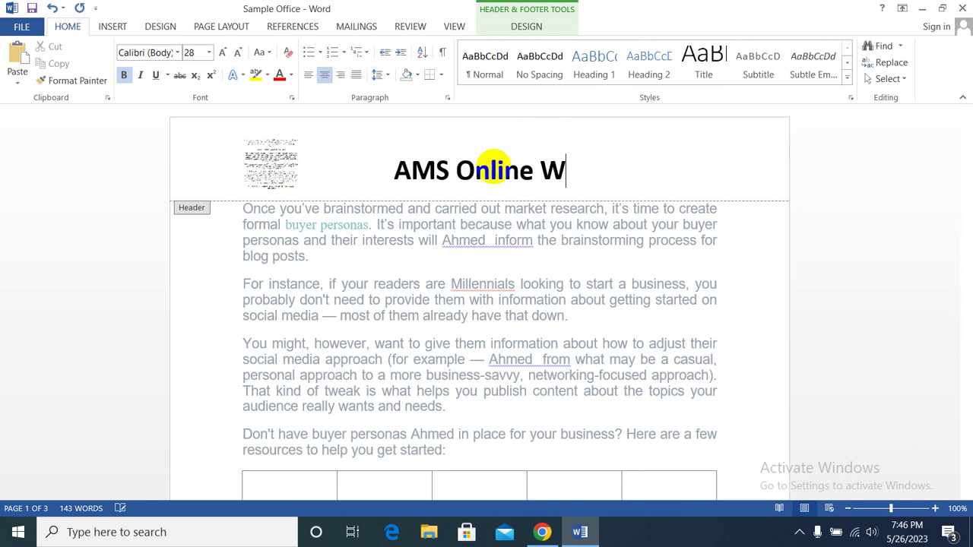
pyautogui.write('oking')
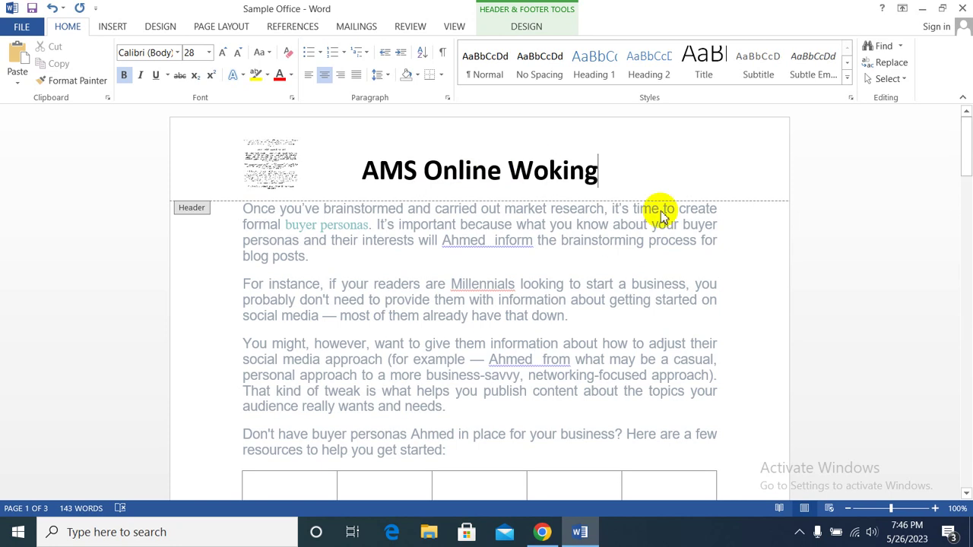
pyautogui.doubleClick(726, 281)
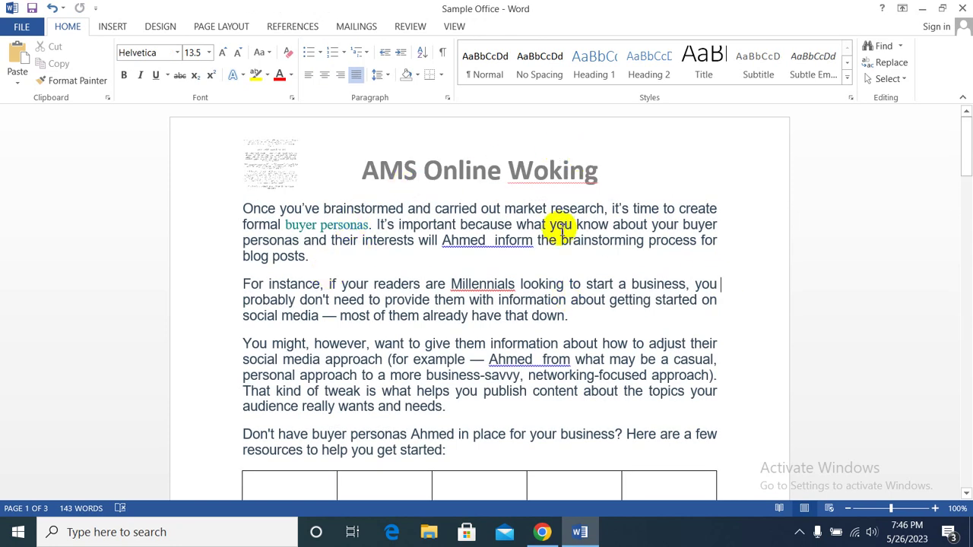
# Step: Add a page break below the page 3 bar chart to start page 4
pyautogui.scroll(-3, 549, 247)
pyautogui.scroll(-10, 552, 250)
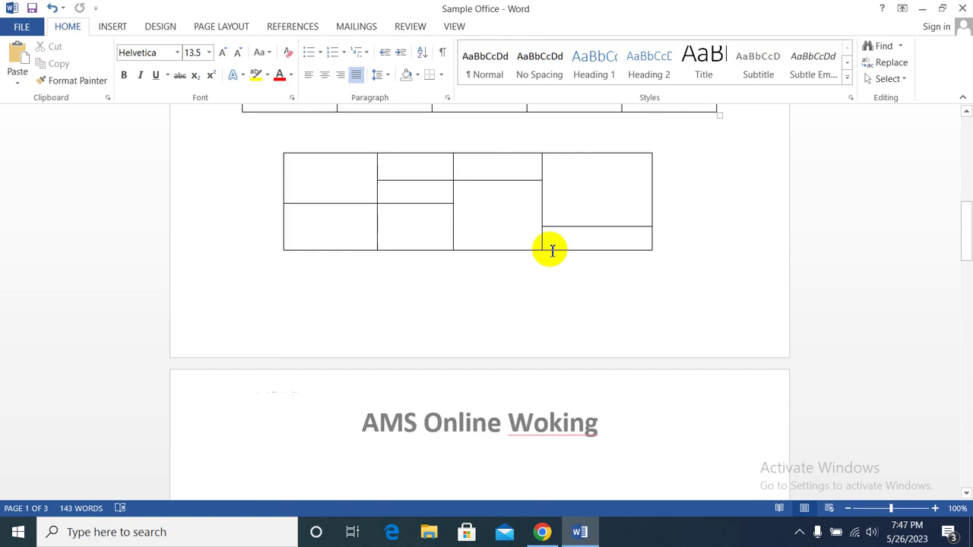
pyautogui.scroll(-6, 549, 256)
pyautogui.scroll(2, 495, 215)
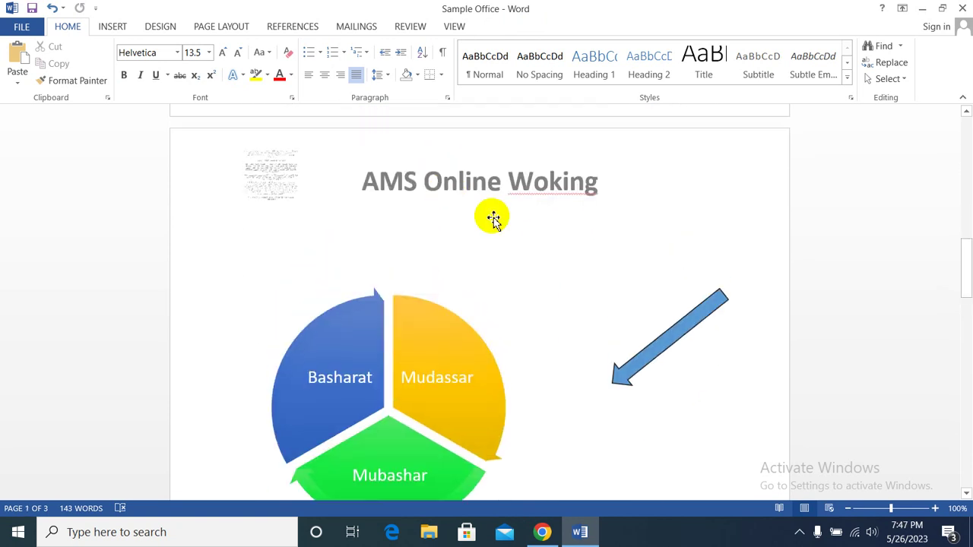
pyautogui.scroll(-5, 495, 221)
pyautogui.scroll(-10, 497, 228)
pyautogui.scroll(-6, 500, 234)
pyautogui.scroll(-8, 499, 235)
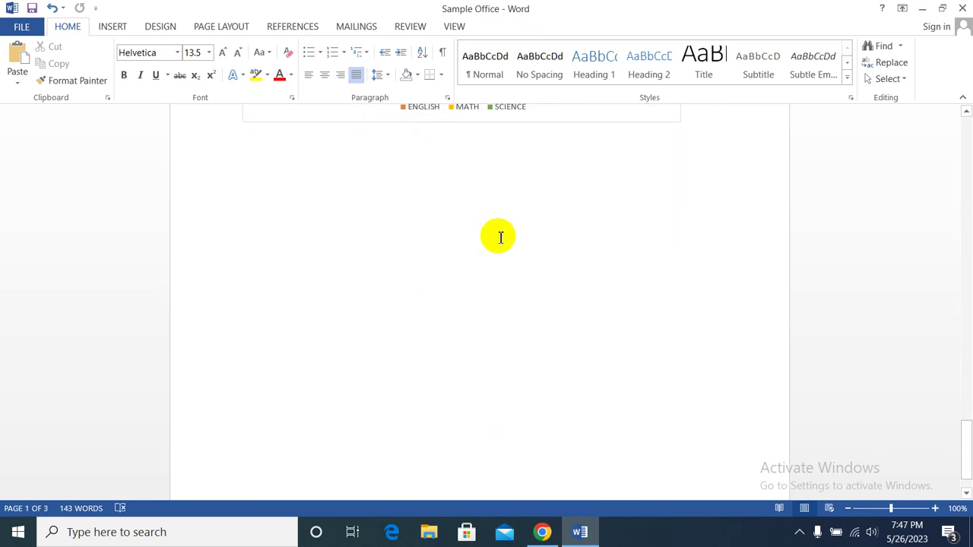
pyautogui.scroll(-1, 499, 237)
pyautogui.click(509, 353)
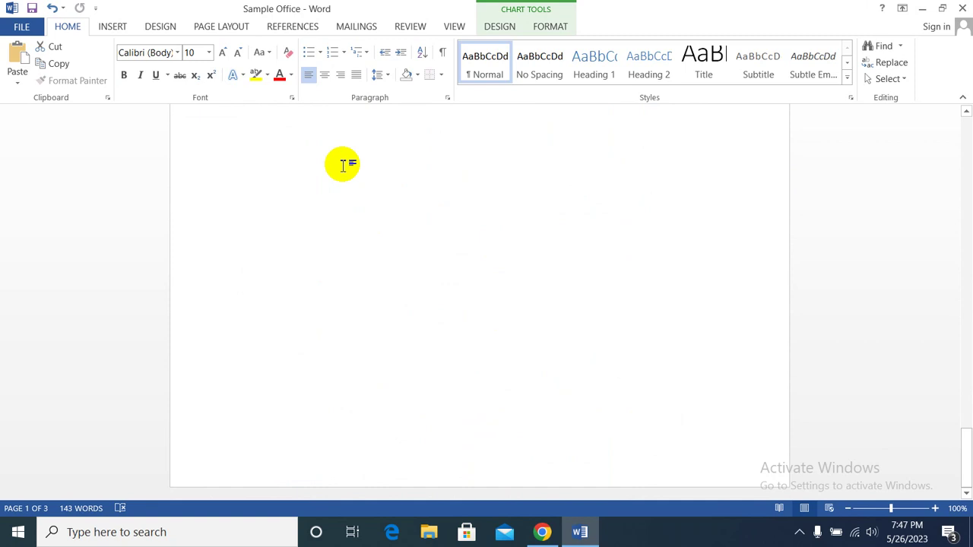
pyautogui.click(352, 312)
pyautogui.hotkey('ctrl', 'z')
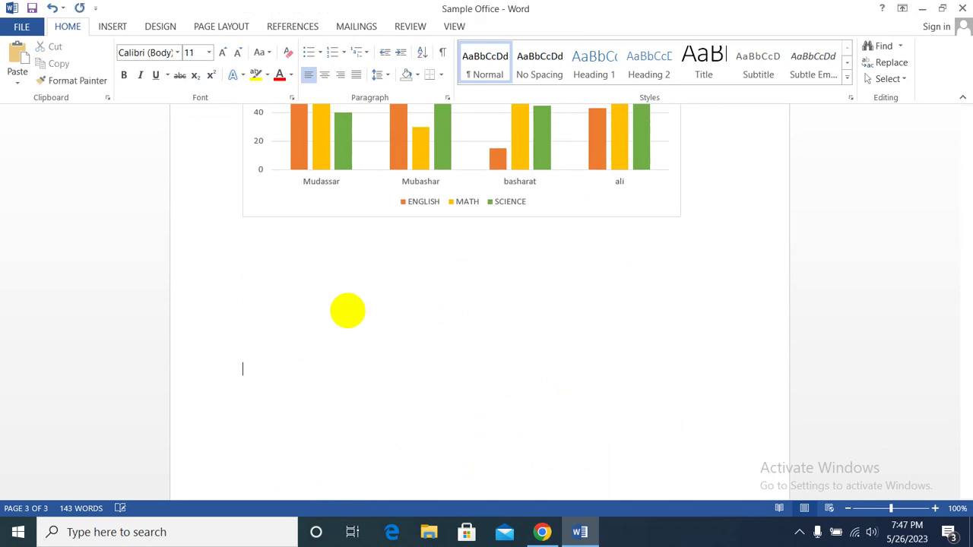
pyautogui.press('Return')
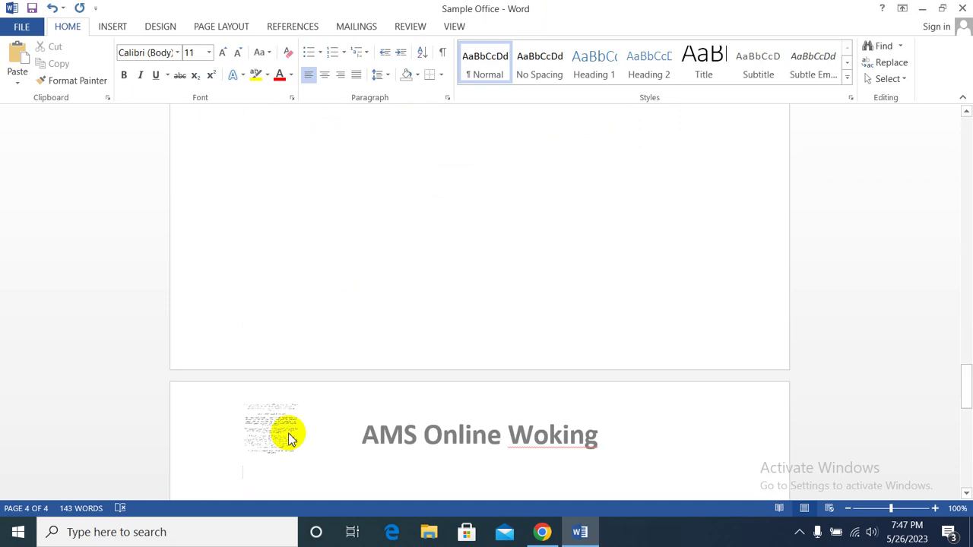
# Step: Insert a Blank footer and type 'Address ABC Cell # XYZ'
pyautogui.scroll(10, 371, 444)
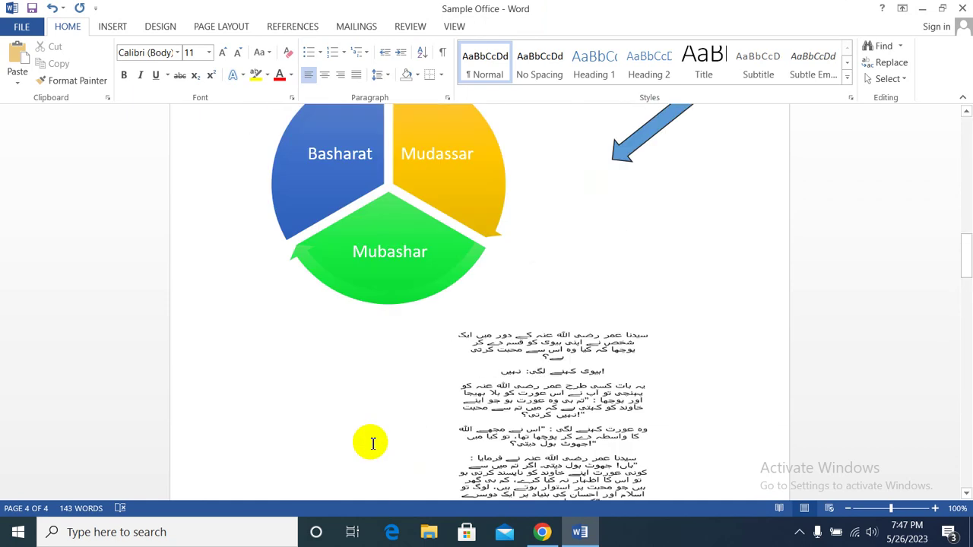
pyautogui.scroll(10, 449, 335)
pyautogui.scroll(10, 317, 211)
pyautogui.scroll(5, 416, 140)
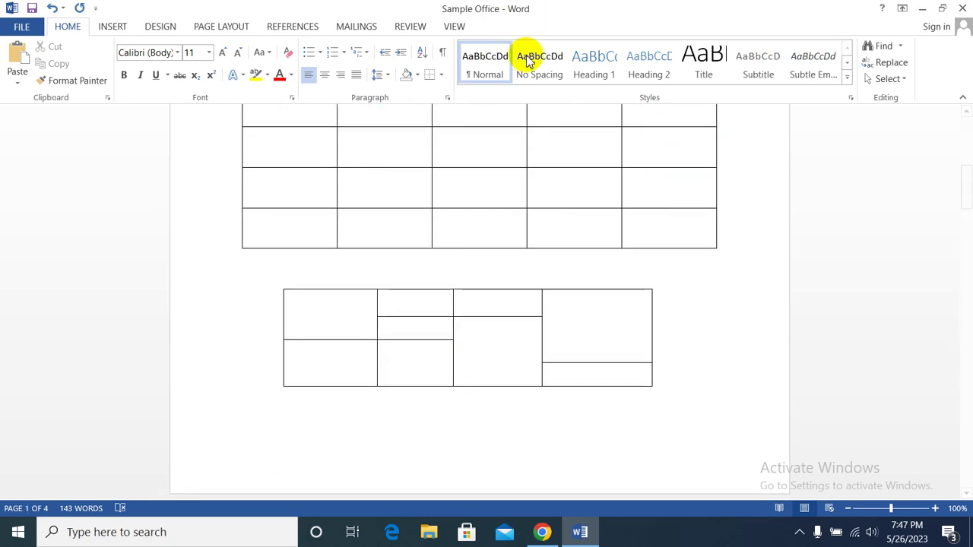
pyautogui.click(113, 26)
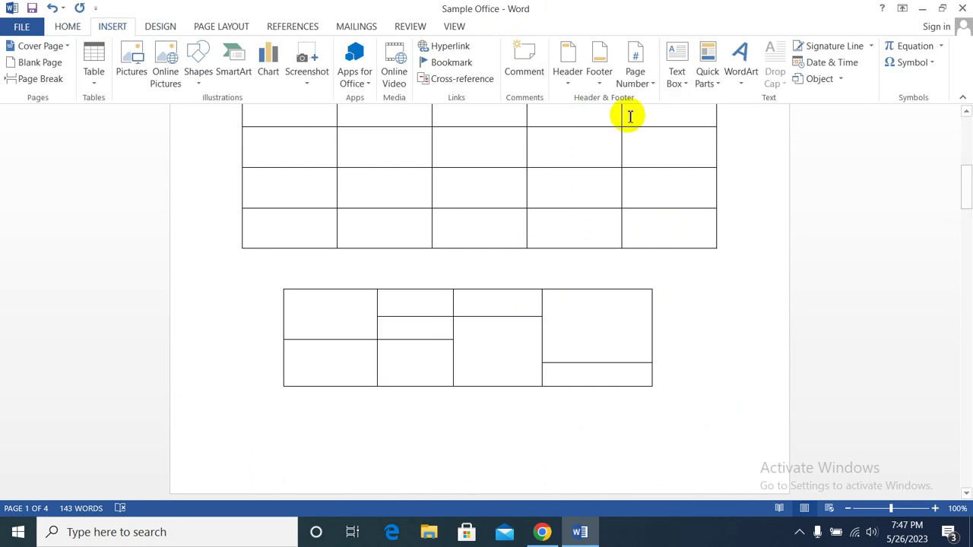
pyautogui.click(601, 82)
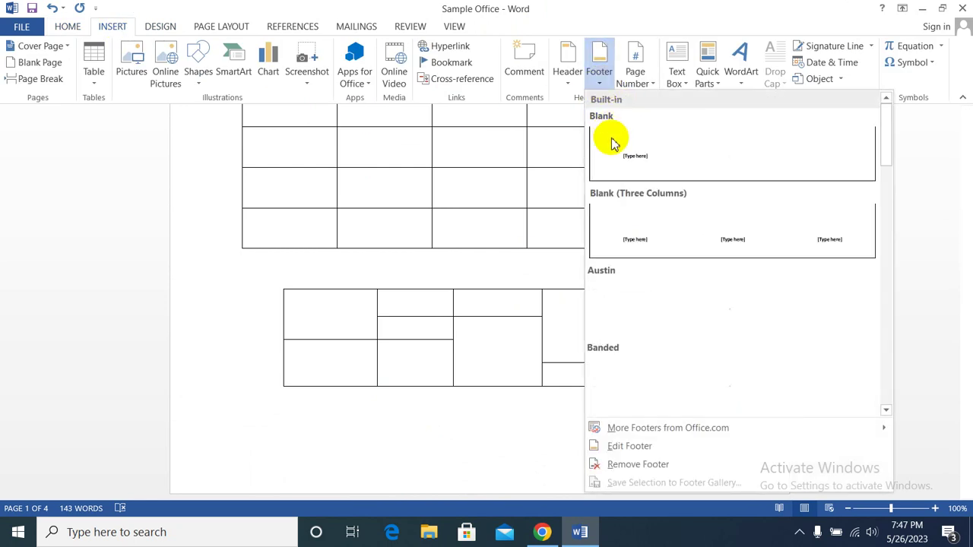
pyautogui.click(614, 143)
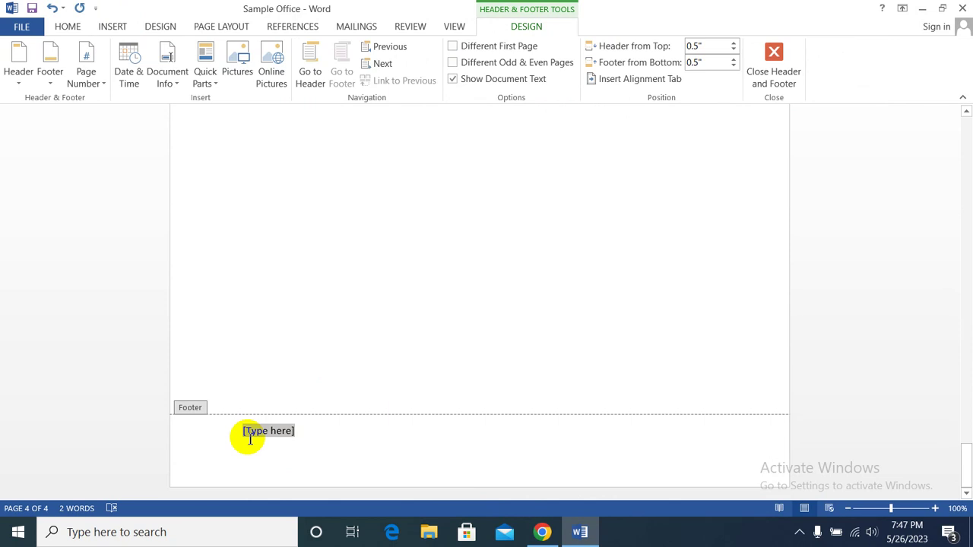
pyautogui.write('Ad')
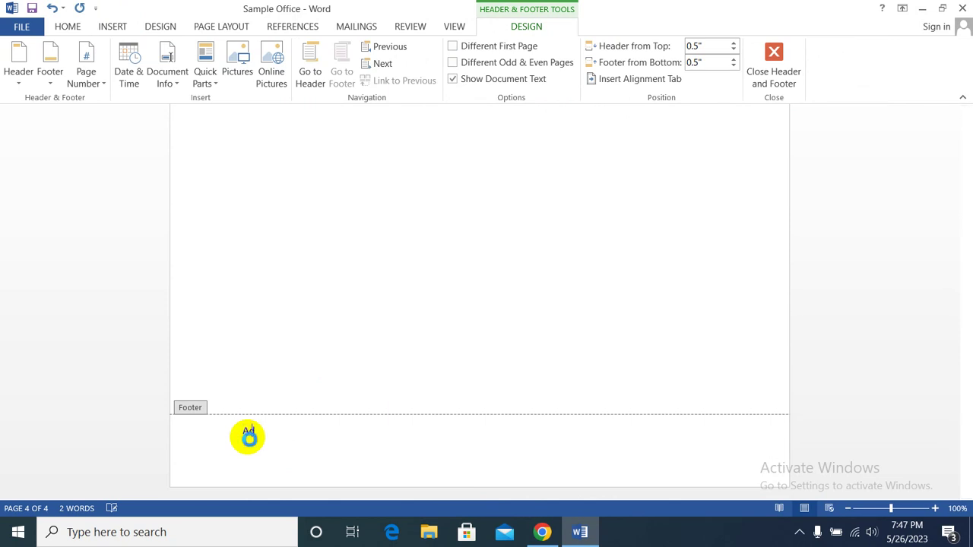
pyautogui.write('dress ABC C')
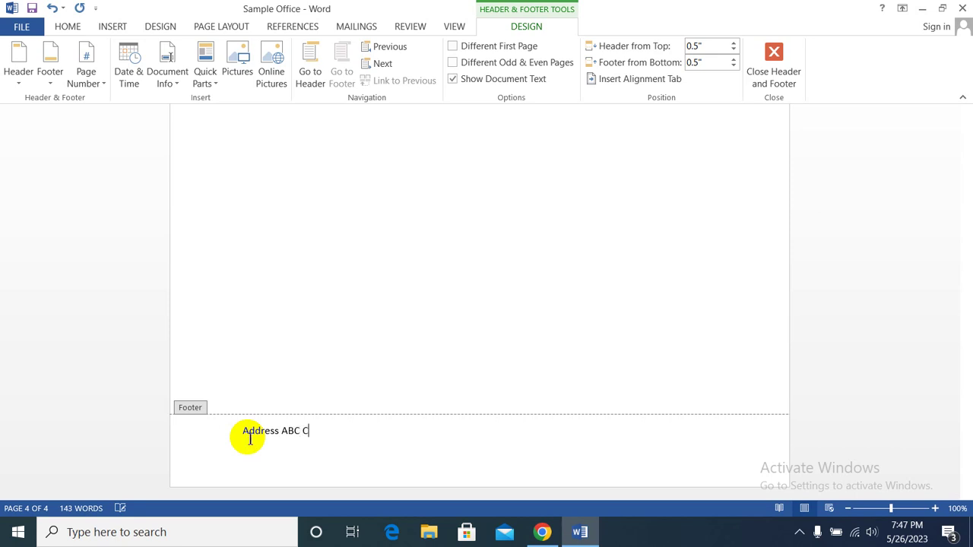
pyautogui.write('ell')
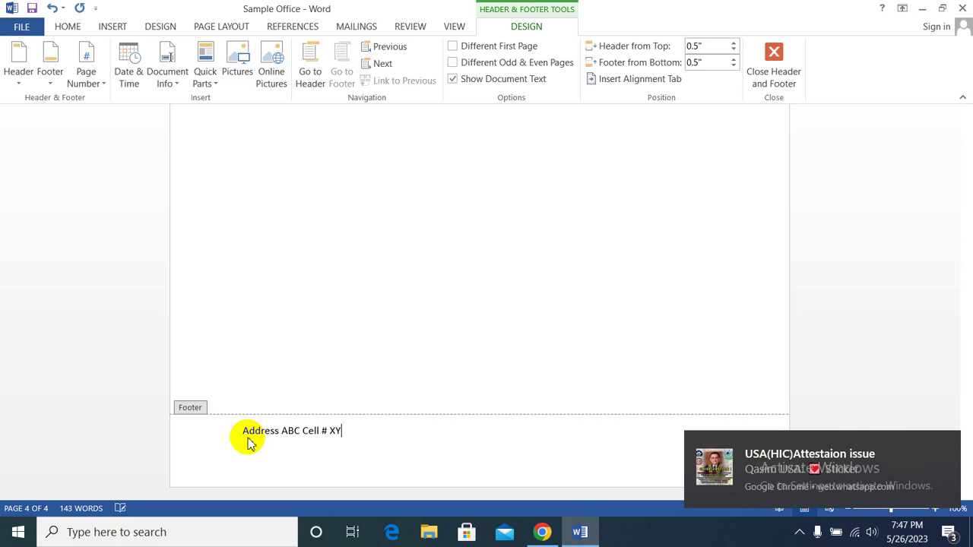
pyautogui.write('Z')
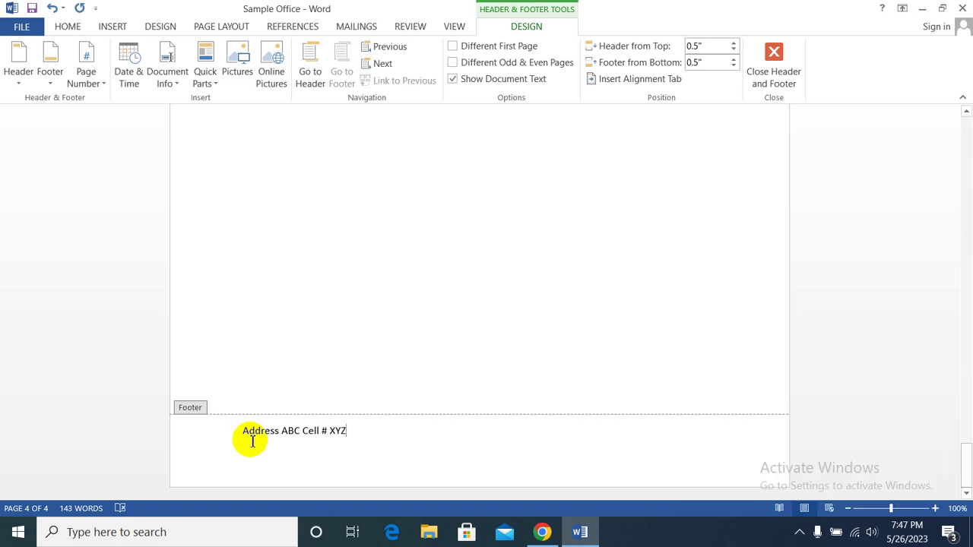
# Step: Make the footer text 22 pt and centred, then close footer editing
pyautogui.moveTo(245, 437); pyautogui.dragTo(355, 449)
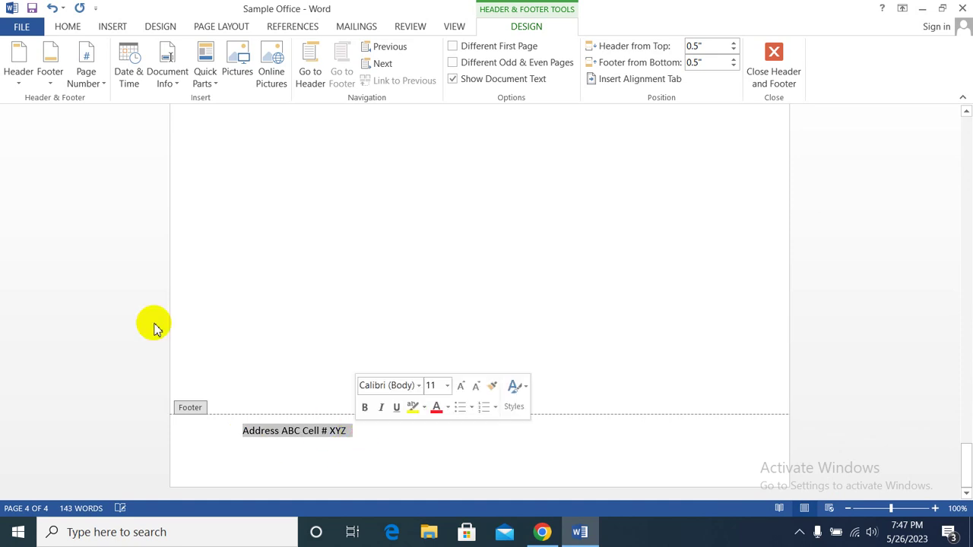
pyautogui.click(68, 26)
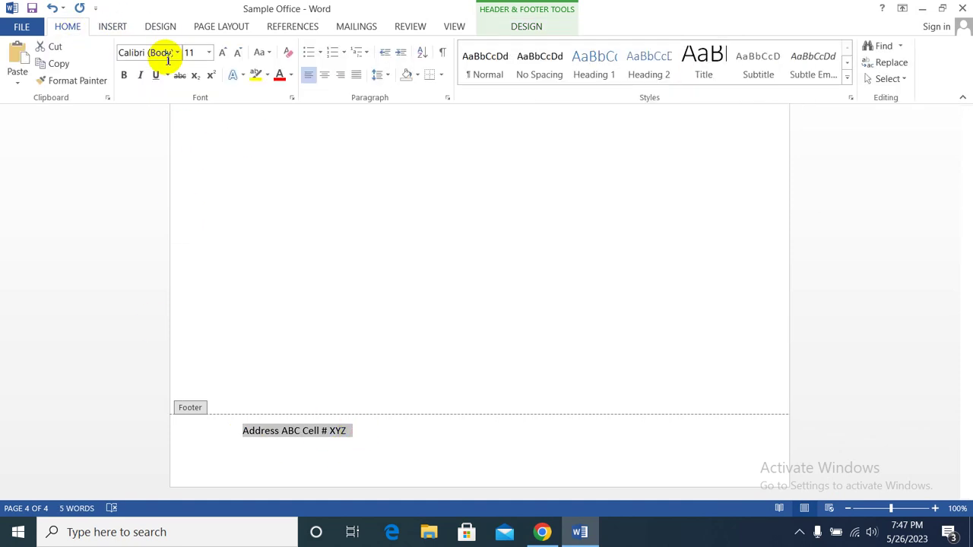
pyautogui.click(208, 51)
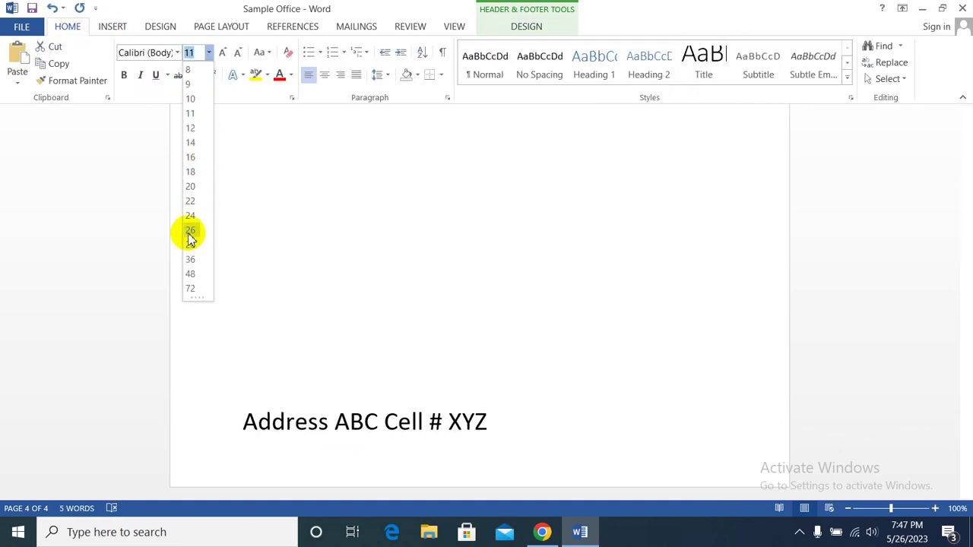
pyautogui.click(190, 201)
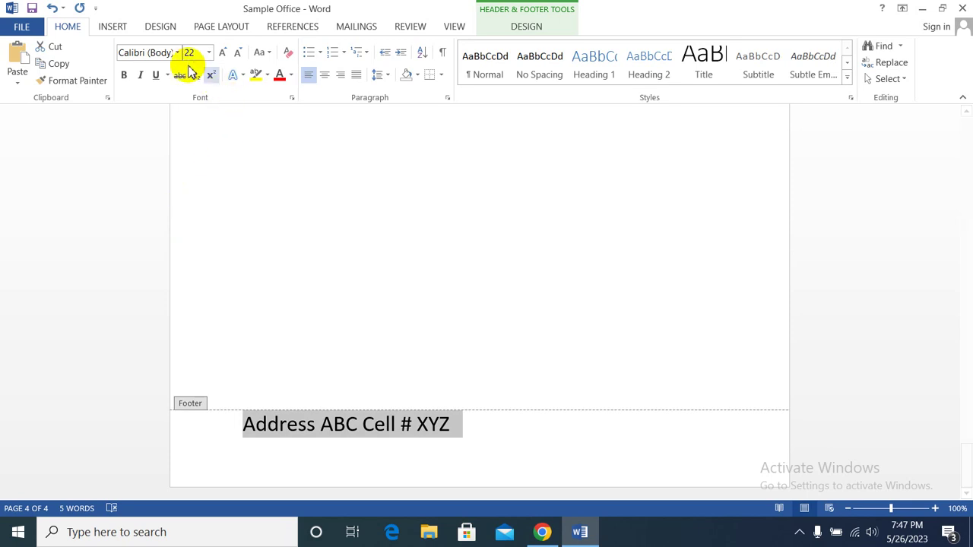
pyautogui.click(325, 75)
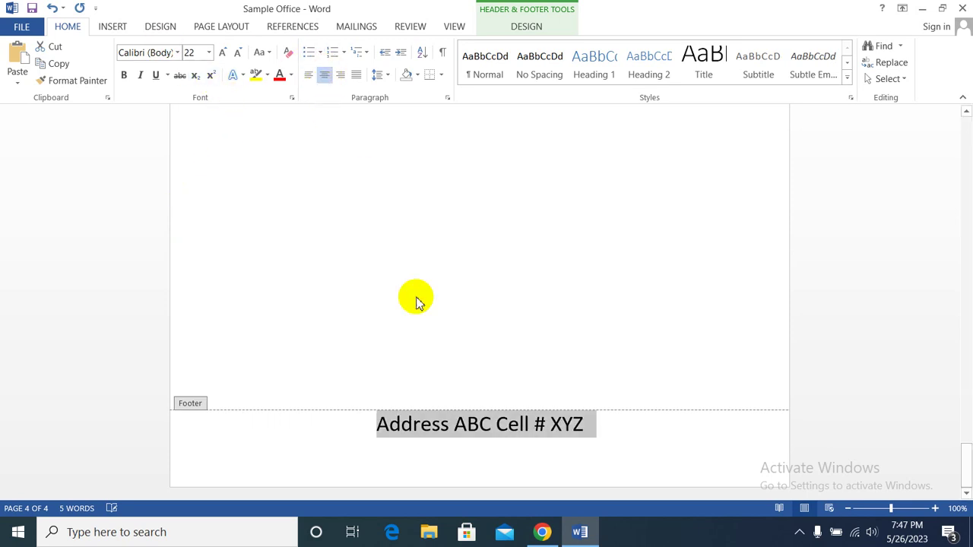
pyautogui.doubleClick(448, 406)
# Step: Open the Insert tab's Page Number menu to view the Top of Page layouts
pyautogui.scroll(2, 452, 393)
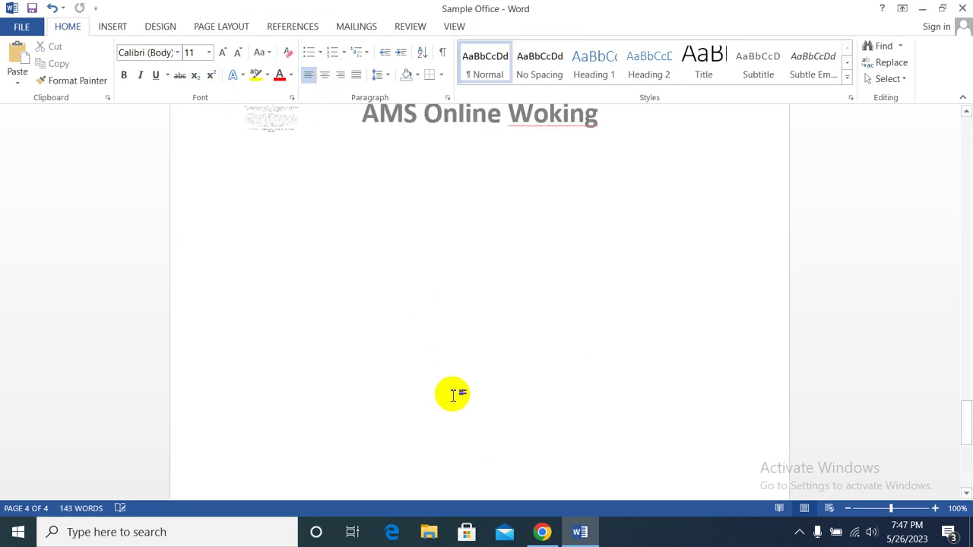
pyautogui.scroll(3, 451, 393)
pyautogui.scroll(8, 456, 403)
pyautogui.scroll(-1, 459, 413)
pyautogui.scroll(-8, 458, 412)
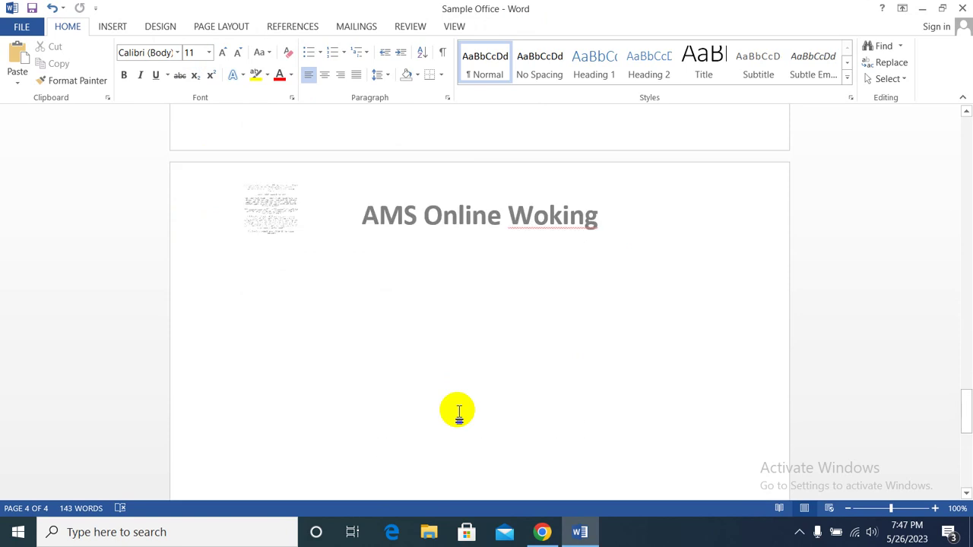
pyautogui.scroll(6, 458, 412)
pyautogui.scroll(-8, 459, 413)
pyautogui.scroll(5, 459, 413)
pyautogui.scroll(10, 460, 413)
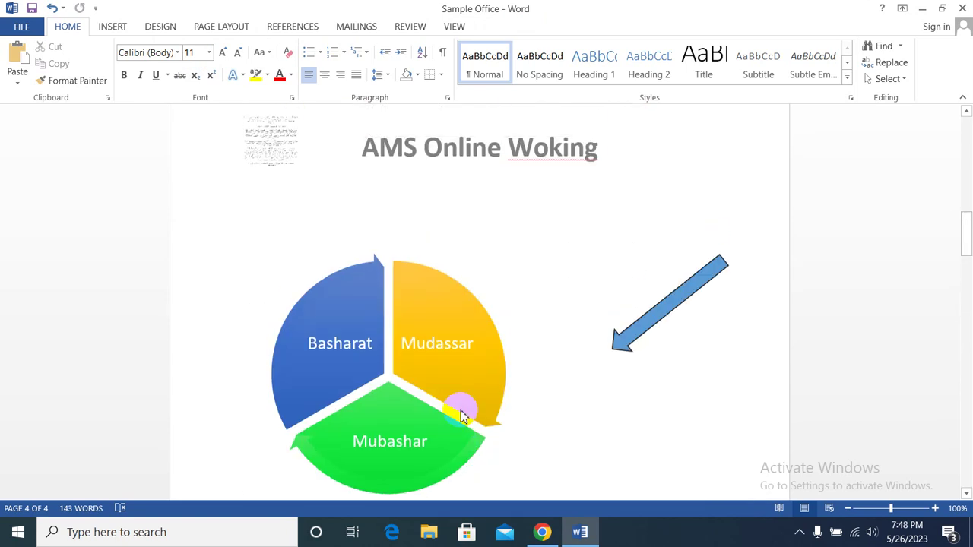
pyautogui.scroll(10, 461, 412)
pyautogui.scroll(5, 462, 411)
pyautogui.scroll(2, 463, 411)
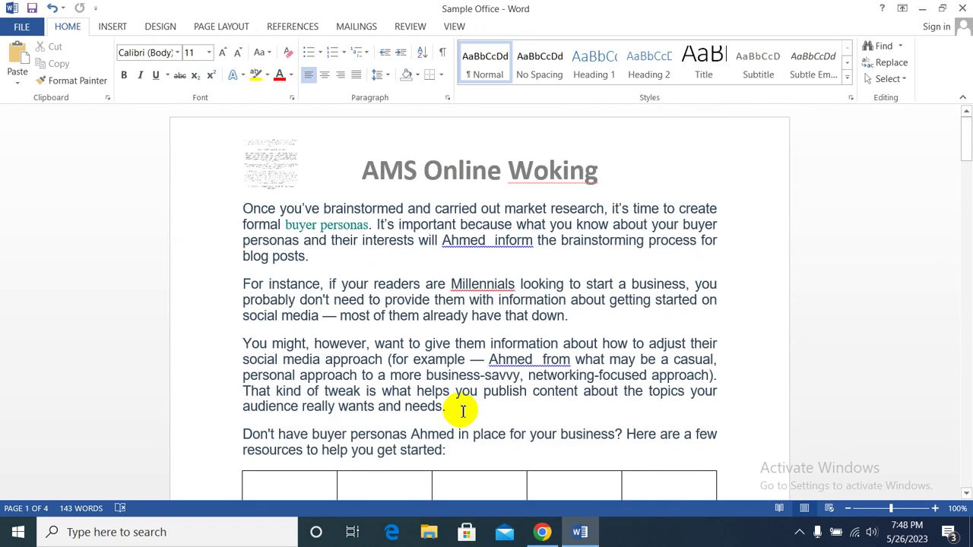
pyautogui.scroll(-3, 462, 411)
pyautogui.scroll(-6, 462, 408)
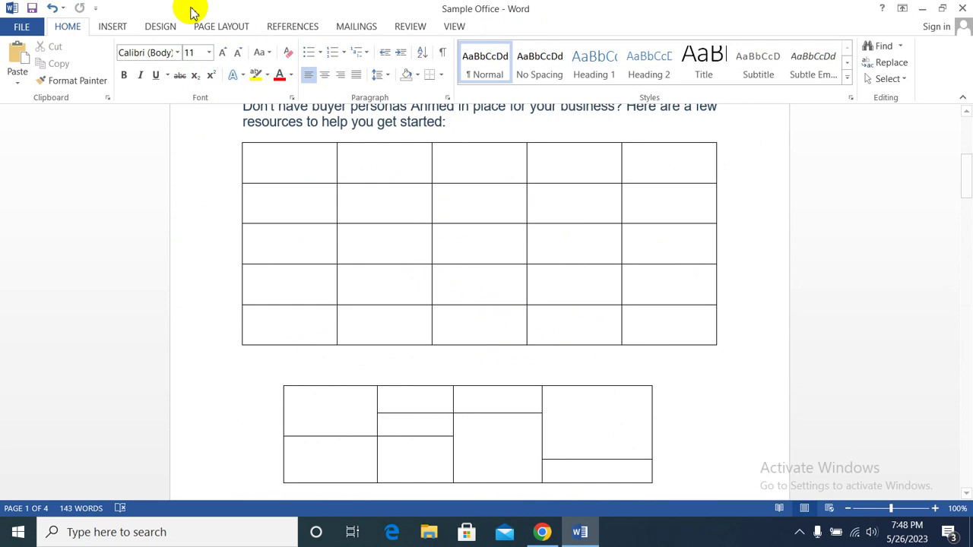
pyautogui.click(118, 27)
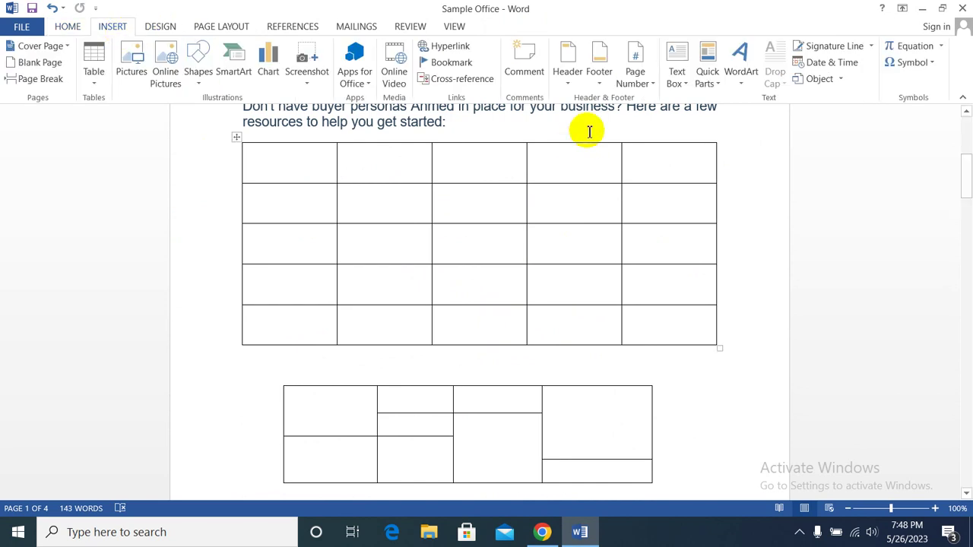
pyautogui.click(655, 92)
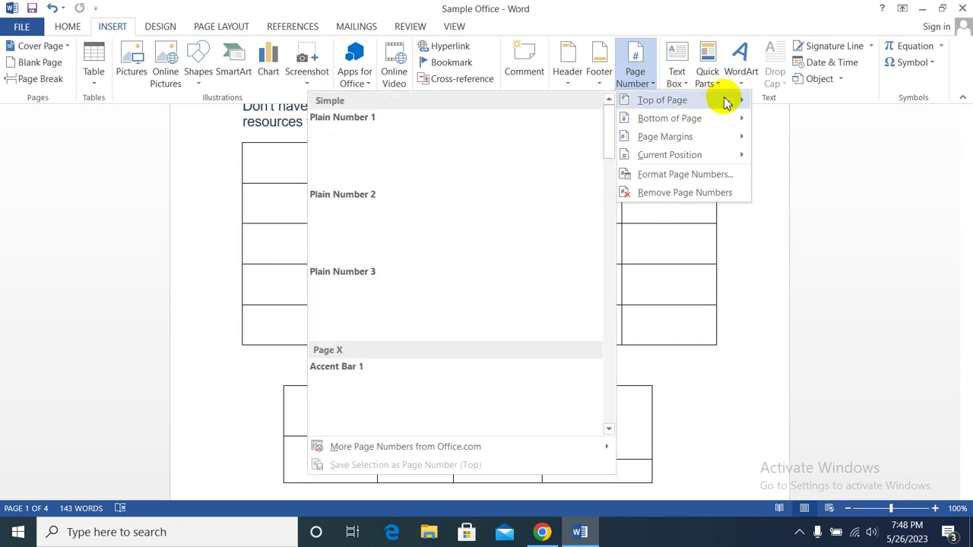
pyautogui.moveTo(669, 100)
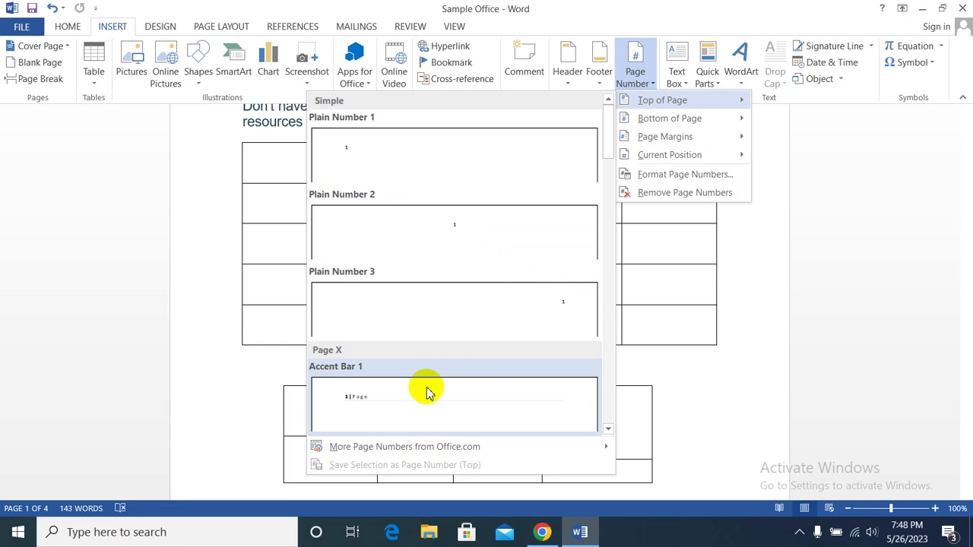
pyautogui.scroll(-5, 425, 391)
pyautogui.scroll(-3, 414, 365)
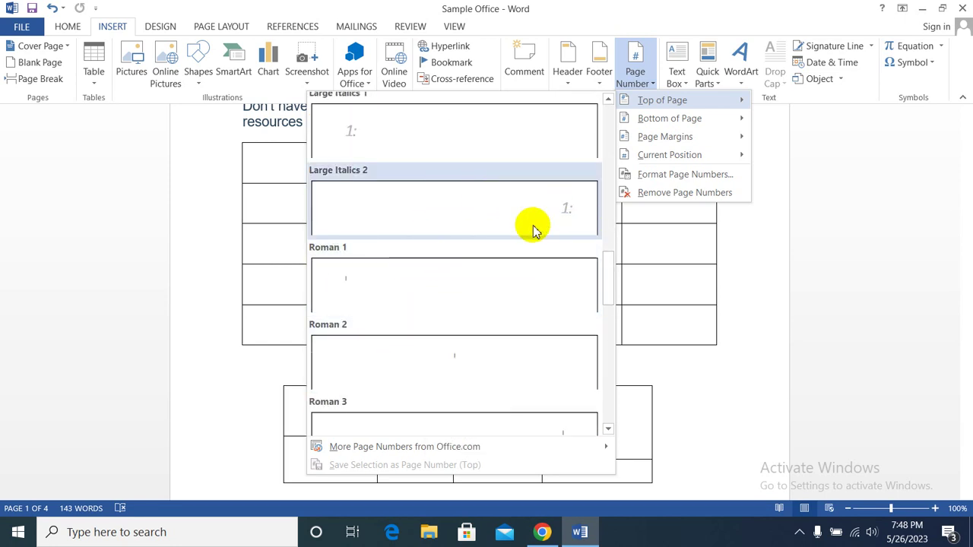
pyautogui.scroll(5, 495, 380)
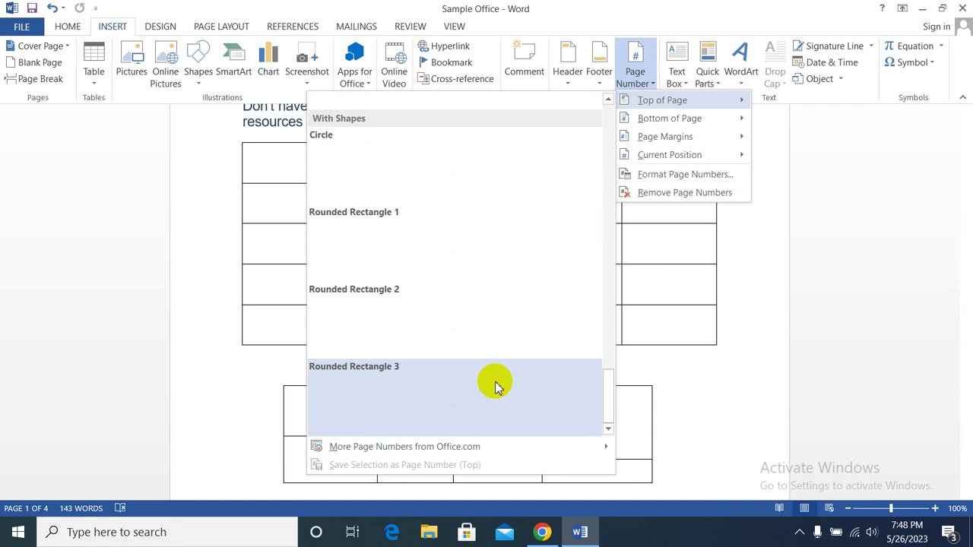
pyautogui.scroll(5, 495, 380)
pyautogui.scroll(5, 498, 365)
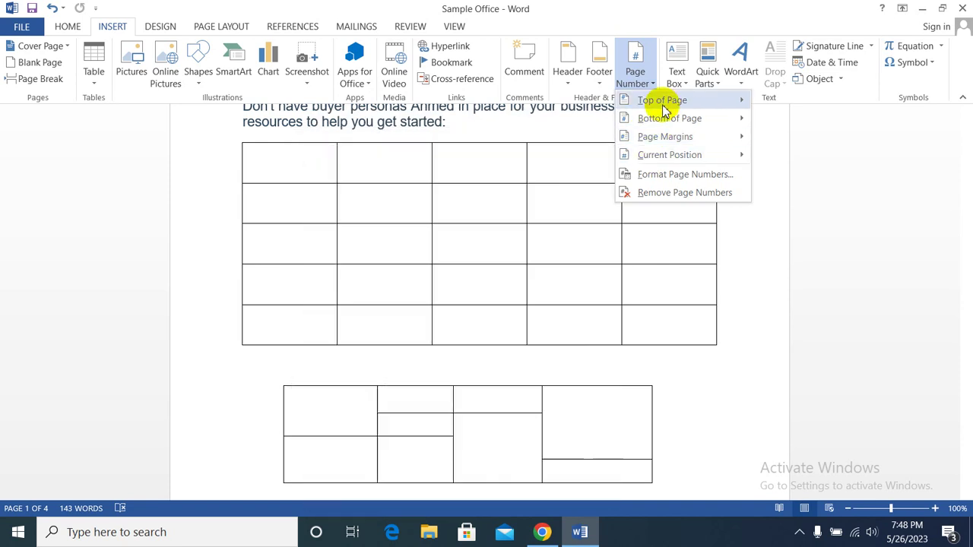
# Step: Insert Plain Number 1 at the top of the page and scroll through the document
pyautogui.click(506, 152)
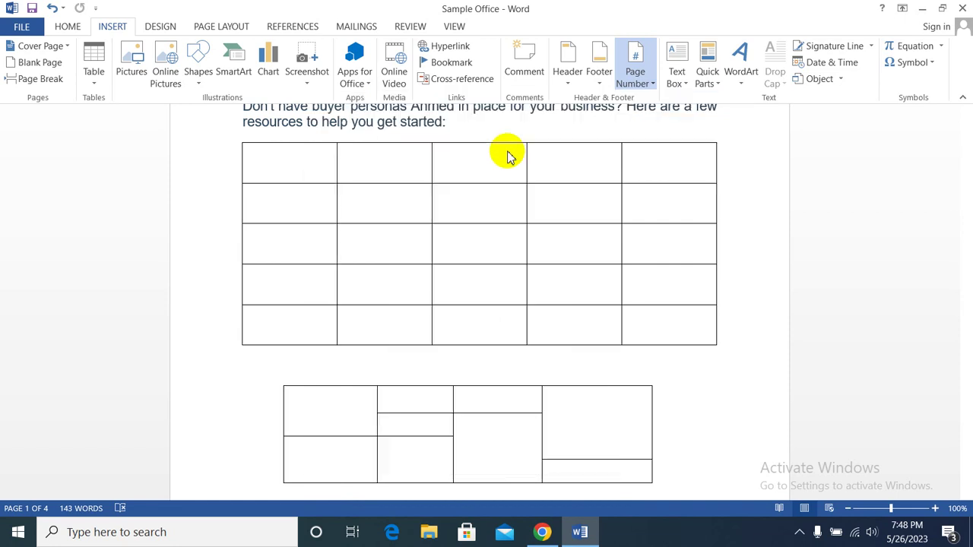
pyautogui.scroll(5, 401, 254)
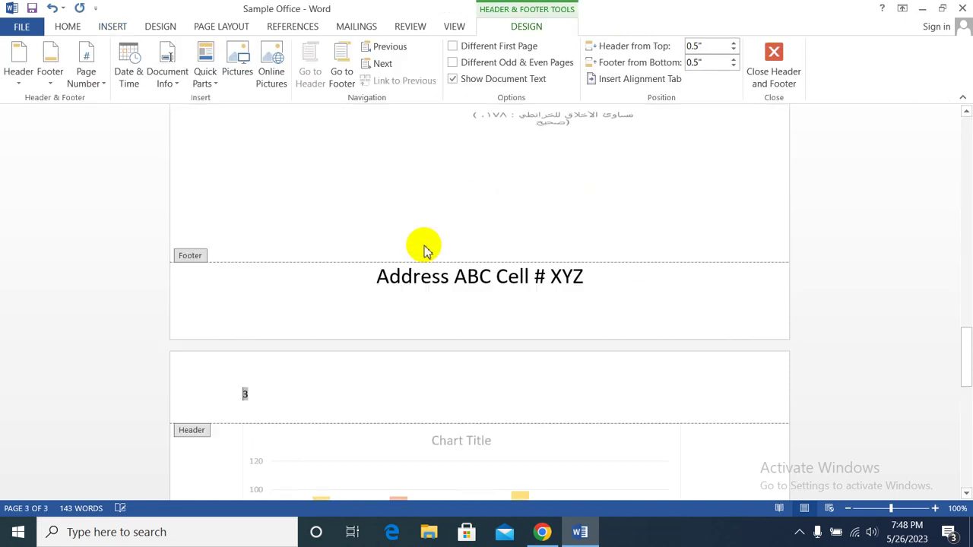
pyautogui.scroll(7, 423, 248)
pyautogui.scroll(10, 424, 250)
pyautogui.scroll(4, 426, 251)
pyautogui.scroll(5, 423, 254)
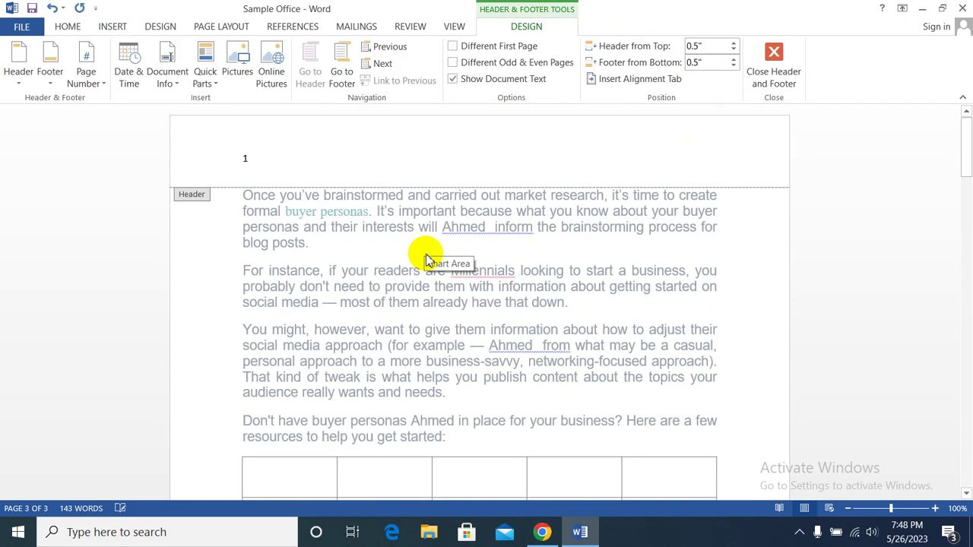
pyautogui.scroll(-6, 322, 245)
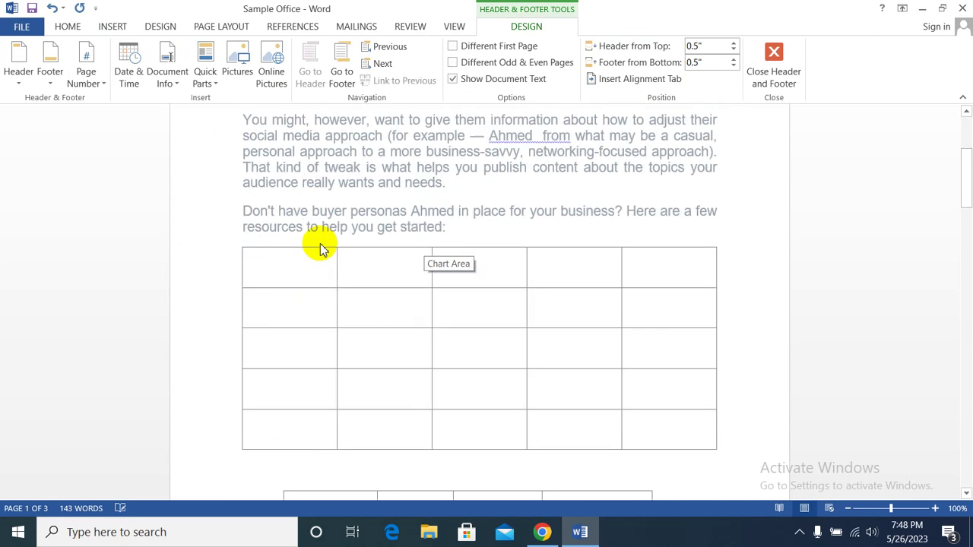
pyautogui.scroll(-6, 332, 256)
pyautogui.scroll(-6, 334, 258)
pyautogui.scroll(-5, 334, 259)
pyautogui.scroll(-6, 337, 261)
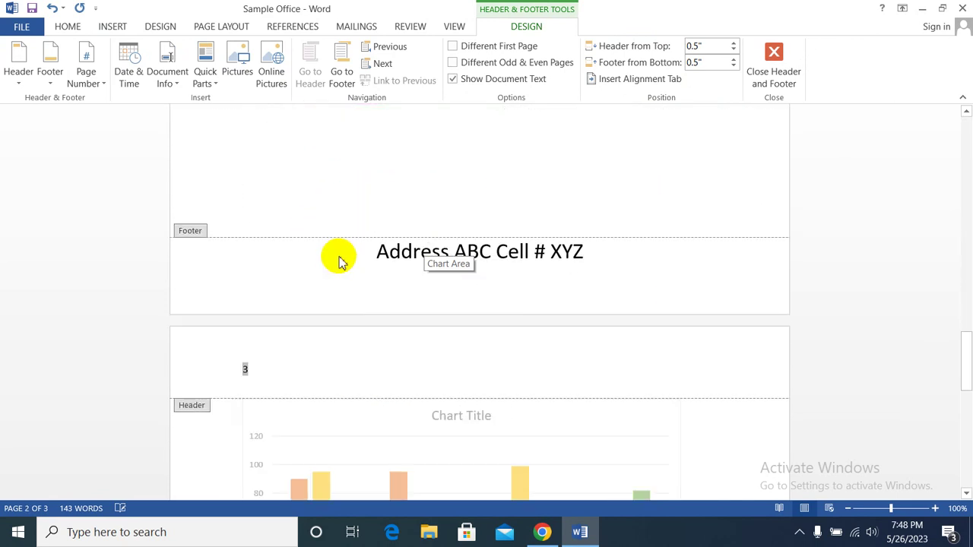
pyautogui.scroll(-5, 337, 261)
pyautogui.scroll(-5, 342, 266)
pyautogui.scroll(-5, 349, 262)
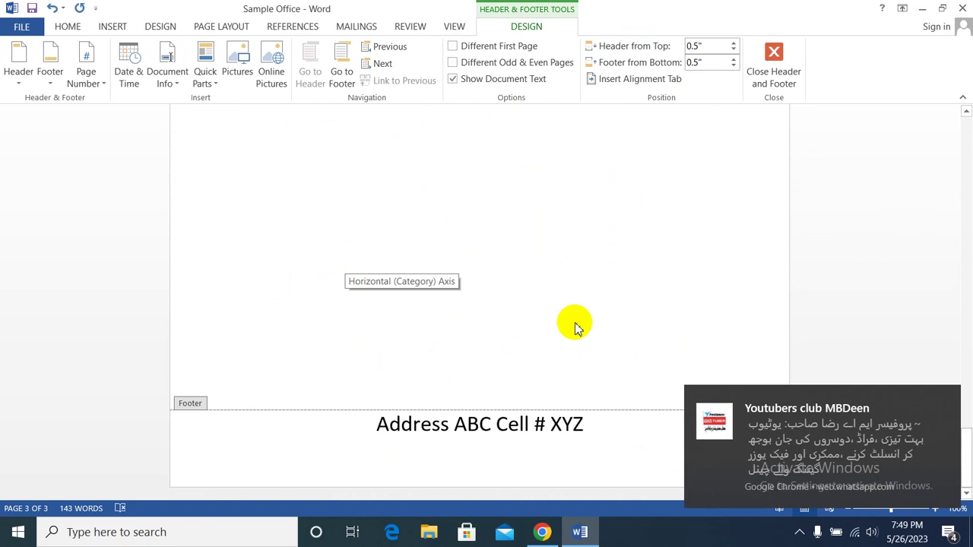
pyautogui.scroll(10, 574, 325)
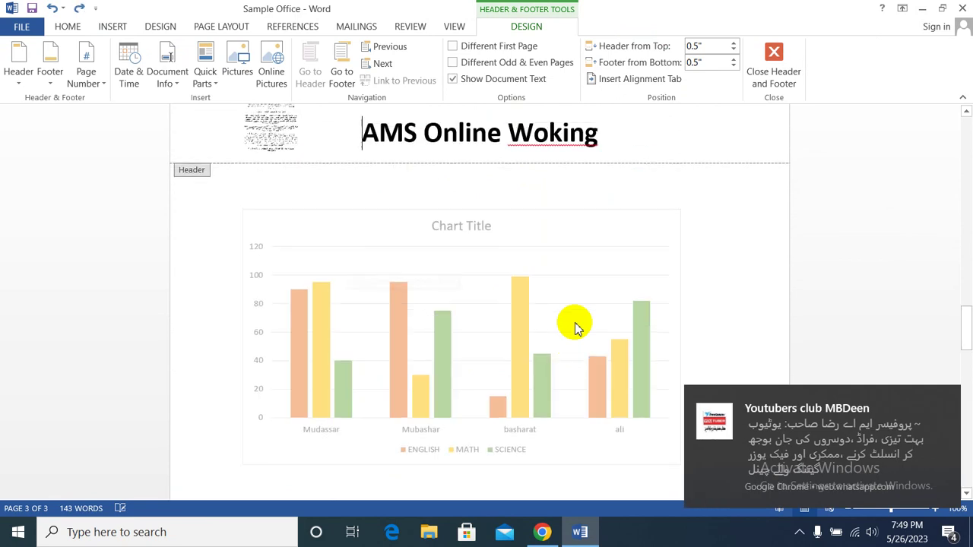
# Step: Correct the header word 'Woking' to 'Working' by adding an r
pyautogui.click(101, 26)
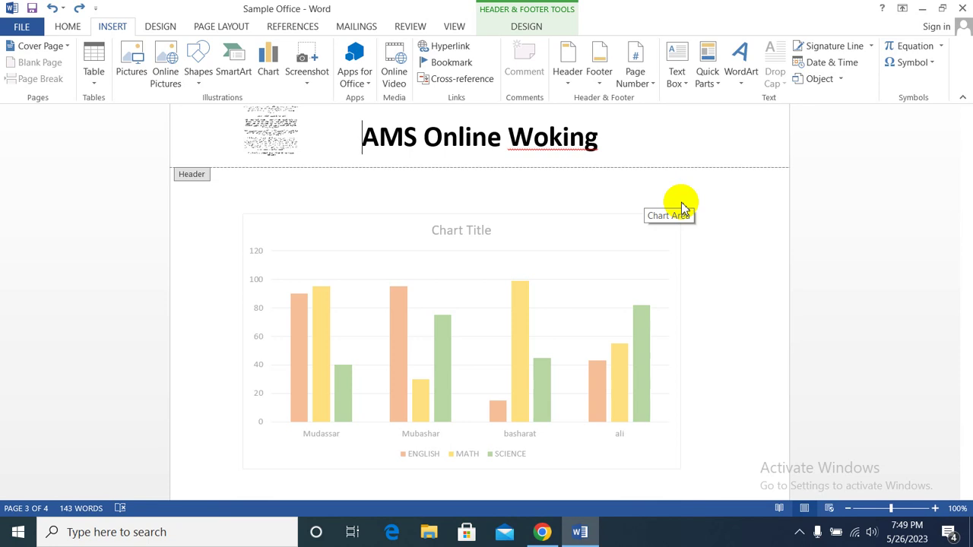
pyautogui.click(550, 144)
pyautogui.write('r')
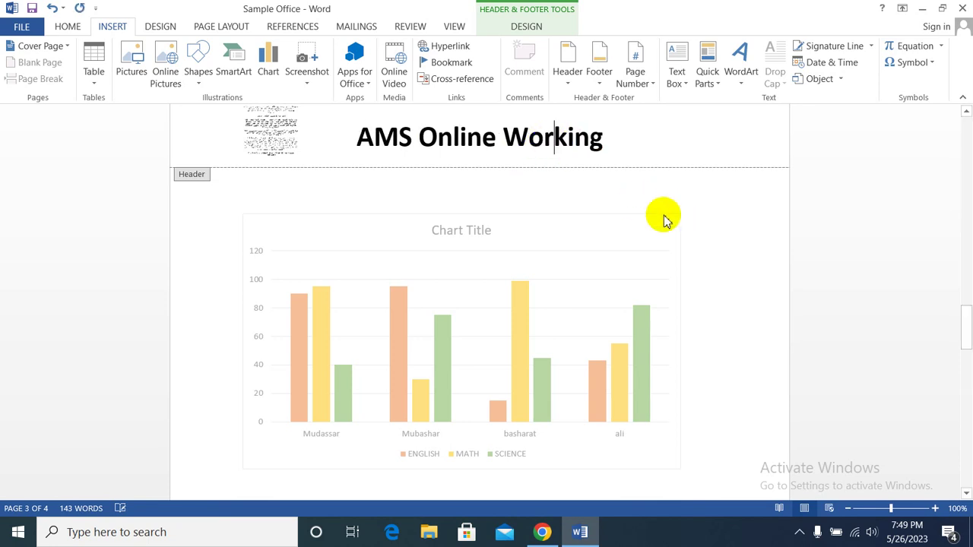
# Step: Leave header editing and return to the document body
pyautogui.doubleClick(709, 220)
pyautogui.scroll(2, 590, 261)
pyautogui.scroll(4, 588, 262)
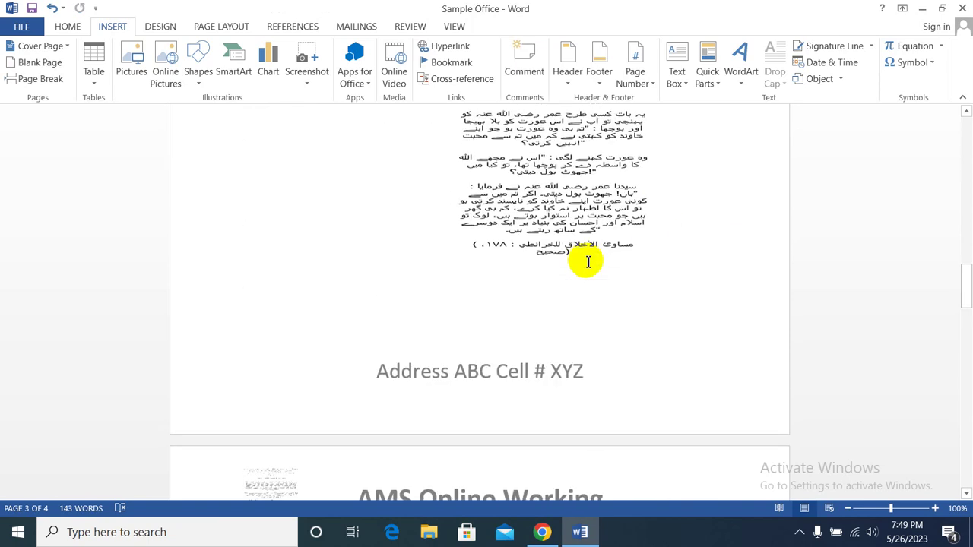
pyautogui.scroll(-4, 586, 263)
pyautogui.scroll(-3, 586, 264)
pyautogui.scroll(-3, 608, 243)
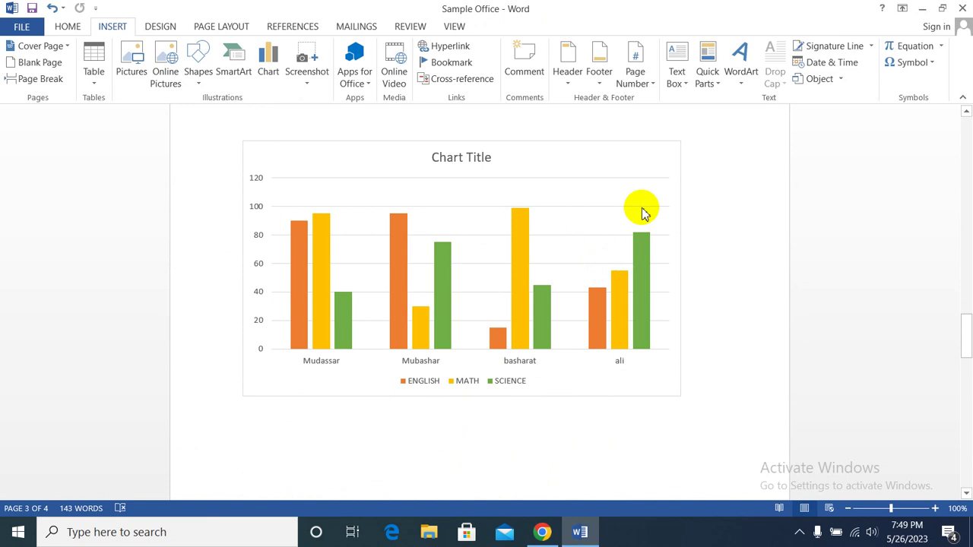
pyautogui.scroll(3, 668, 160)
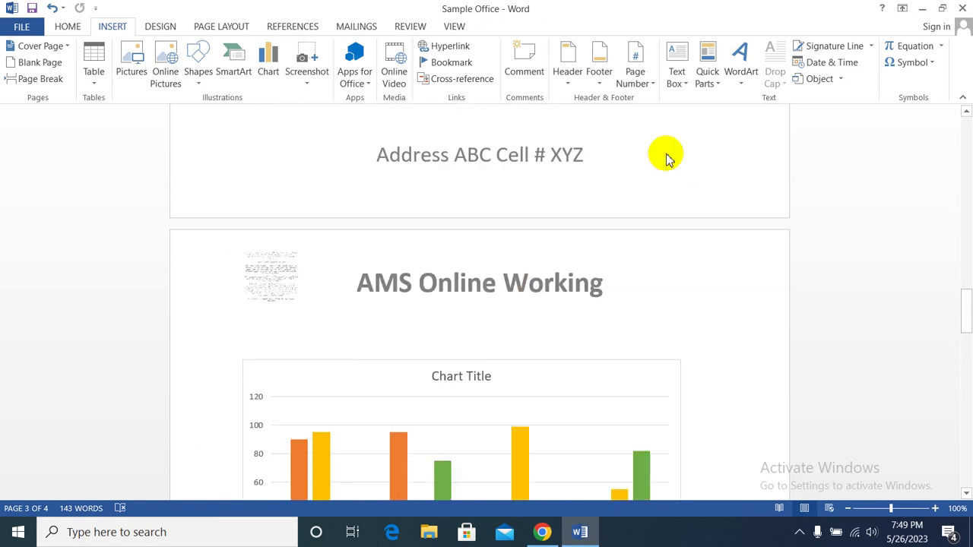
# Step: Insert a Simple Text Box from the text box gallery below the page heading
pyautogui.click(686, 90)
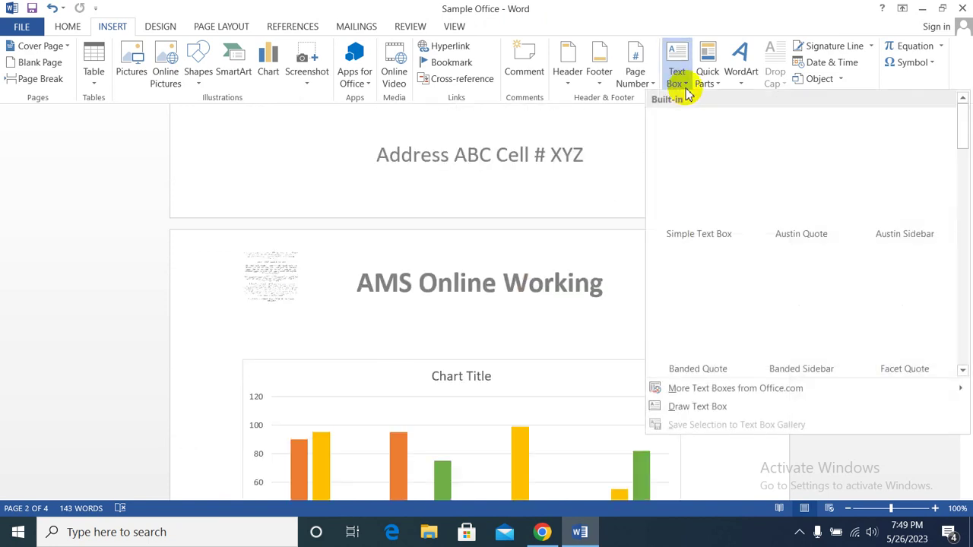
pyautogui.scroll(-4, 536, 325)
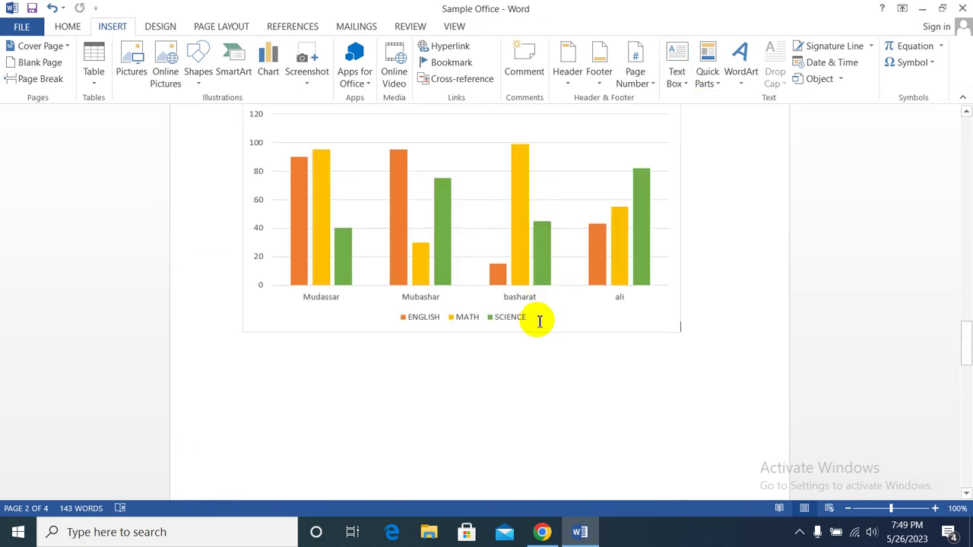
pyautogui.scroll(3, 536, 319)
pyautogui.scroll(5, 540, 319)
pyautogui.scroll(2, 541, 319)
pyautogui.scroll(-2, 541, 319)
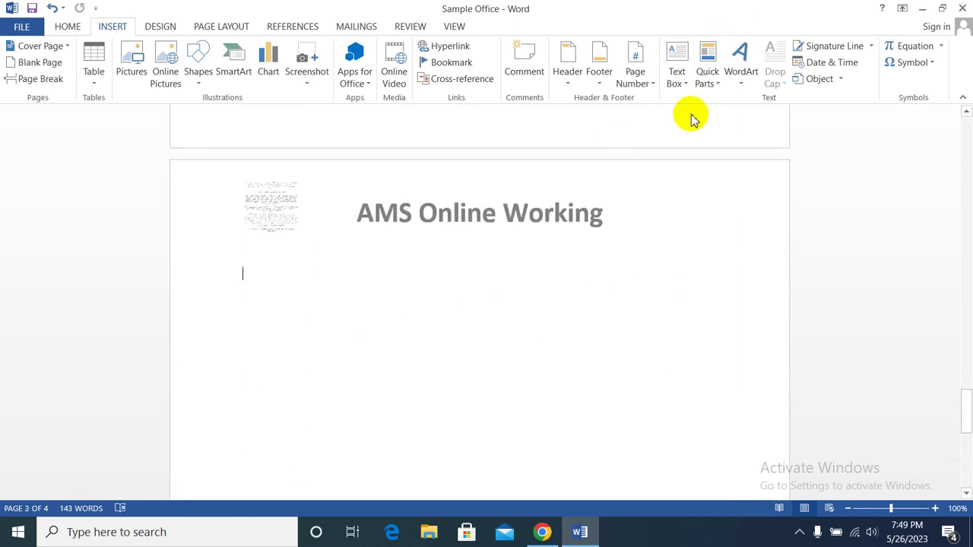
pyautogui.click(687, 86)
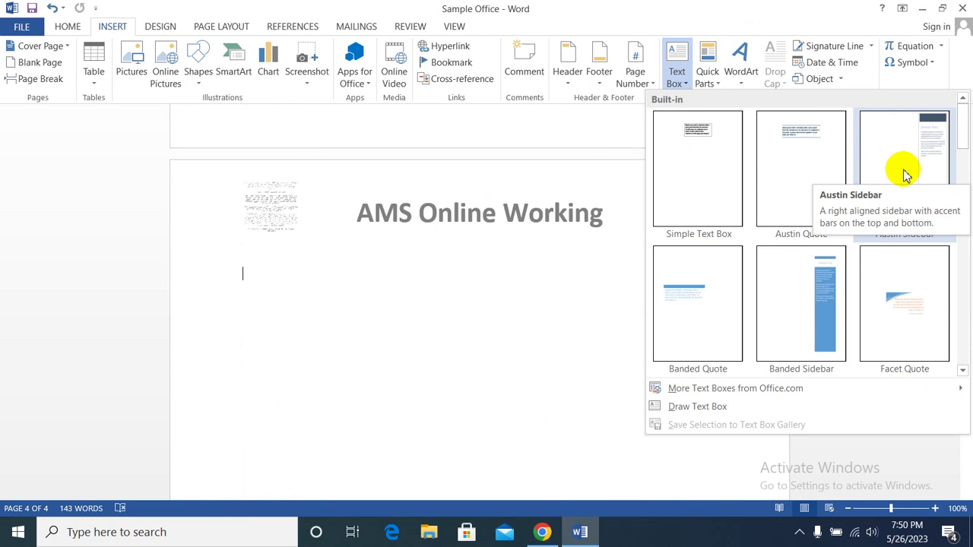
pyautogui.click(700, 187)
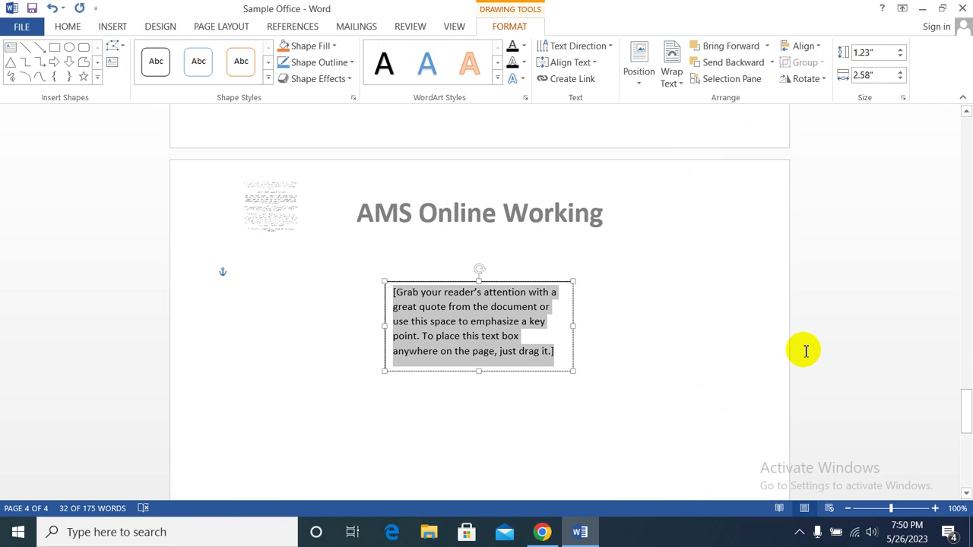
# Step: Type the person's name, 'Administrator' and the town name as three lines in the text box
pyautogui.write('Mudassar Riaz')
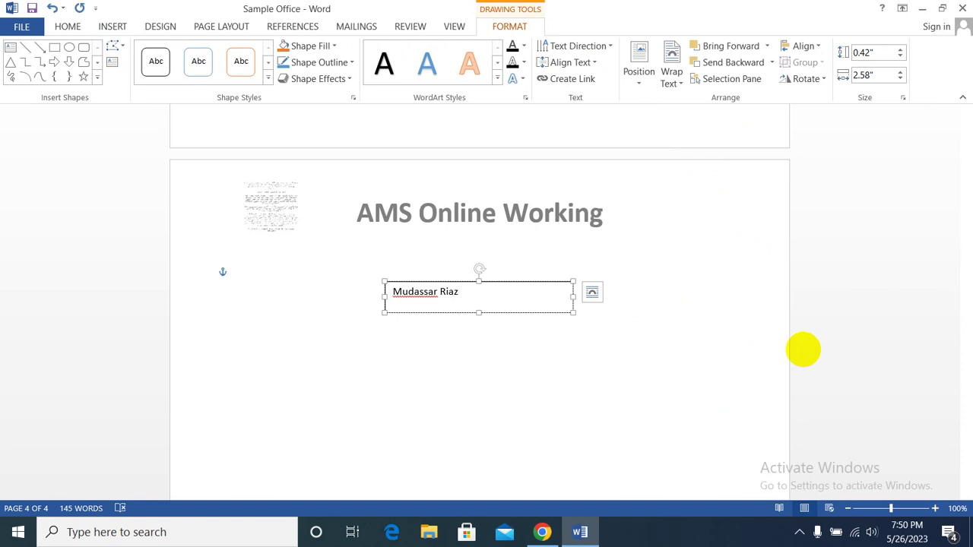
pyautogui.press('Return')
pyautogui.write('Administrator')
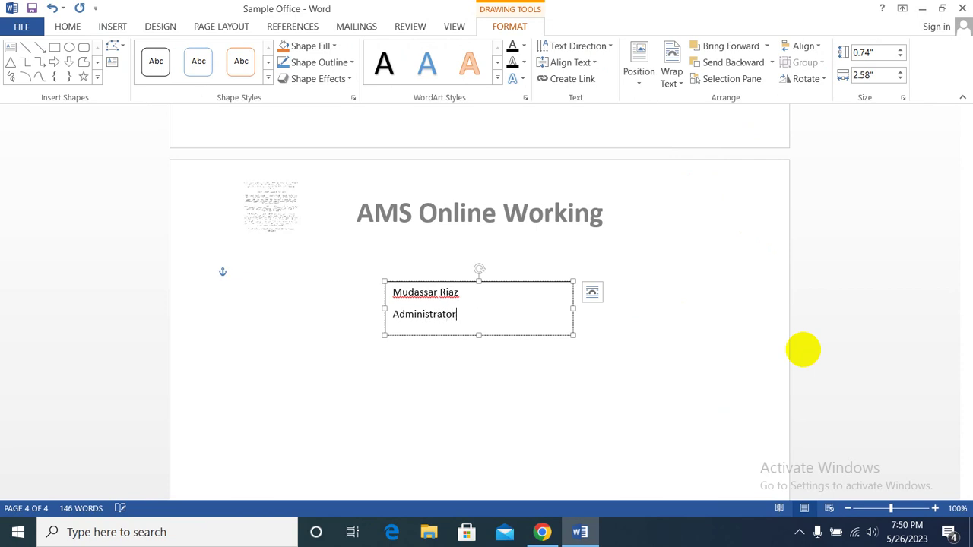
pyautogui.write('Mandi Bahauddin')
pyautogui.press('Return')
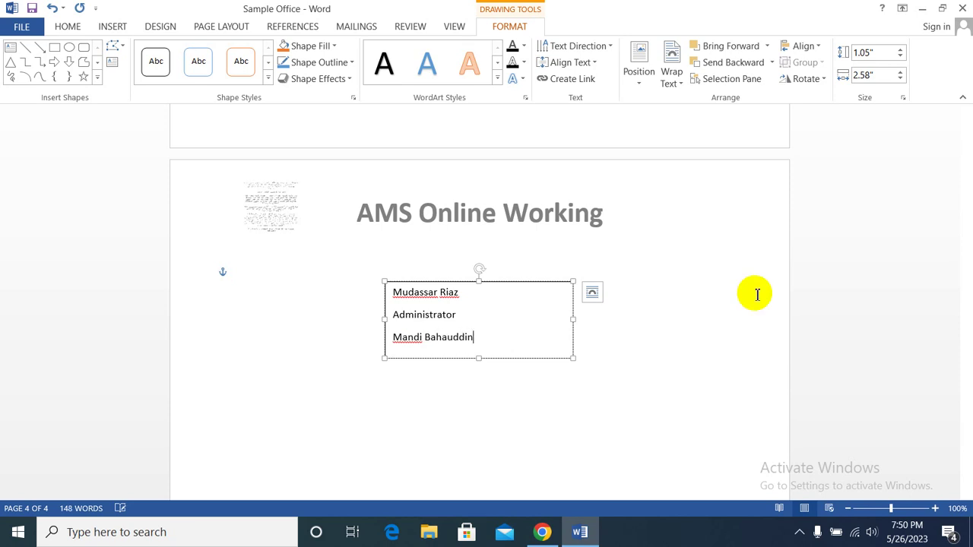
# Step: Centre all three lines of the text box
pyautogui.click(67, 26)
pyautogui.click(327, 75)
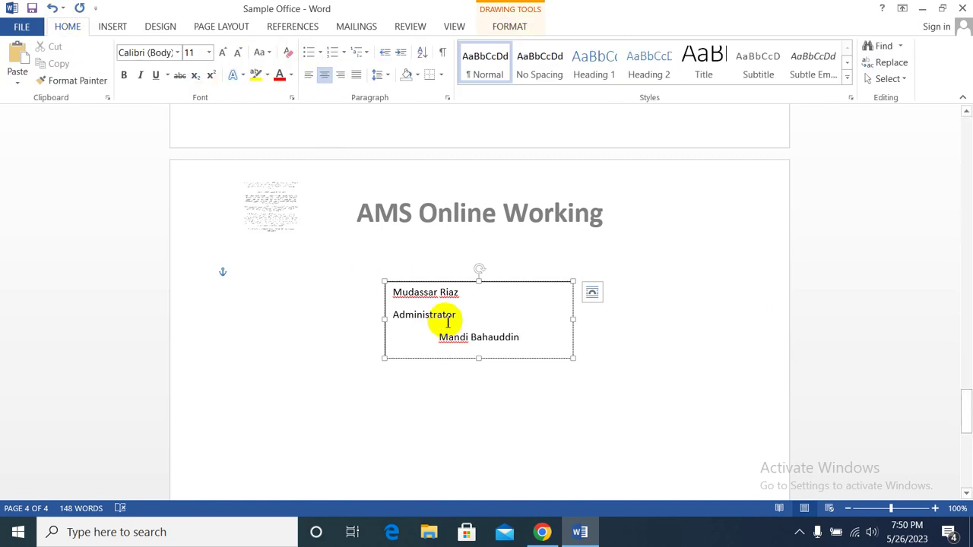
pyautogui.click(324, 75)
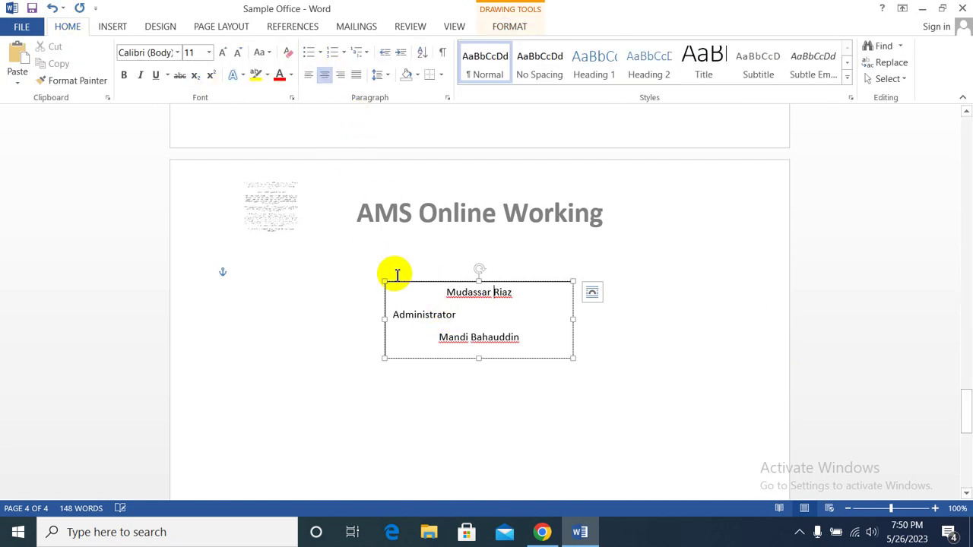
pyautogui.click(416, 315)
pyautogui.click(325, 74)
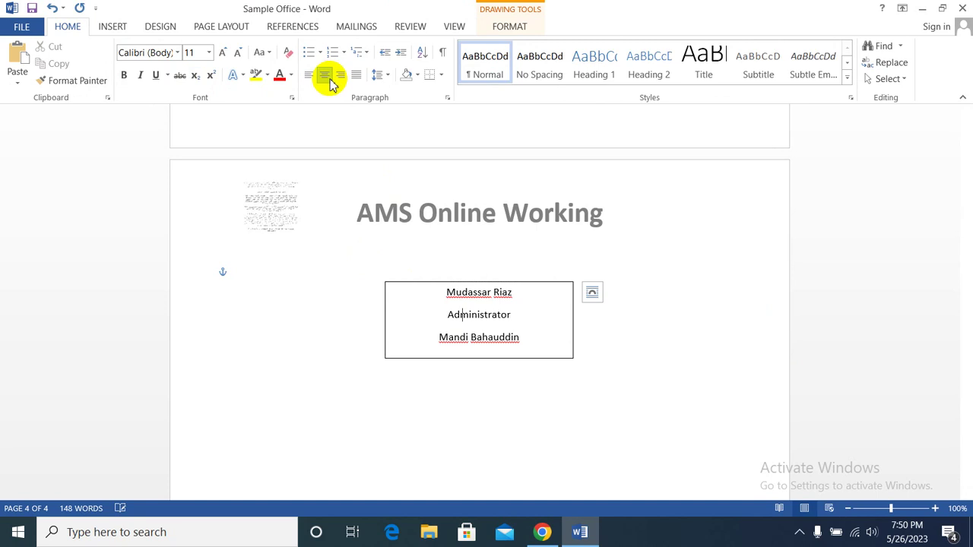
# Step: Make the name on the first line 24 pt and bold
pyautogui.click(385, 295)
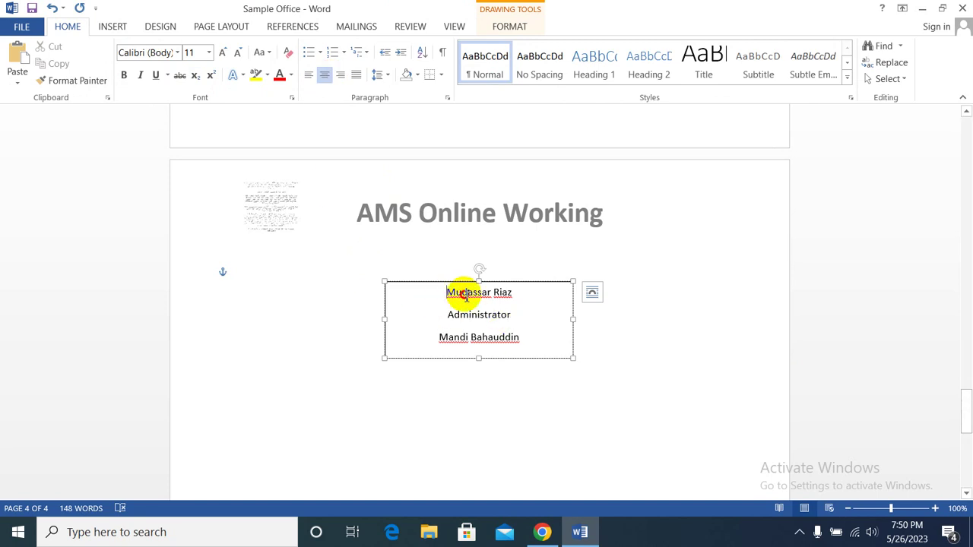
pyautogui.moveTo(465, 295); pyautogui.dragTo(507, 289)
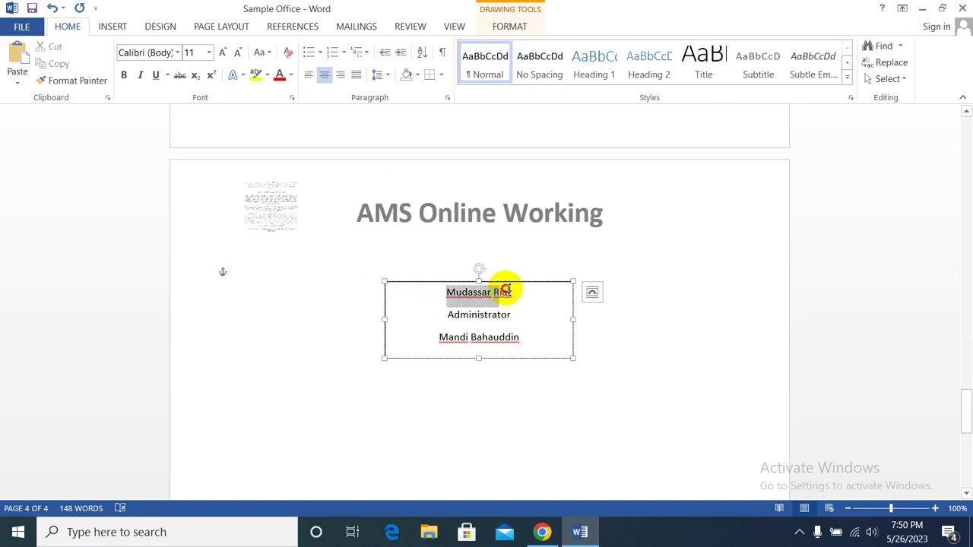
pyautogui.click(210, 53)
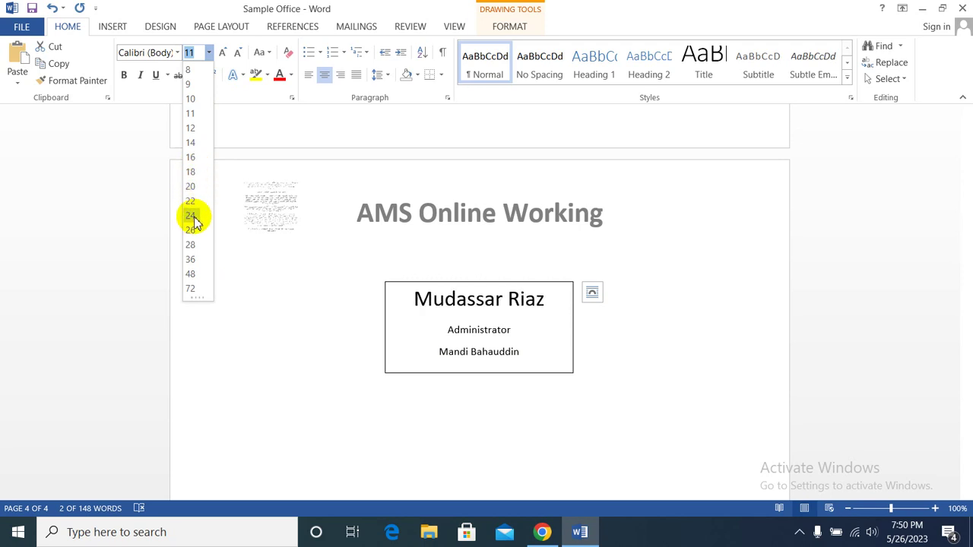
pyautogui.click(190, 216)
pyautogui.click(125, 75)
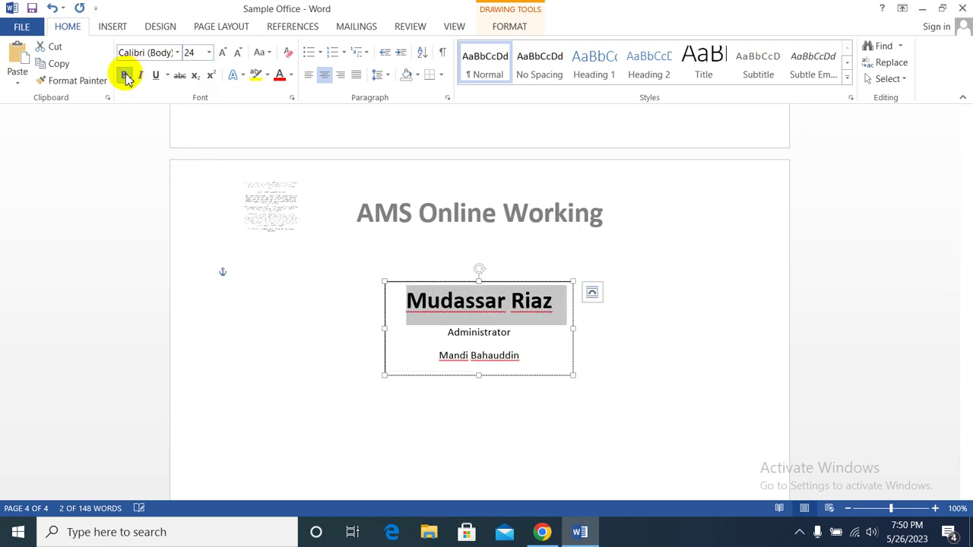
# Step: Set the Administrator and town lines to 14 pt
pyautogui.moveTo(448, 334); pyautogui.dragTo(525, 359)
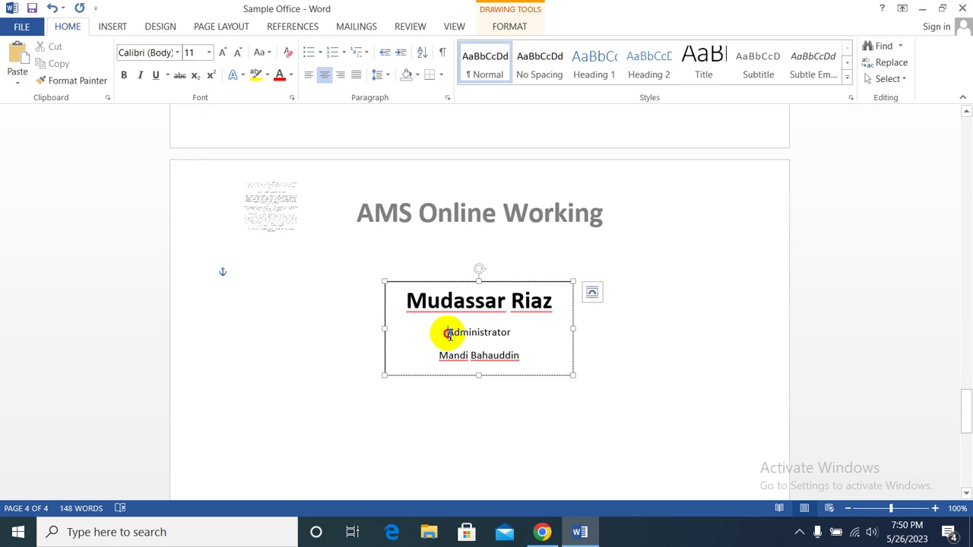
pyautogui.click(210, 53)
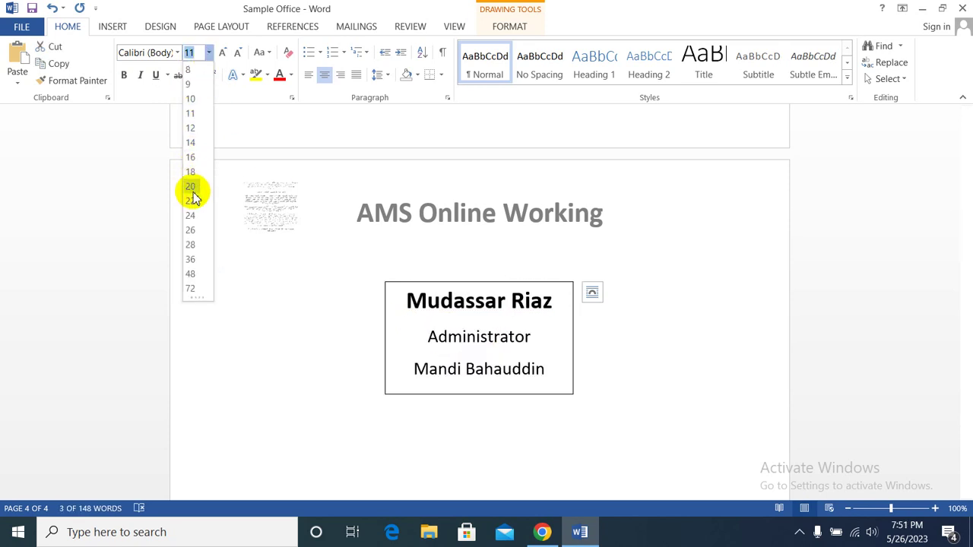
pyautogui.click(189, 145)
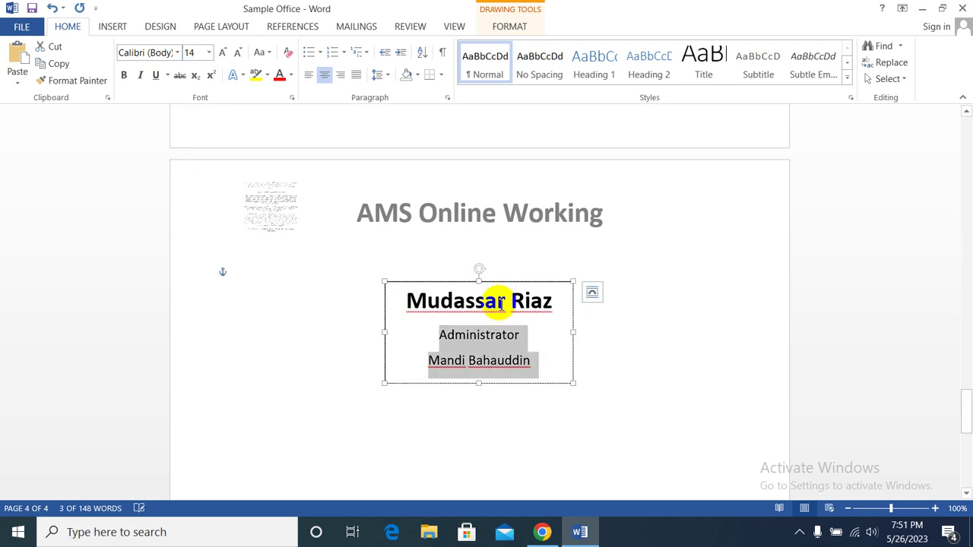
pyautogui.click(555, 303)
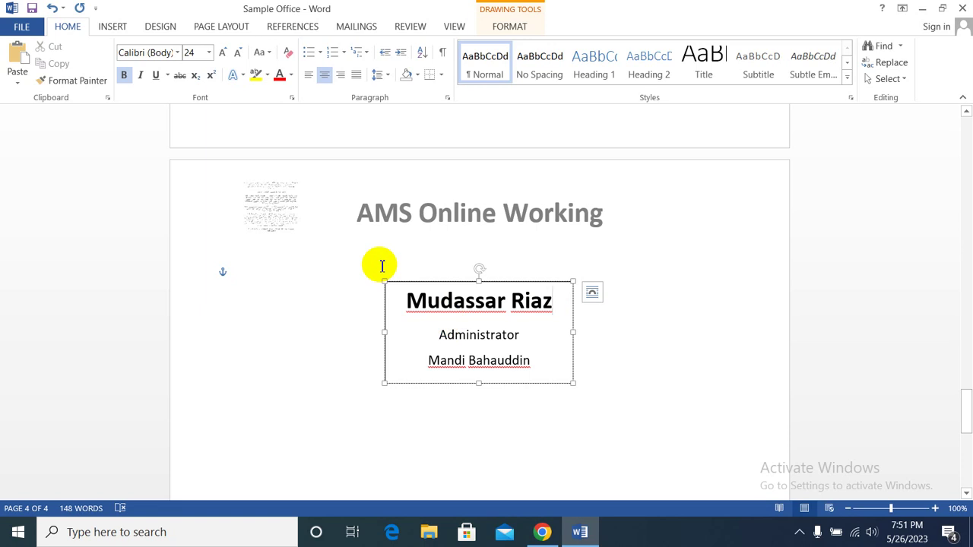
# Step: Remove the space after each of the three paragraphs in the name box
pyautogui.click(391, 79)
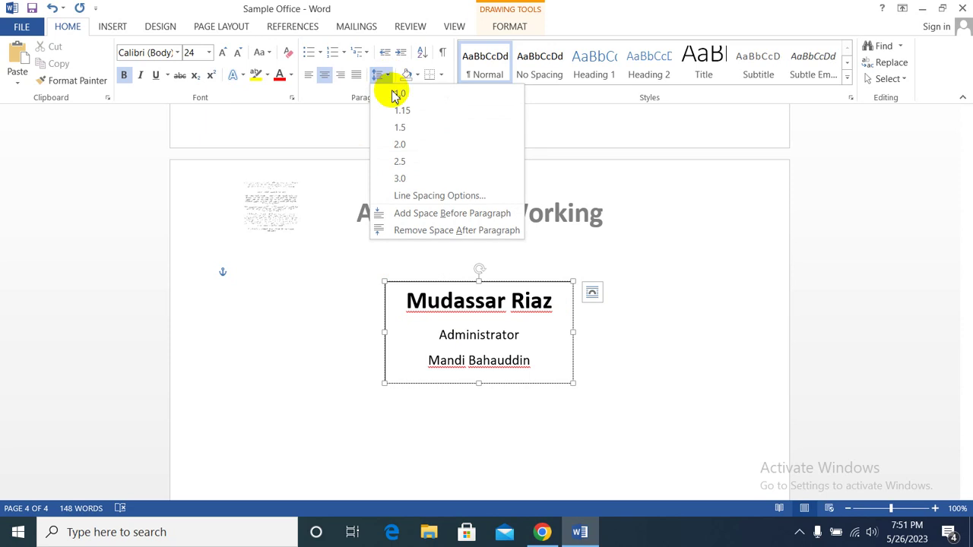
pyautogui.click(405, 231)
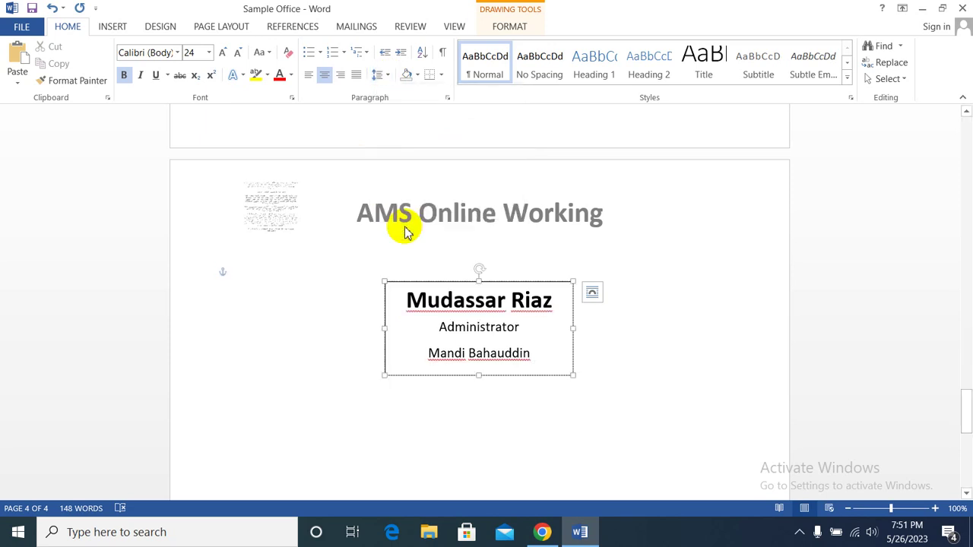
pyautogui.click(524, 333)
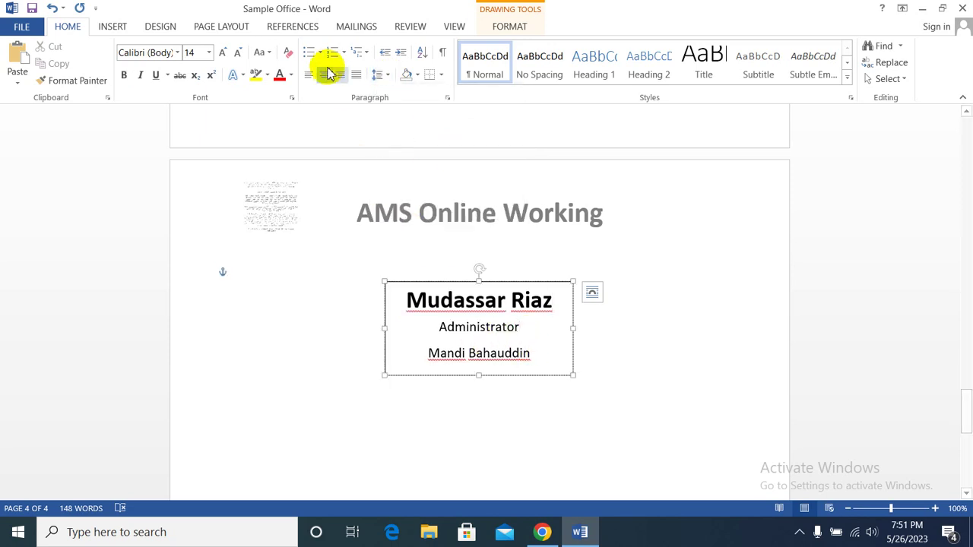
pyautogui.click(390, 74)
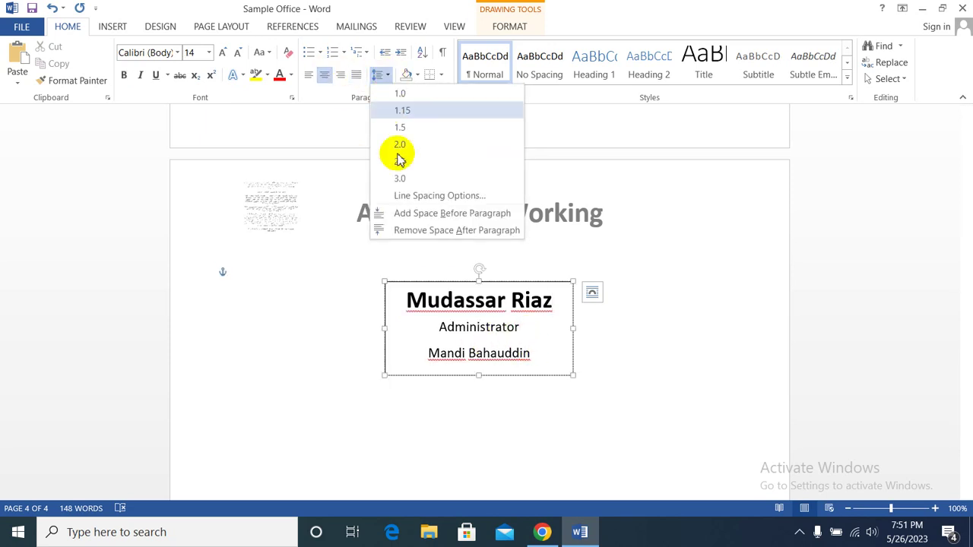
pyautogui.click(419, 241)
pyautogui.click(539, 348)
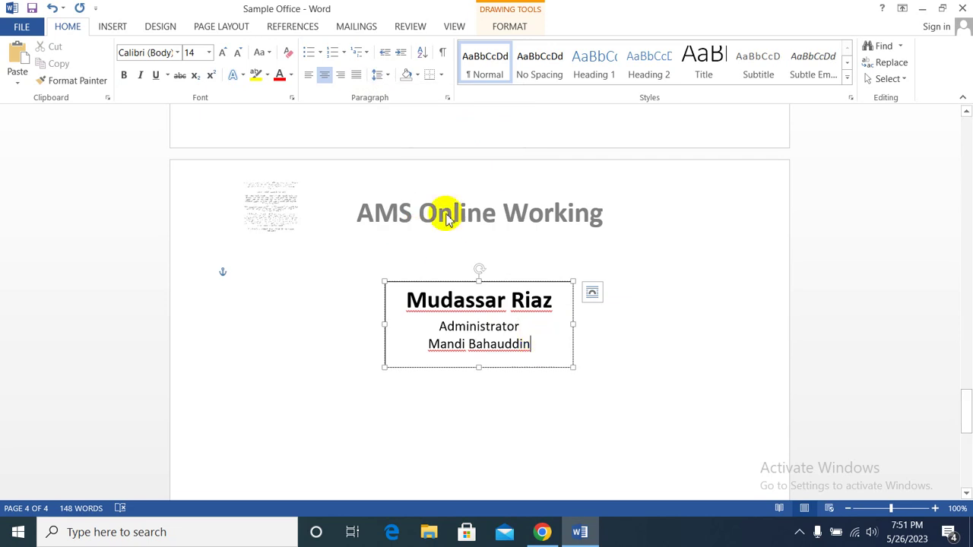
pyautogui.click(380, 75)
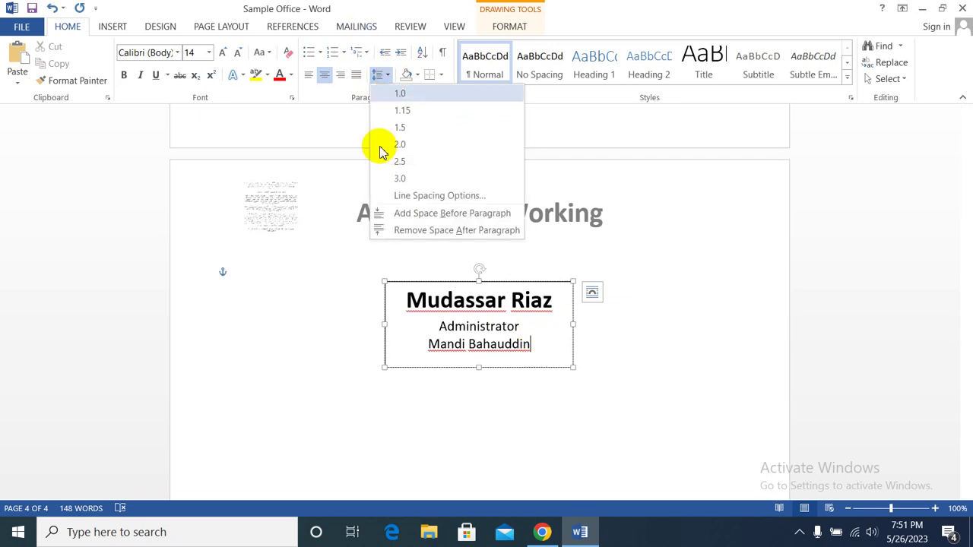
pyautogui.click(403, 230)
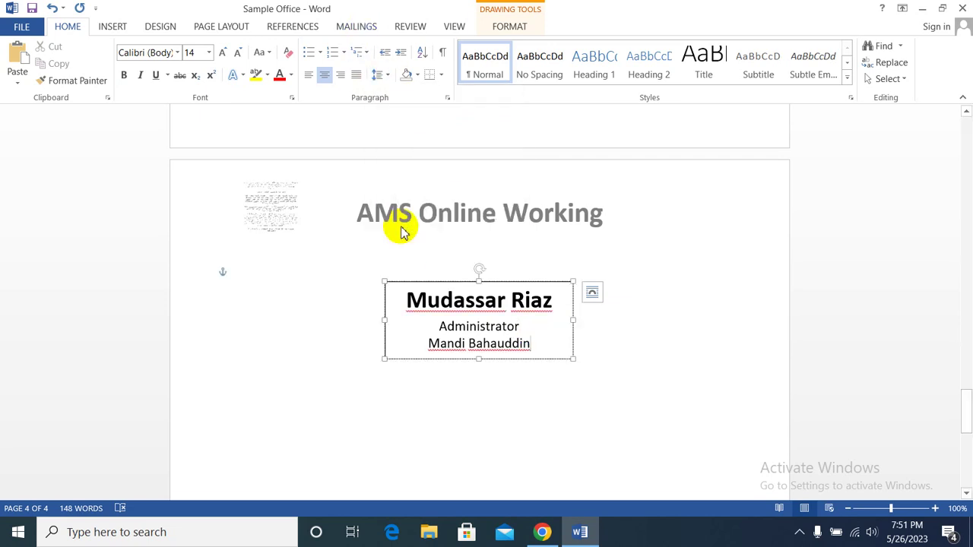
# Step: Set the name box lines to single (1.0) line spacing
pyautogui.click(553, 307)
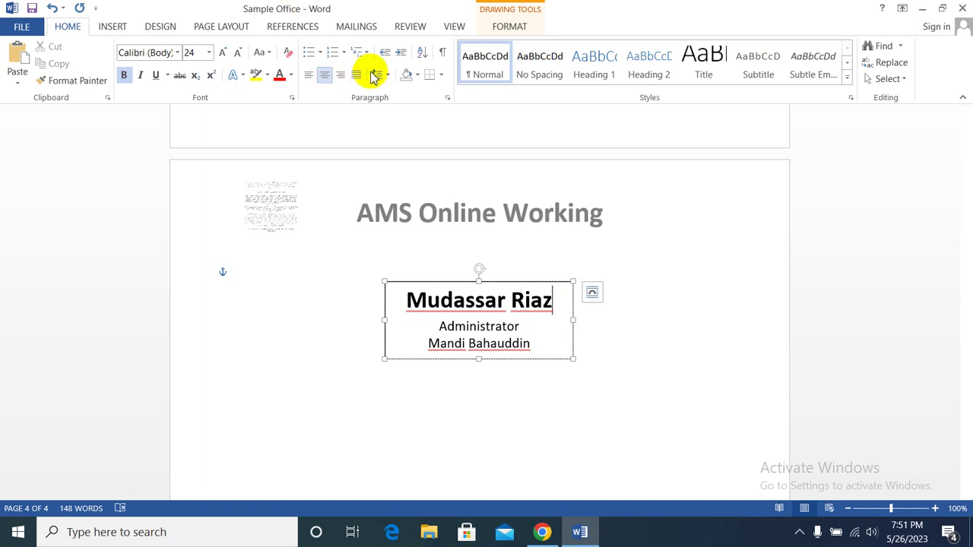
pyautogui.click(388, 78)
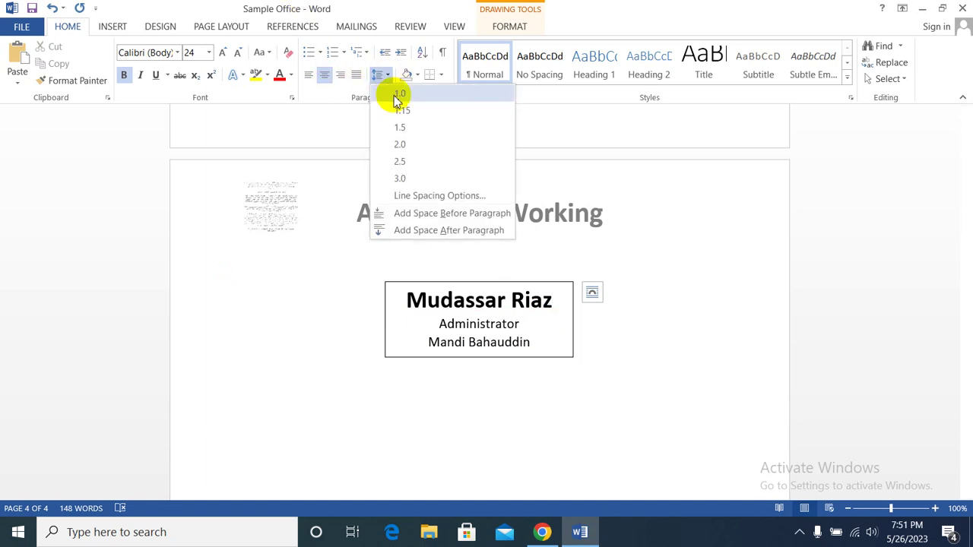
pyautogui.click(396, 93)
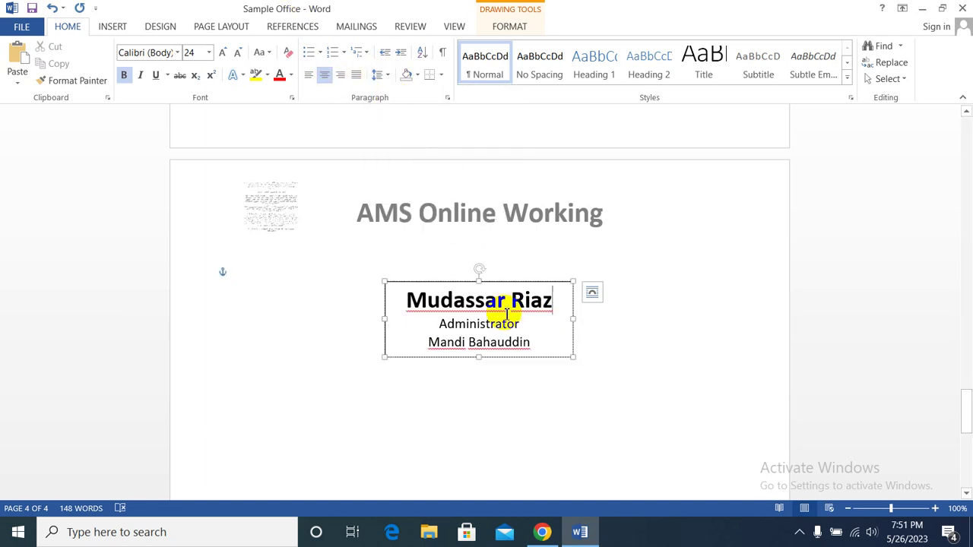
pyautogui.click(556, 331)
pyautogui.click(614, 353)
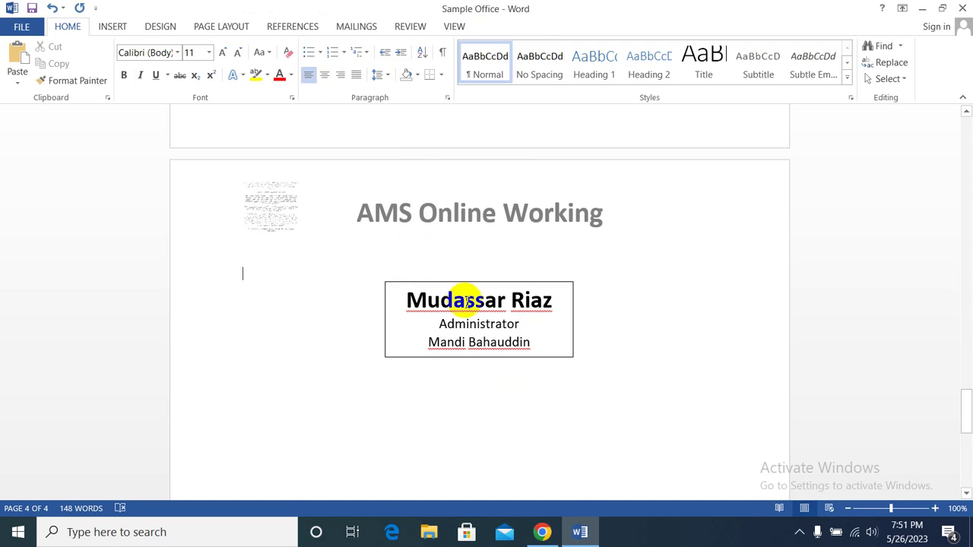
# Step: Drag the name box to the lower right of the page
pyautogui.click(485, 322)
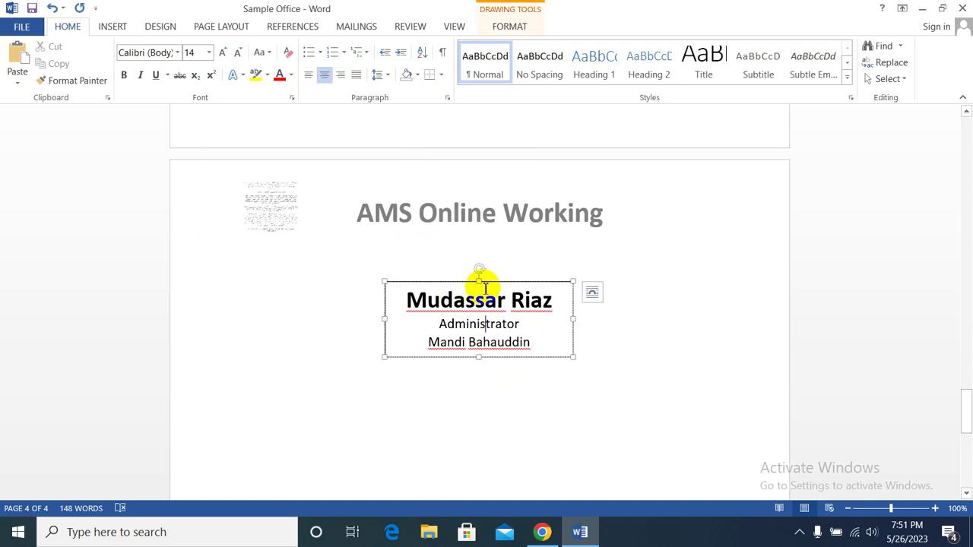
pyautogui.moveTo(493, 282); pyautogui.dragTo(631, 409)
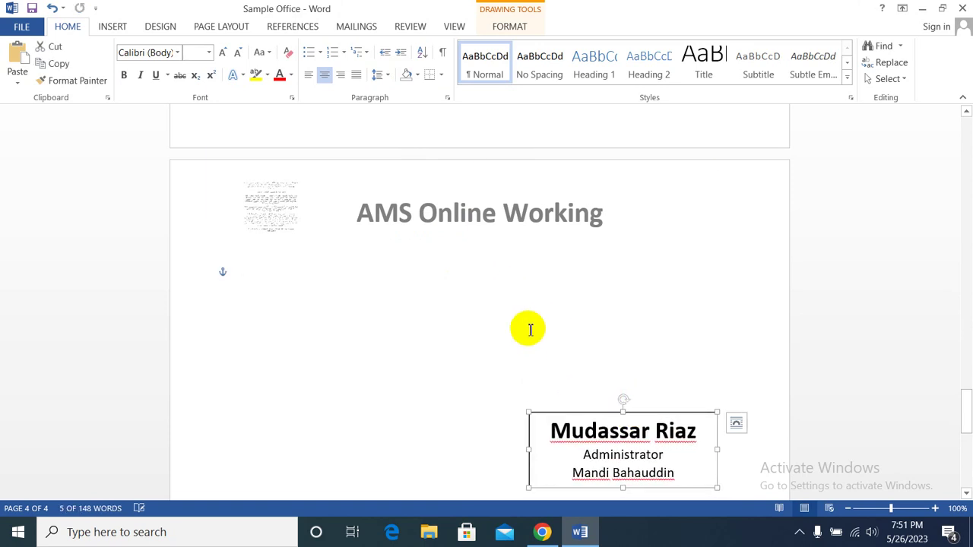
pyautogui.click(506, 372)
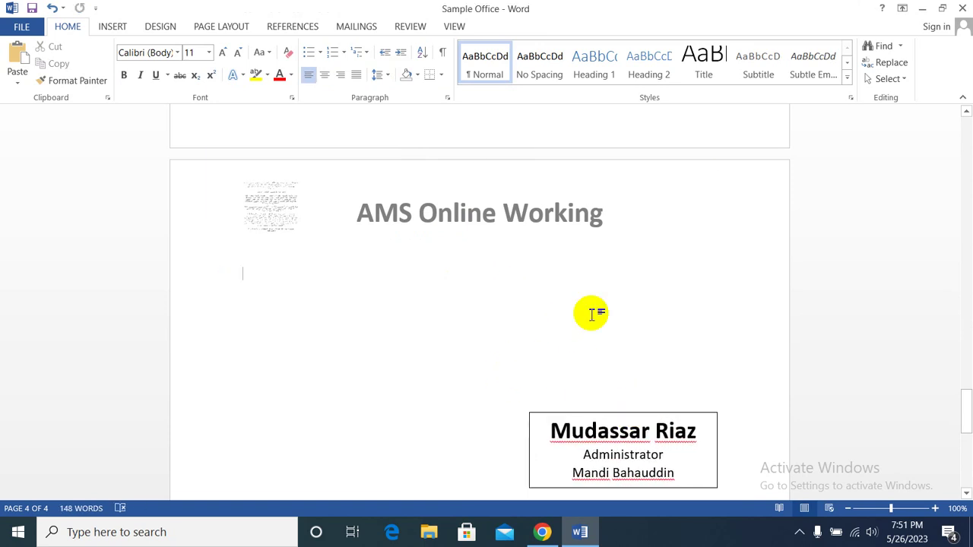
pyautogui.click(112, 27)
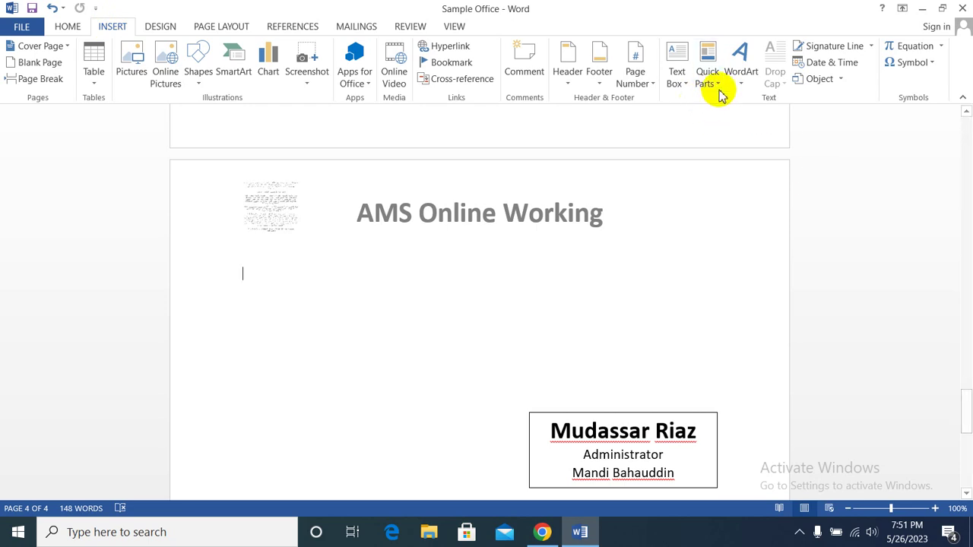
# Step: Browse the Text Box, Quick Parts and WordArt galleries without inserting anything
pyautogui.click(687, 89)
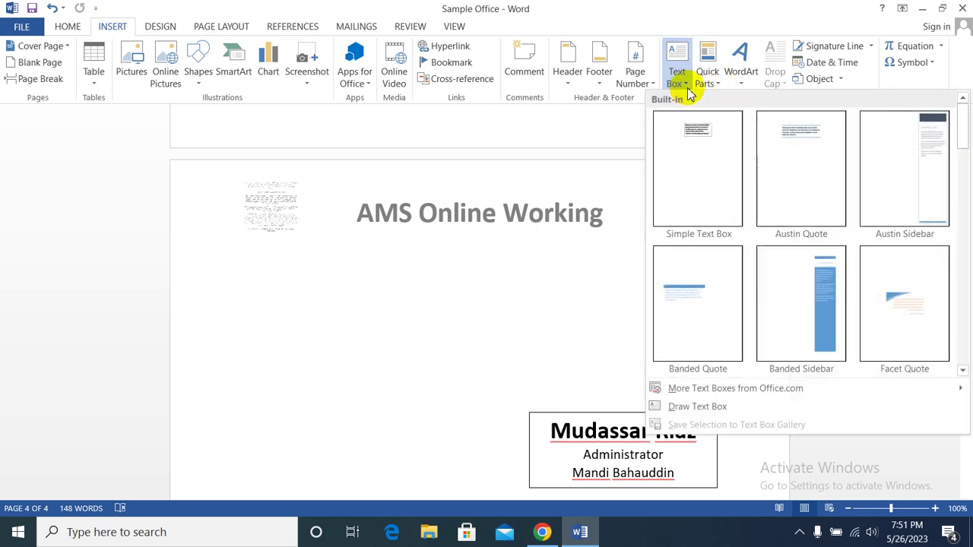
pyautogui.click(686, 89)
pyautogui.click(719, 85)
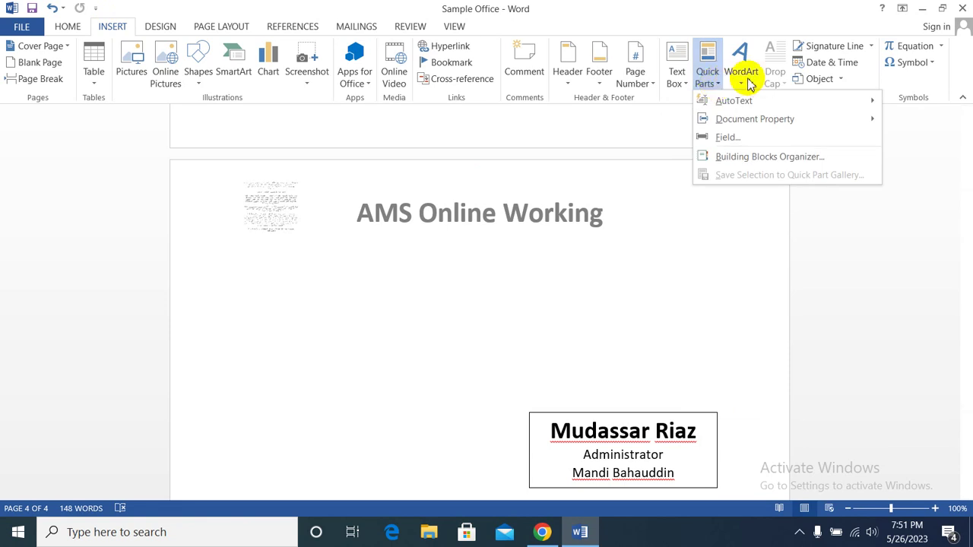
pyautogui.click(745, 91)
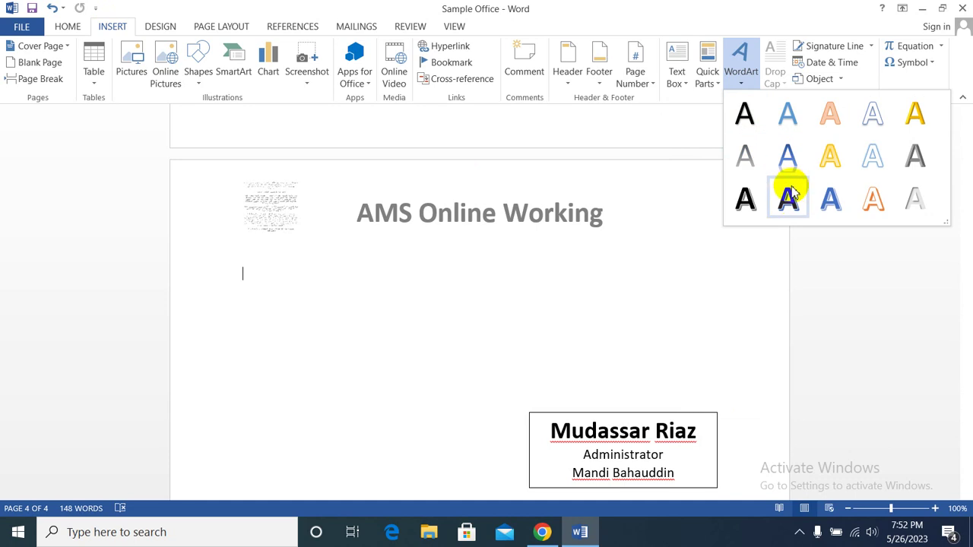
pyautogui.click(465, 323)
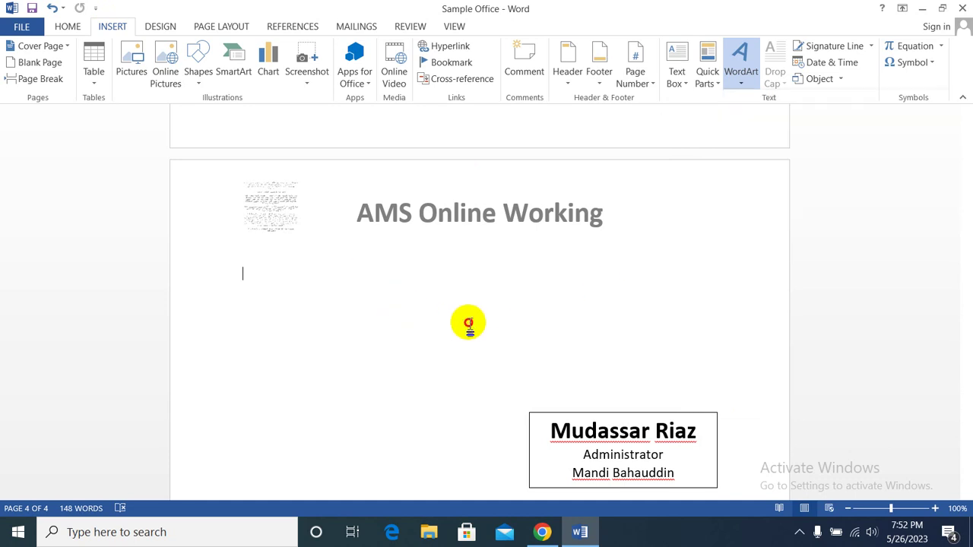
# Step: Turn the selected name into WordArt and drag it up-left off the name box
pyautogui.tripleClick(550, 431)
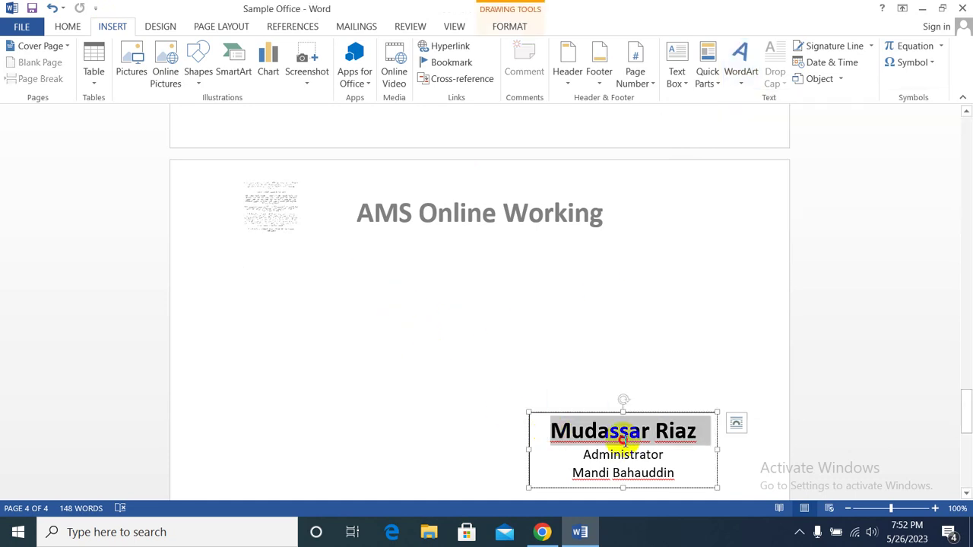
pyautogui.click(740, 80)
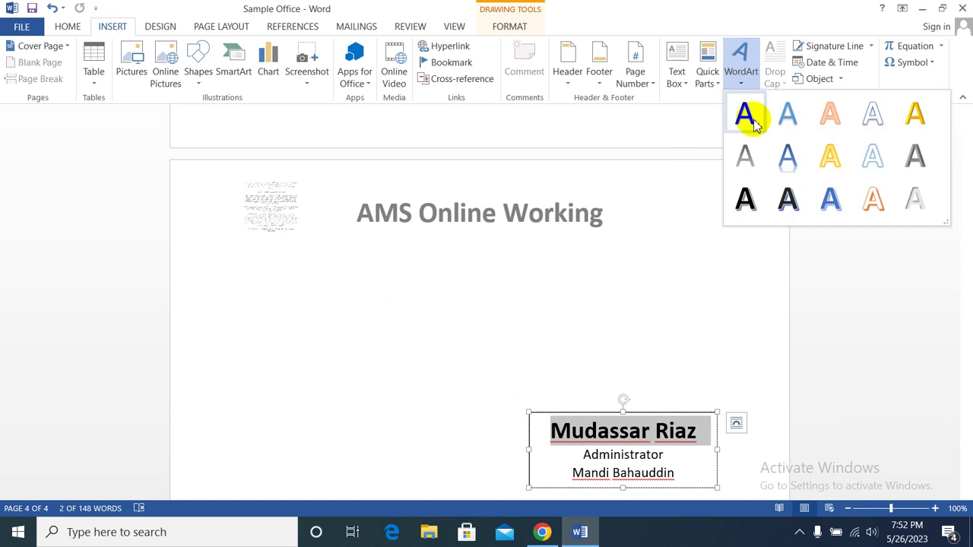
pyautogui.click(747, 201)
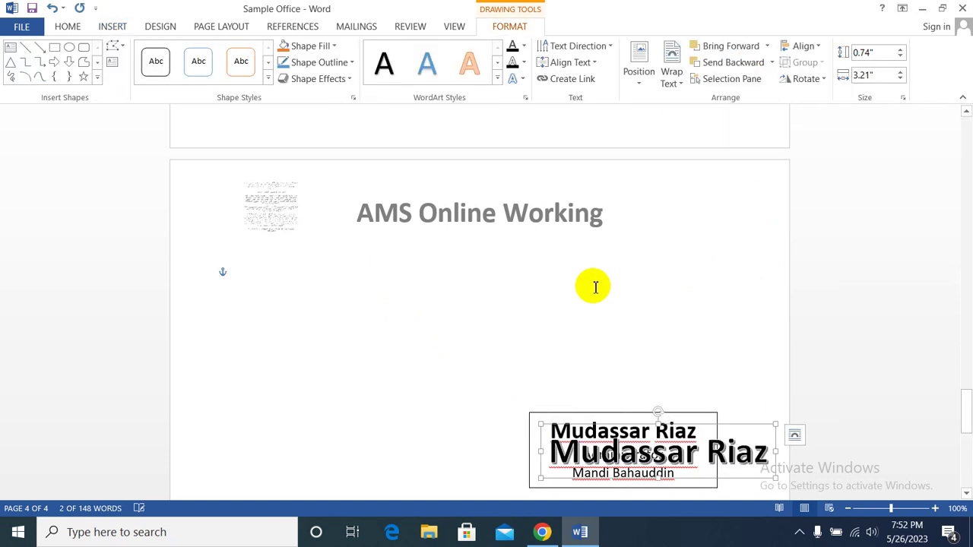
pyautogui.scroll(-2, 459, 250)
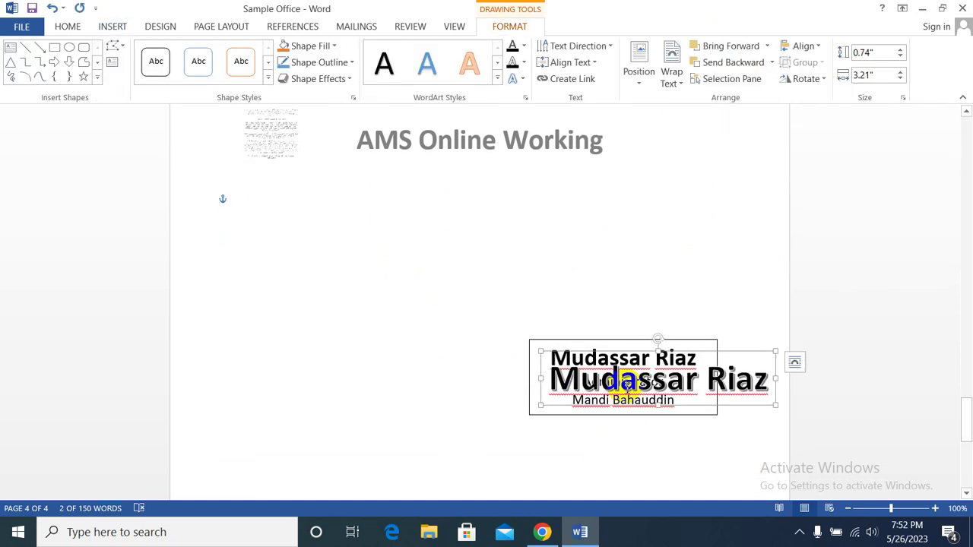
pyautogui.moveTo(617, 380); pyautogui.dragTo(750, 408)
pyautogui.click(760, 379)
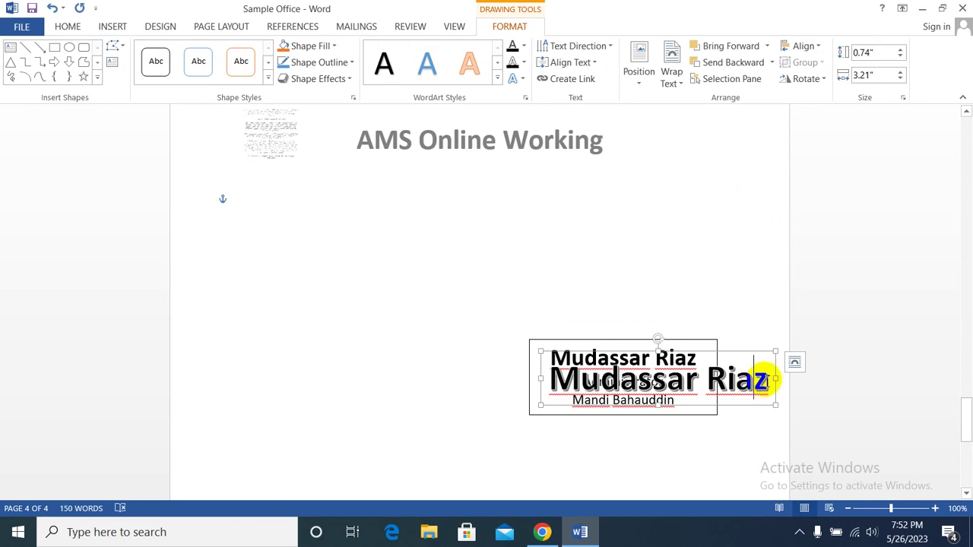
pyautogui.moveTo(752, 352)
pyautogui.mouseDown()
pyautogui.moveTo(582, 208)
pyautogui.moveTo(506, 232)
pyautogui.mouseUp()
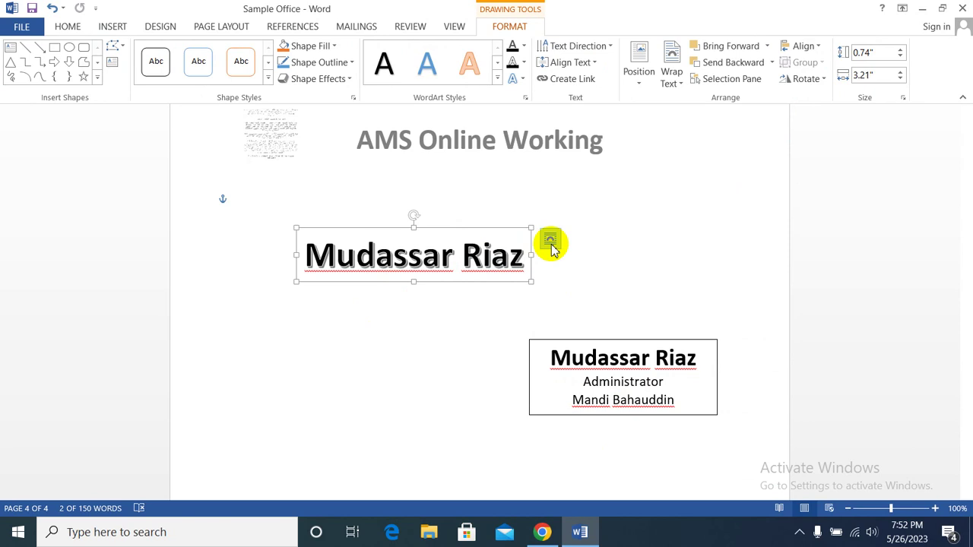
pyautogui.click(551, 241)
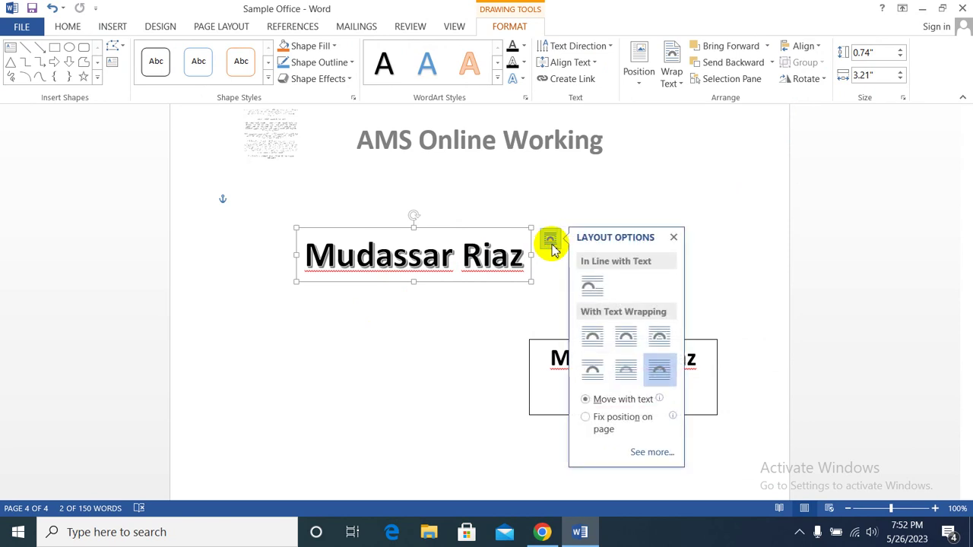
# Step: Set the name WordArt's text wrapping to Top and Bottom after trying Tight, Square and Behind Text
pyautogui.click(625, 342)
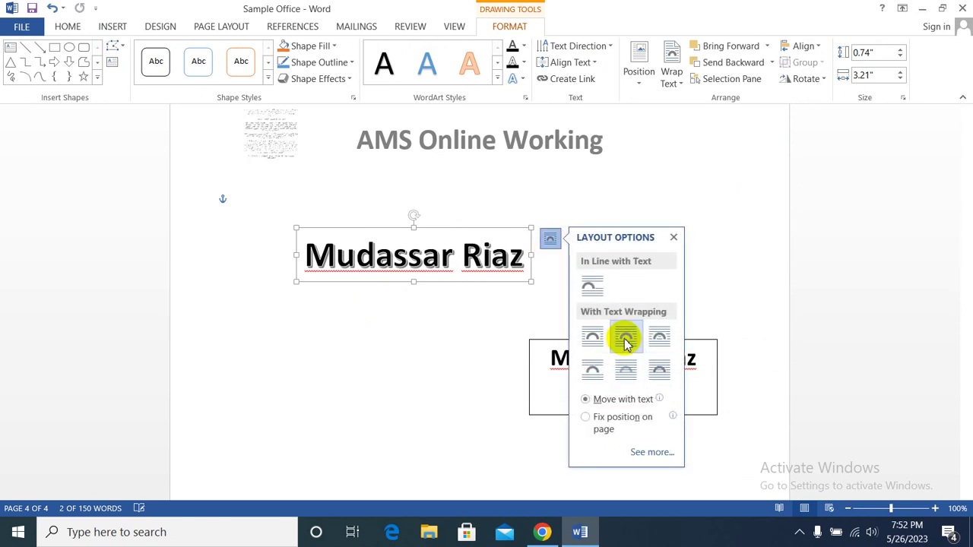
pyautogui.click(593, 342)
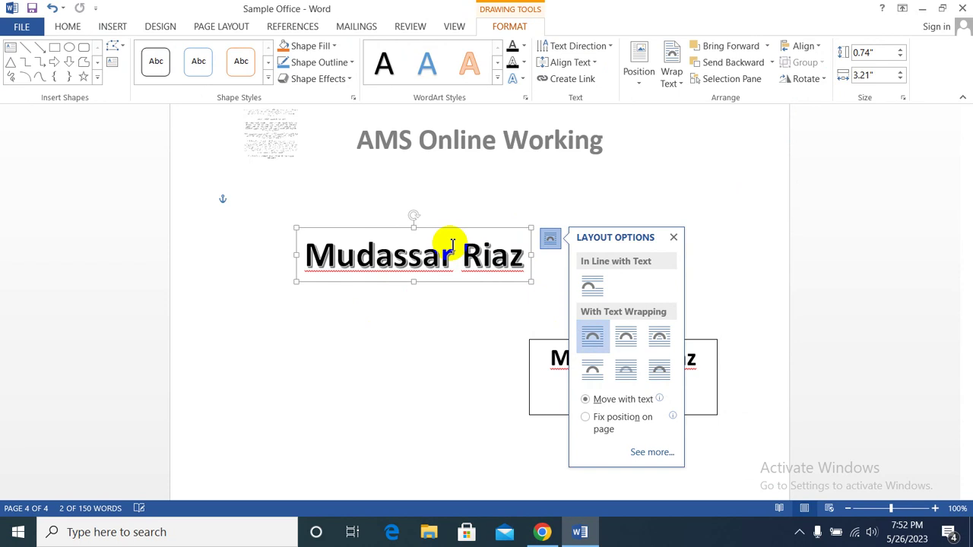
pyautogui.moveTo(320, 259); pyautogui.dragTo(517, 288)
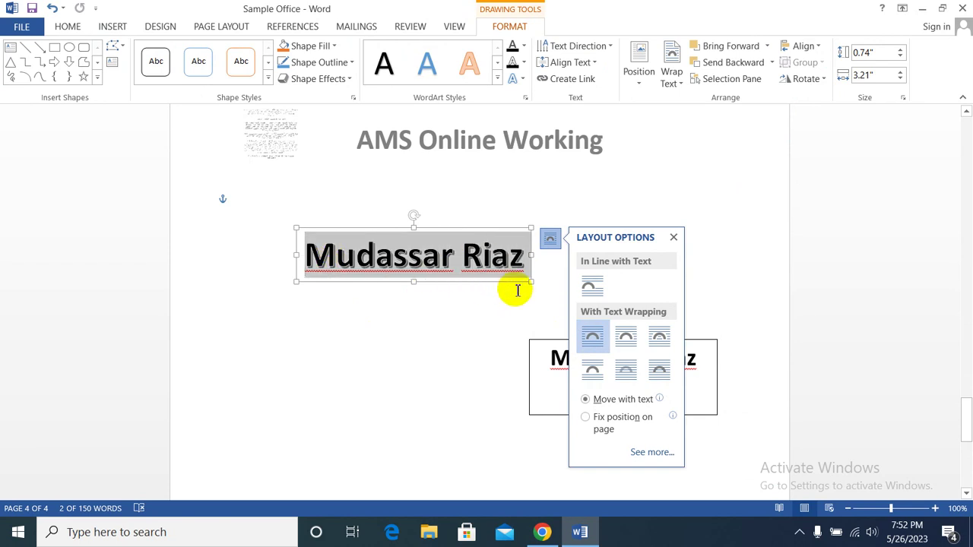
pyautogui.click(625, 369)
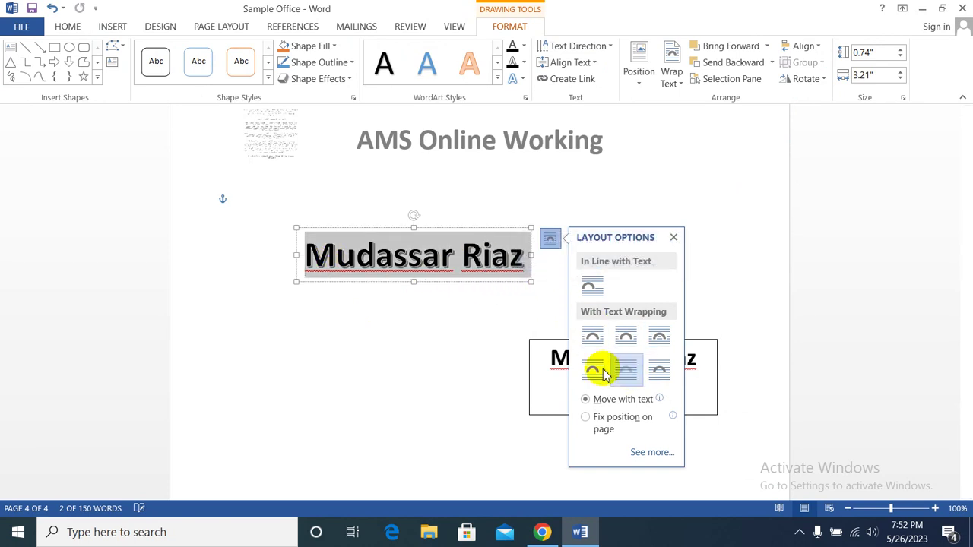
pyautogui.click(593, 369)
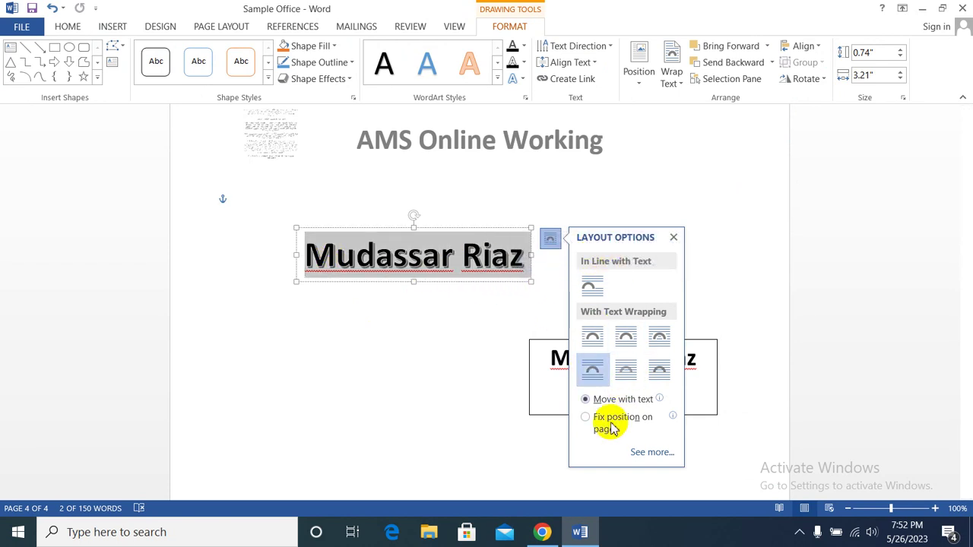
pyautogui.click(675, 239)
pyautogui.click(544, 280)
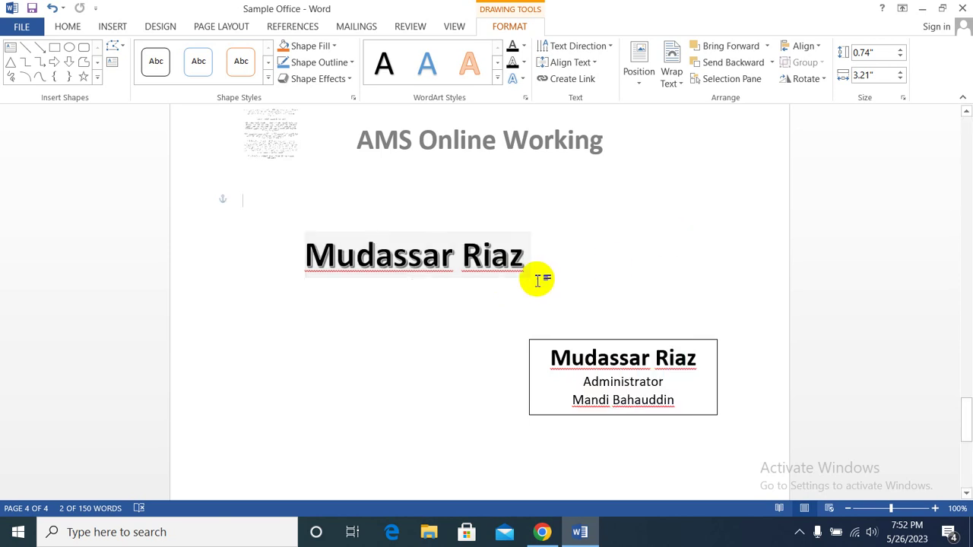
# Step: Shift the name WordArt slightly to the left, leaving its fill unchanged
pyautogui.click(473, 261)
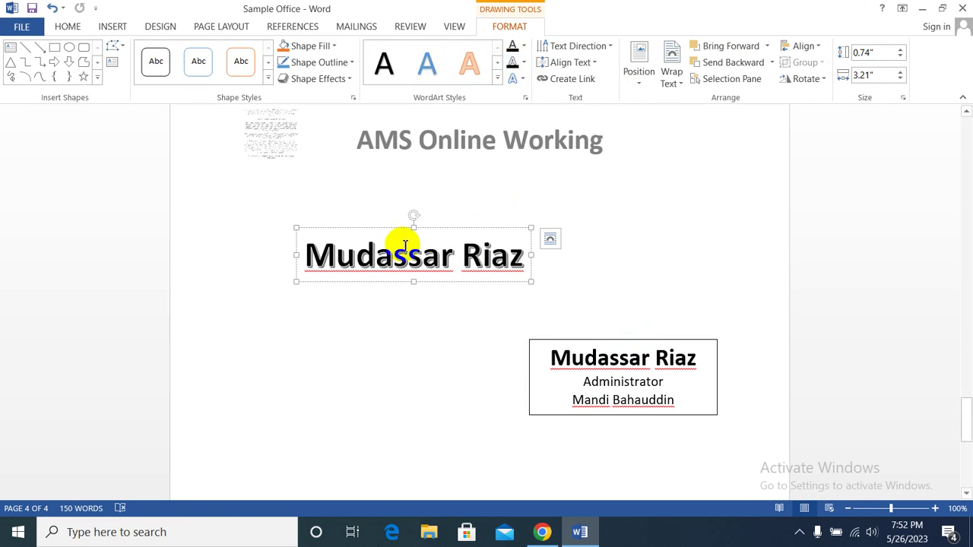
pyautogui.click(334, 47)
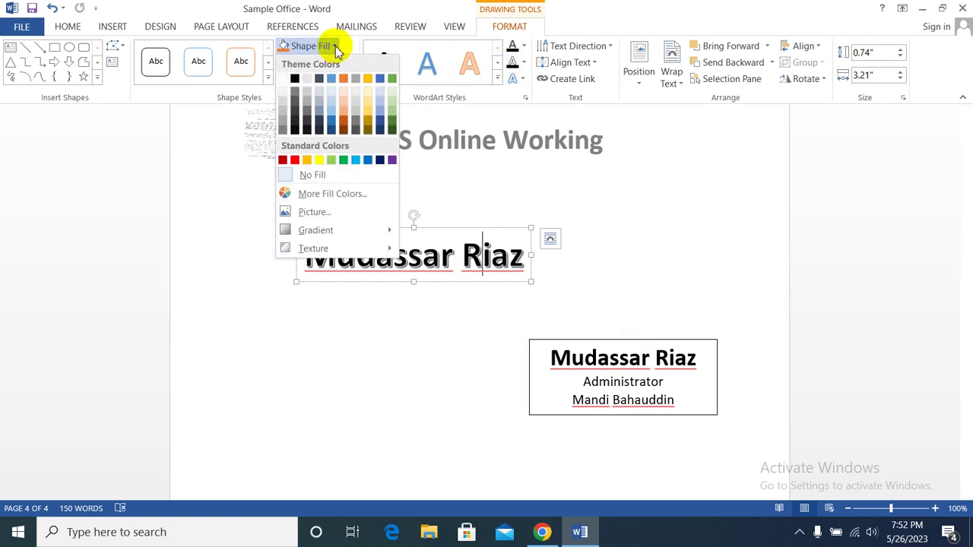
pyautogui.click(187, 204)
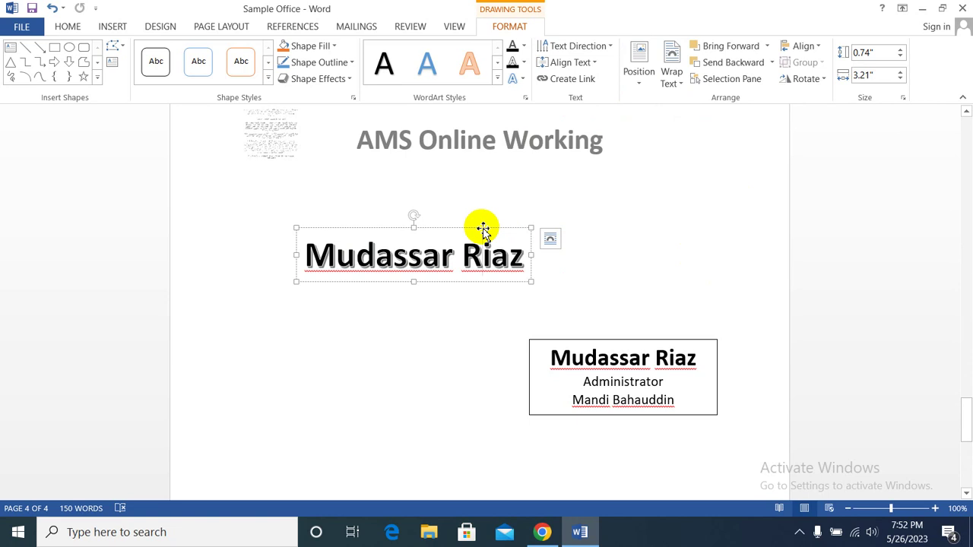
pyautogui.moveTo(483, 228); pyautogui.dragTo(457, 230)
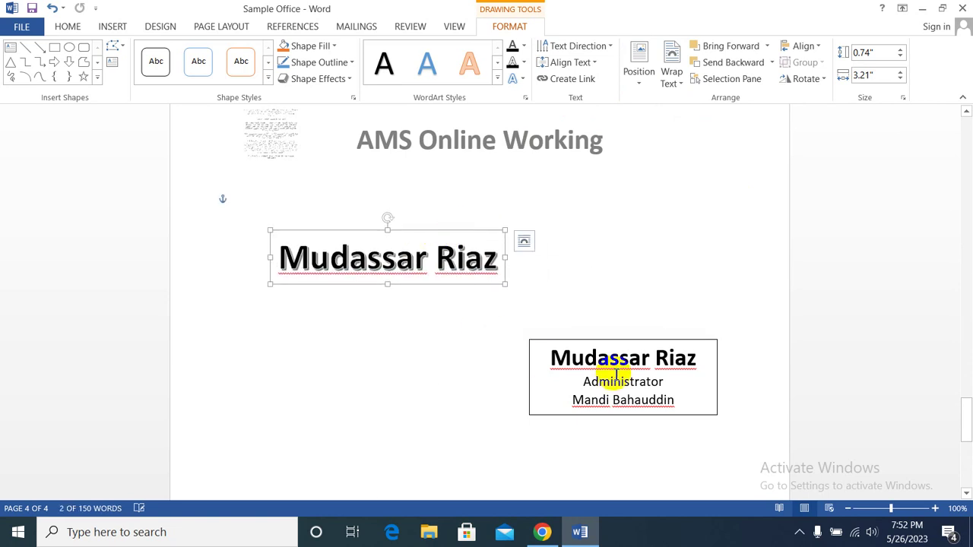
# Step: Set the WordArt's wrapping to Behind Text from the shortcut menu
pyautogui.rightClick(460, 232)
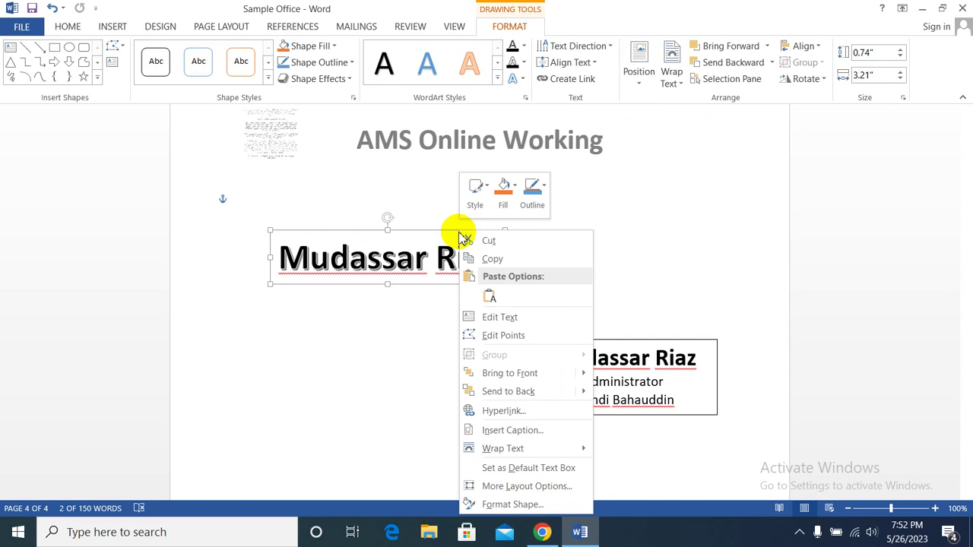
pyautogui.moveTo(517, 449)
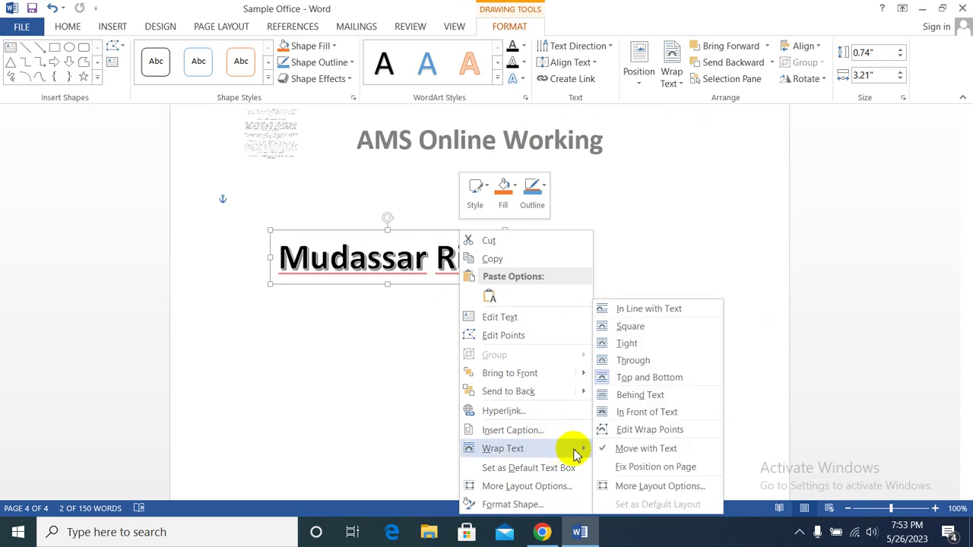
pyautogui.click(648, 397)
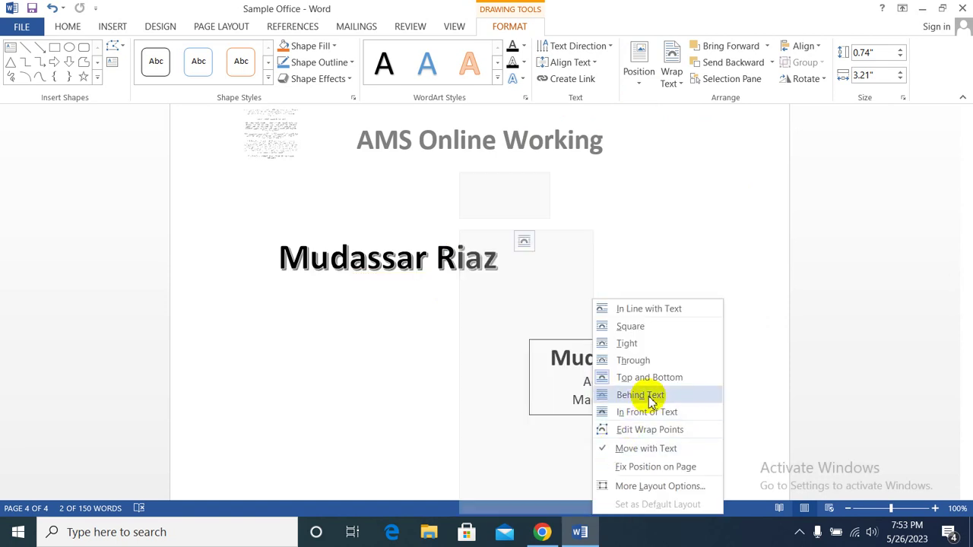
pyautogui.click(646, 412)
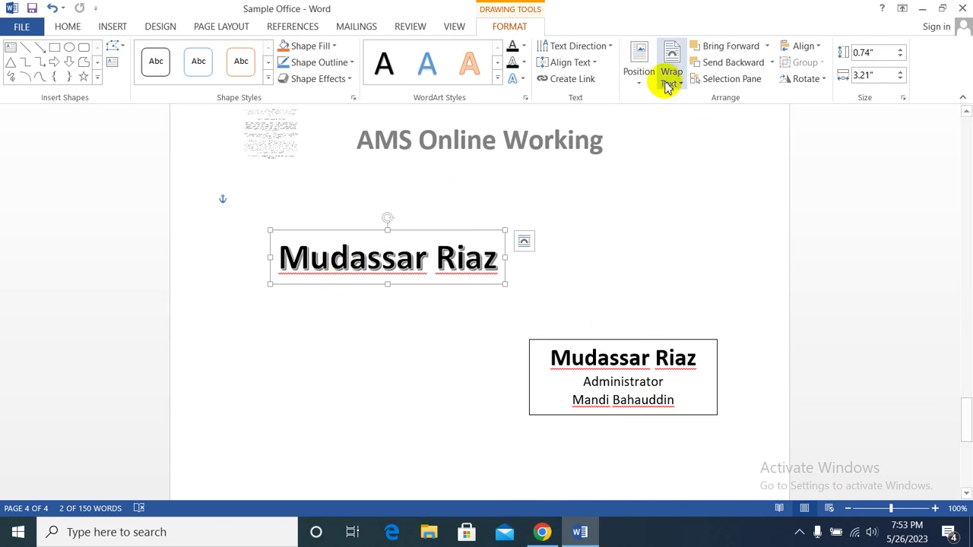
pyautogui.click(681, 89)
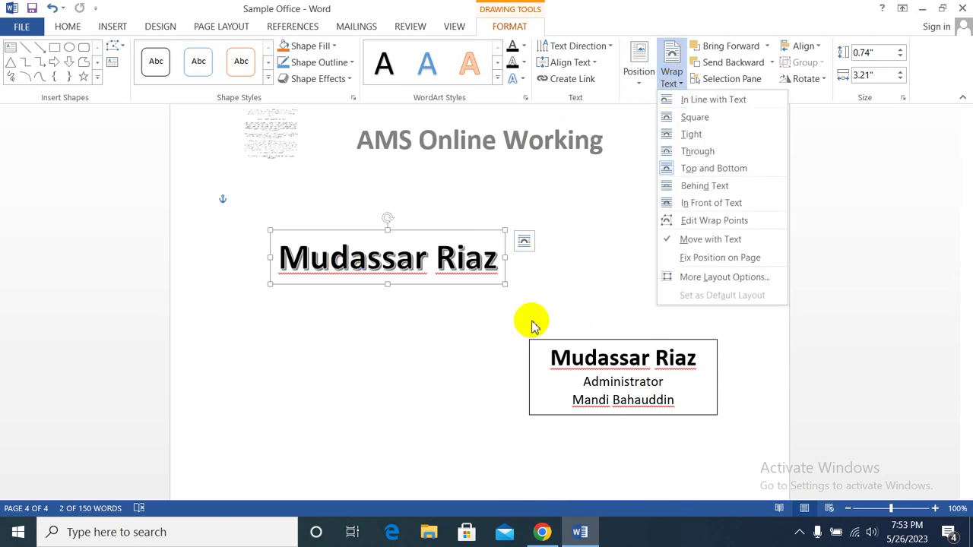
pyautogui.click(395, 350)
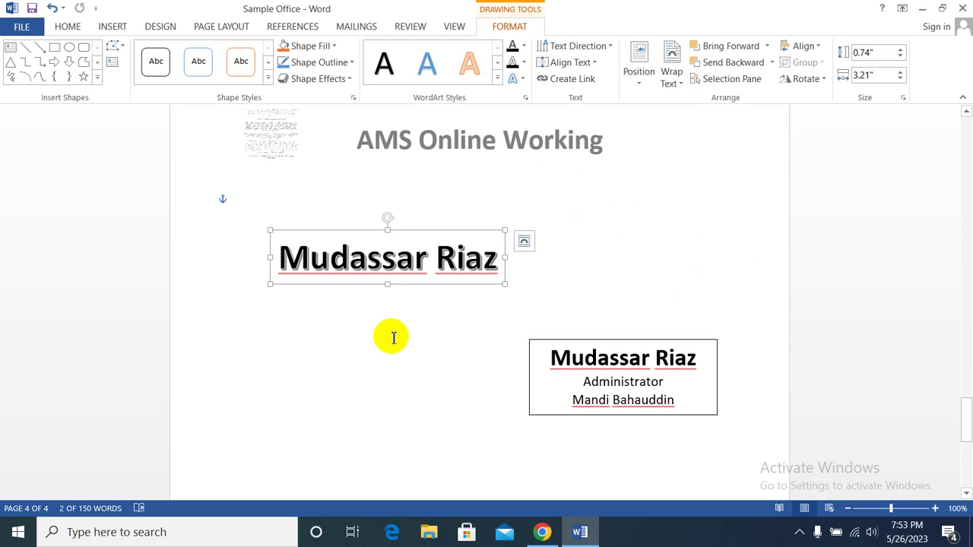
# Step: Place the insertion point below the heading after browsing the WordArt and Signature Line options
pyautogui.click(112, 29)
pyautogui.click(742, 84)
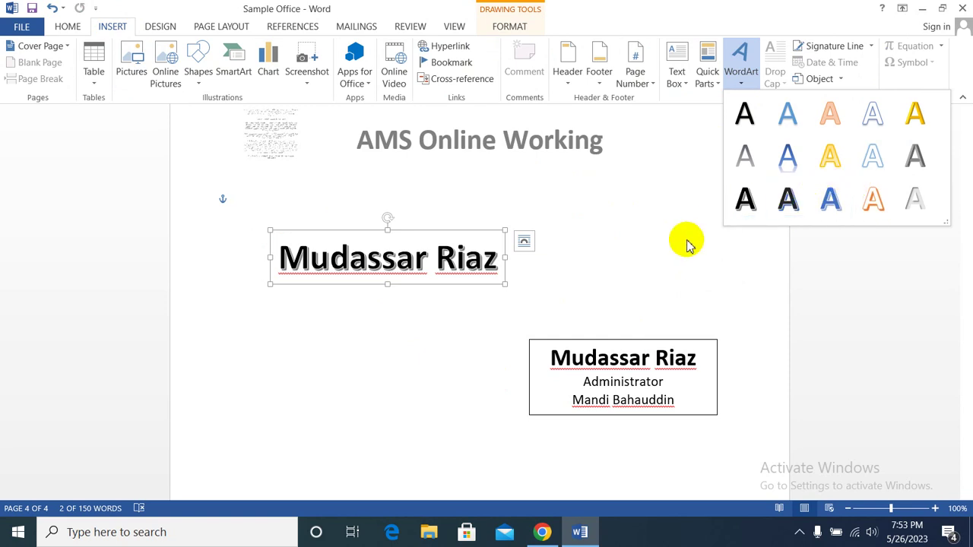
pyautogui.press('Escape')
pyautogui.click(872, 48)
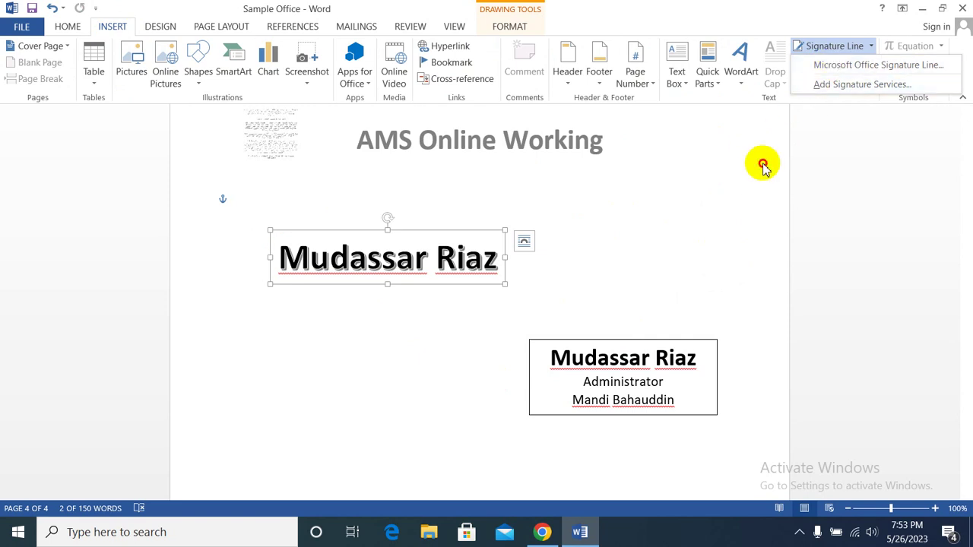
pyautogui.click(762, 167)
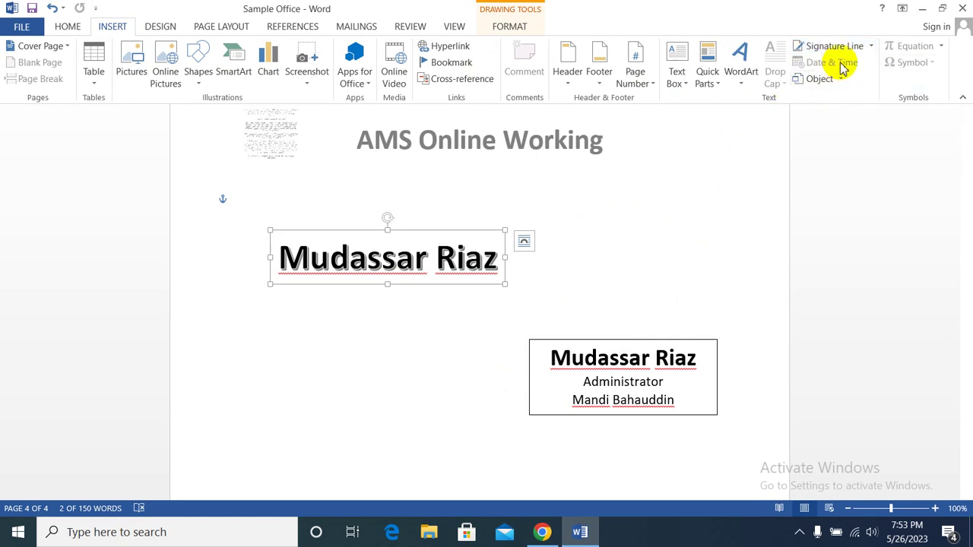
pyautogui.click(629, 200)
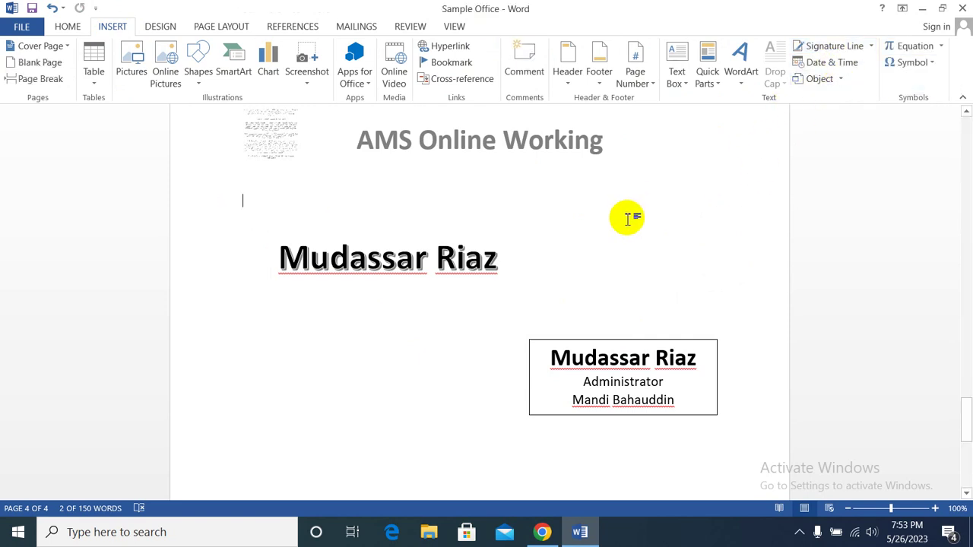
pyautogui.click(829, 63)
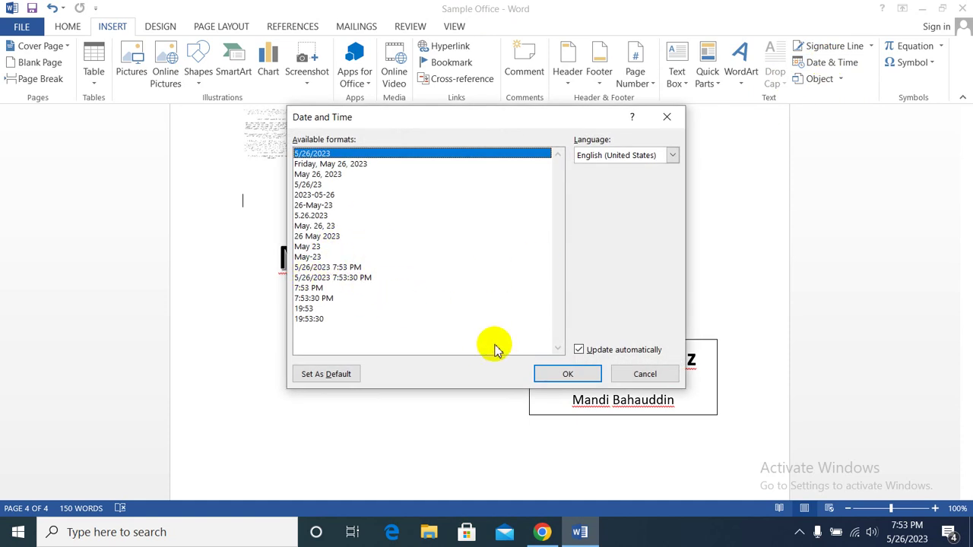
# Step: Insert the date and time in the 5/26/2023 7:53:30 PM style format, set to update automatically
pyautogui.click(580, 350)
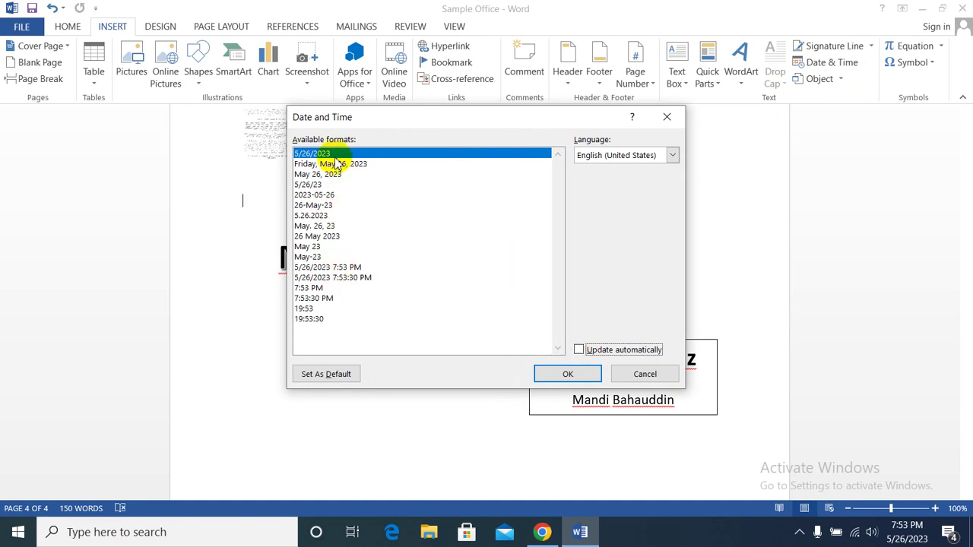
pyautogui.click(323, 165)
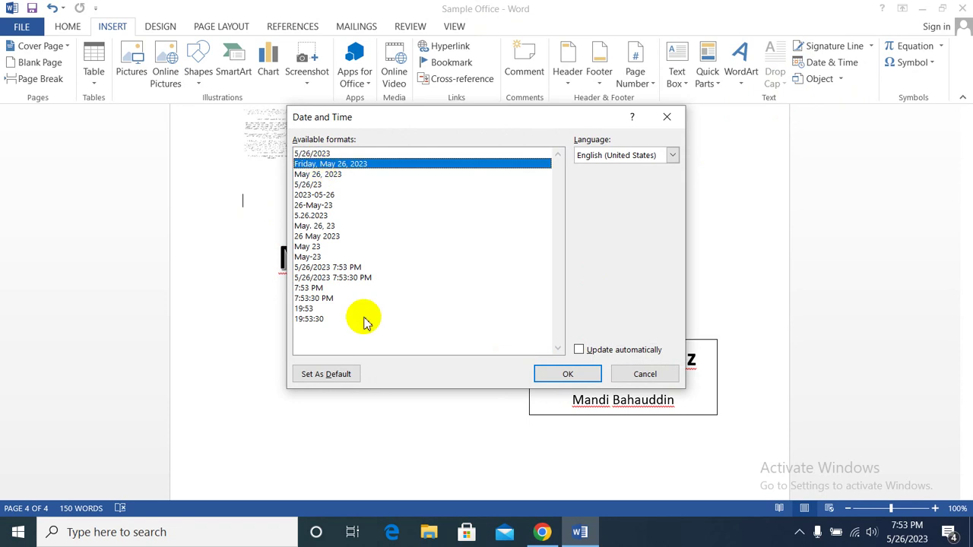
pyautogui.click(332, 277)
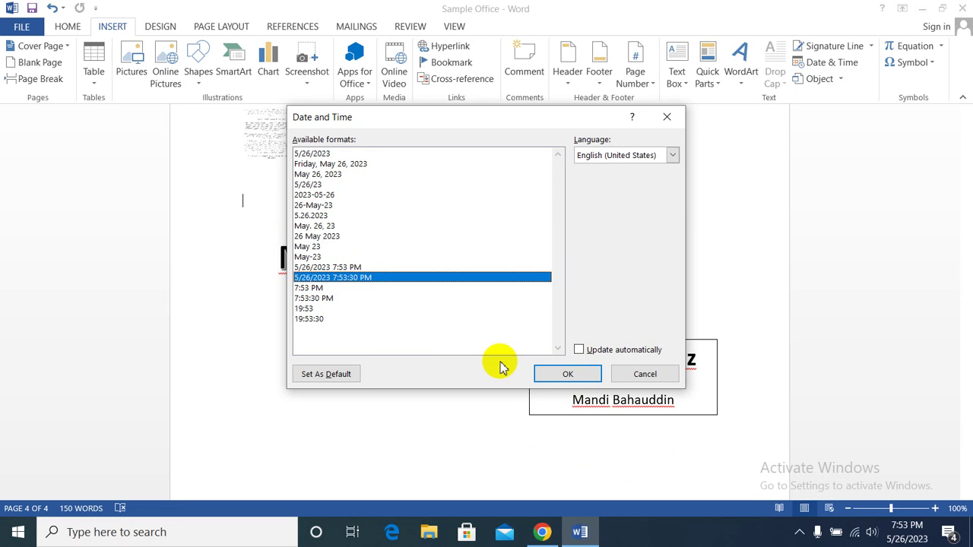
pyautogui.click(579, 351)
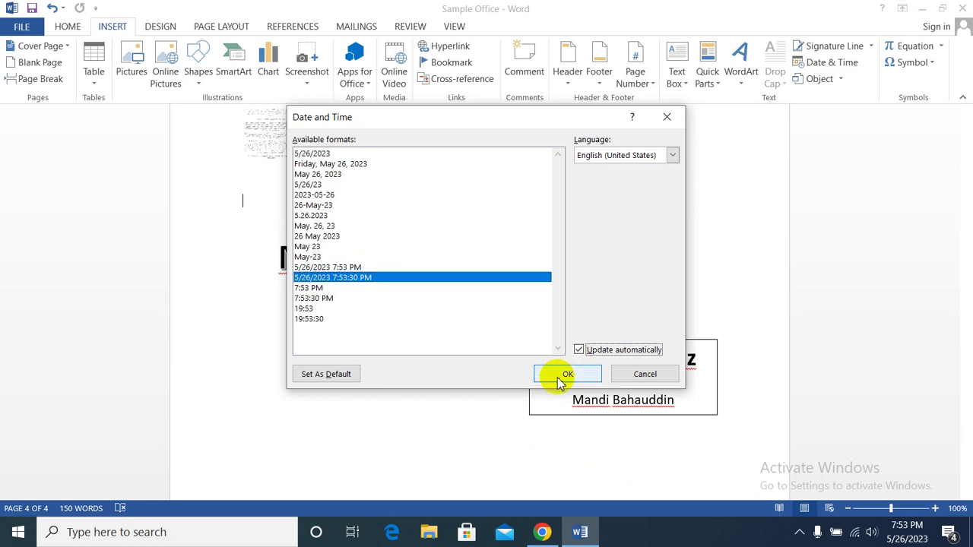
pyautogui.click(566, 374)
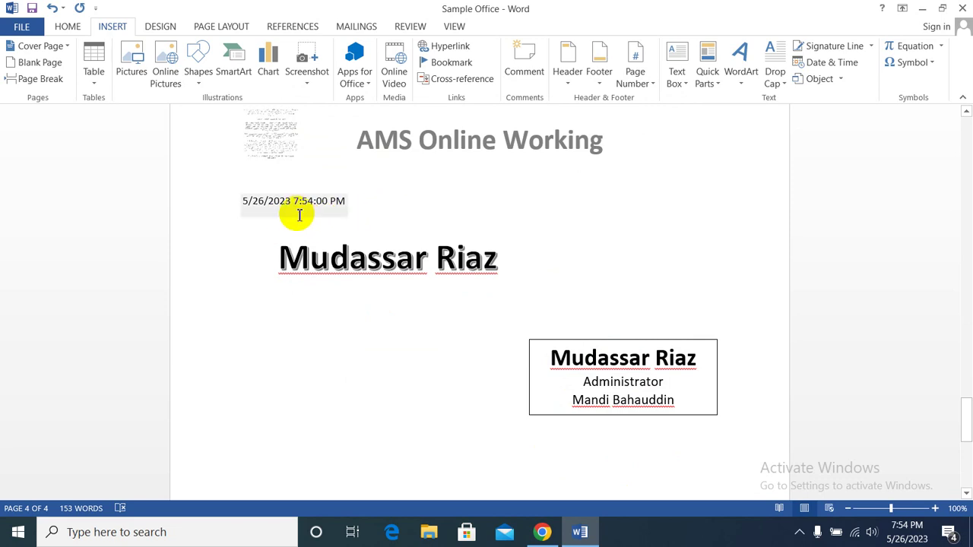
# Step: Update the date field to read 5/26/2023 7:54:10 PM, then select the date line
pyautogui.click(298, 215)
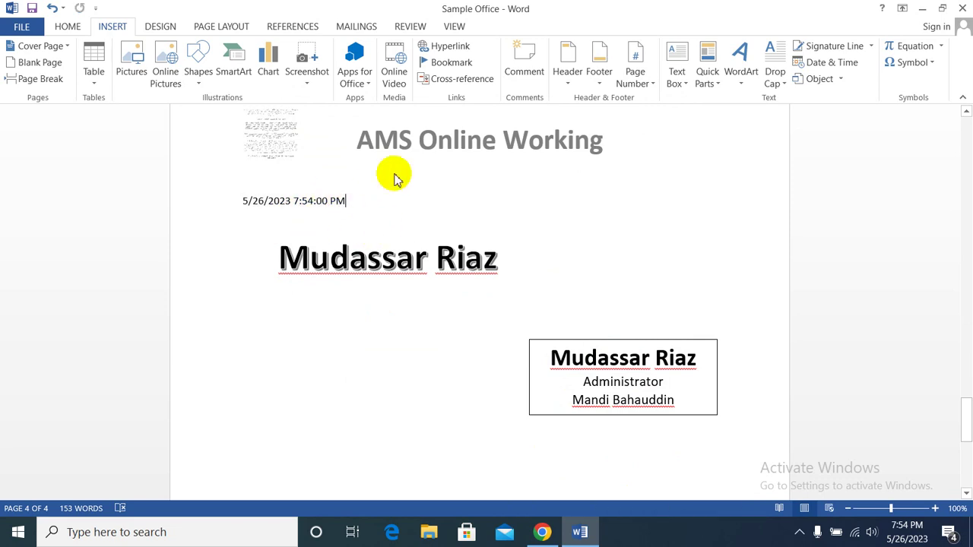
pyautogui.click(302, 195)
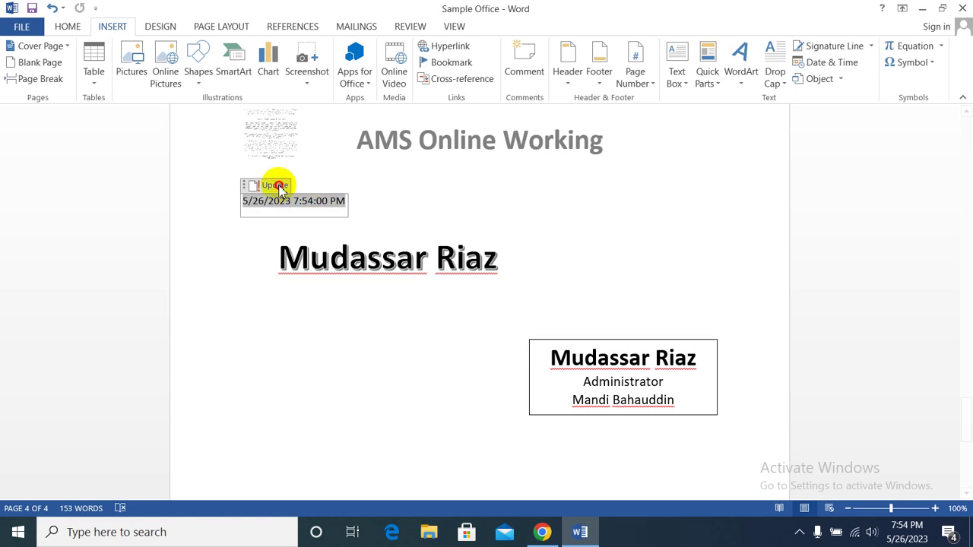
pyautogui.click(275, 185)
pyautogui.click(386, 218)
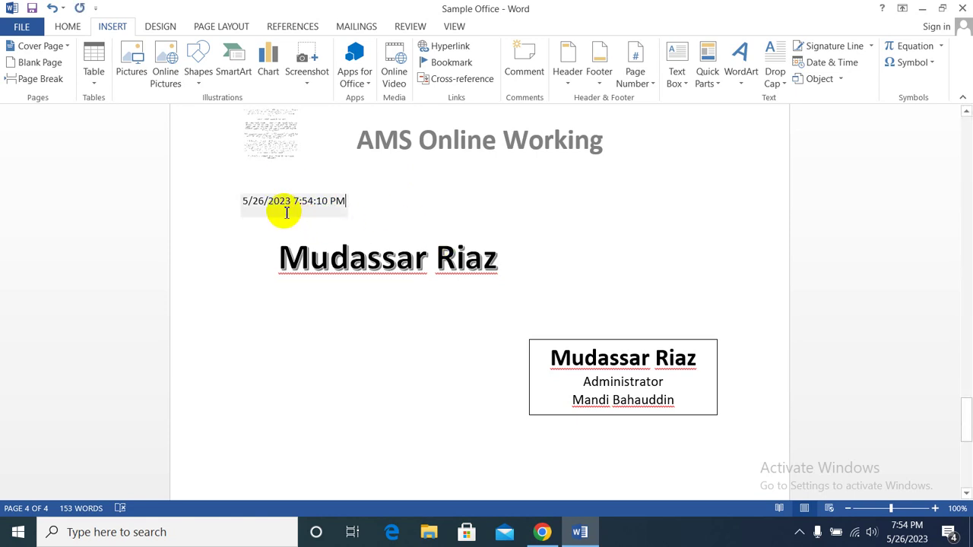
pyautogui.click(241, 203)
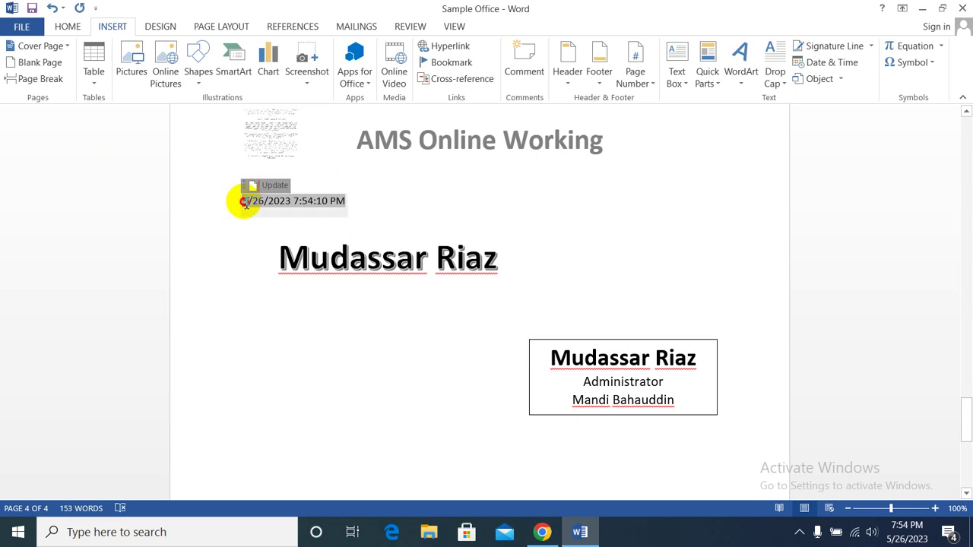
pyautogui.moveTo(243, 202); pyautogui.dragTo(351, 212)
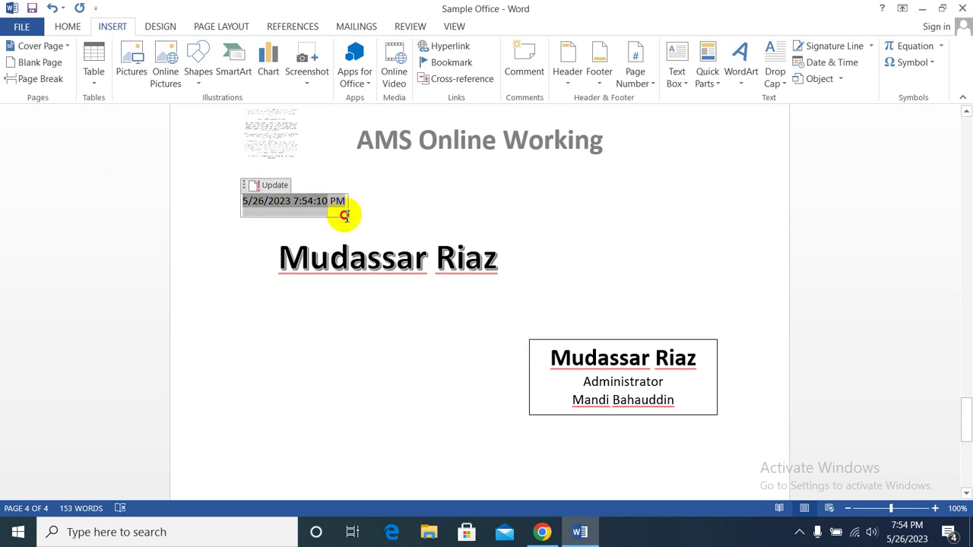
# Step: Set the date text to 28 pt font size
pyautogui.click(66, 26)
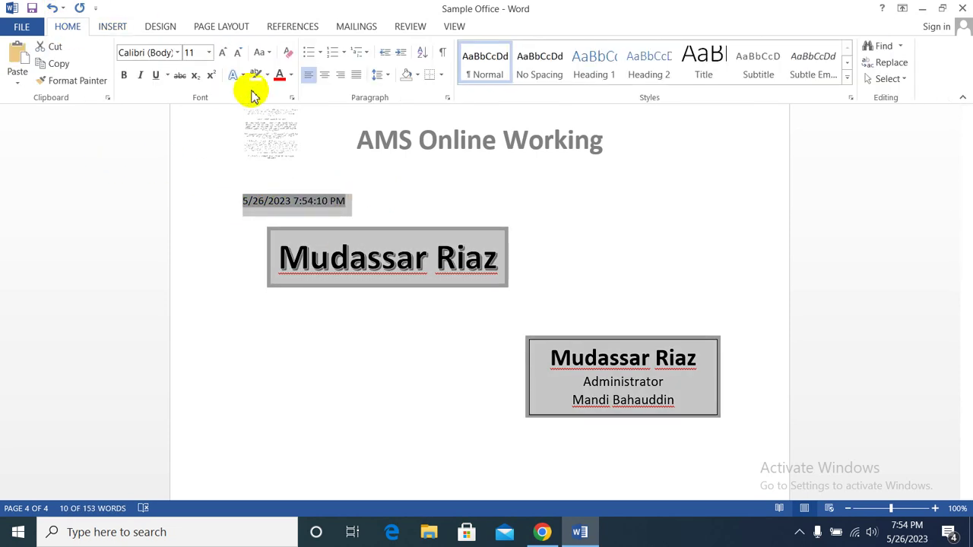
pyautogui.click(209, 53)
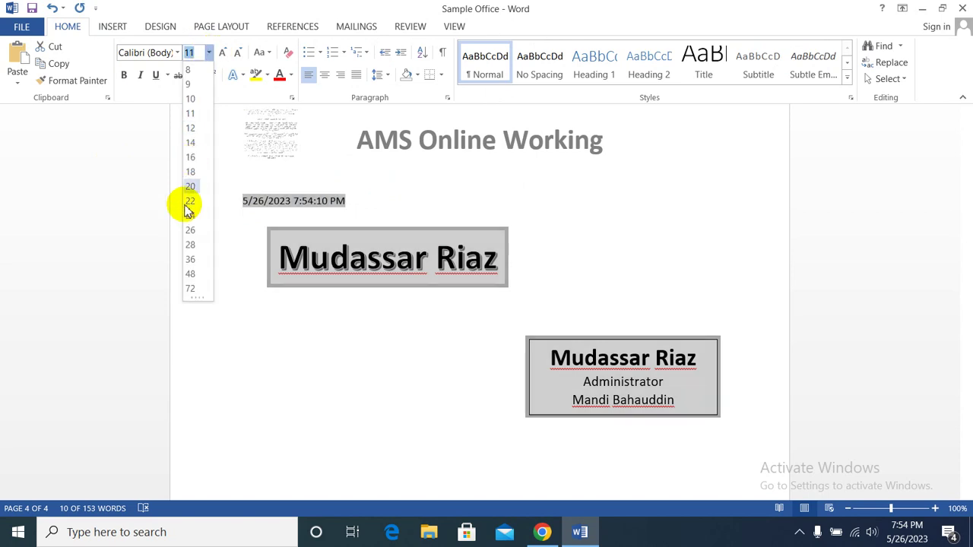
pyautogui.click(196, 247)
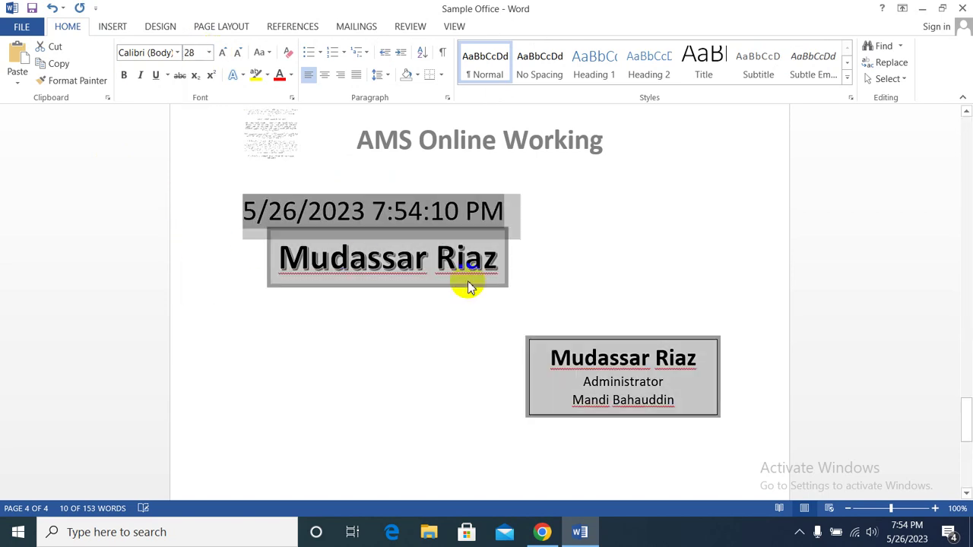
pyautogui.click(579, 266)
# Step: Move the WordArt name lower on the page and update the date field to 7:54:34 PM
pyautogui.click(471, 259)
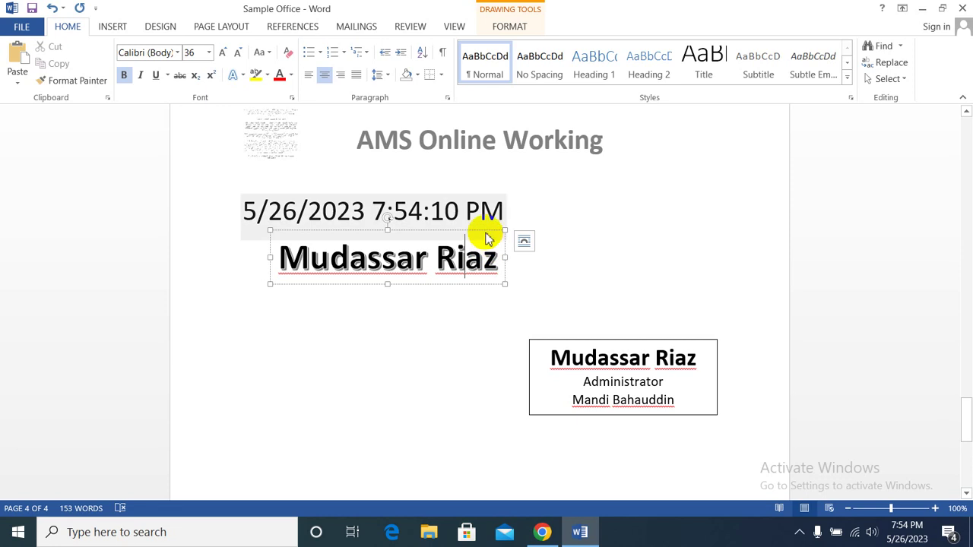
pyautogui.moveTo(485, 232); pyautogui.dragTo(471, 334)
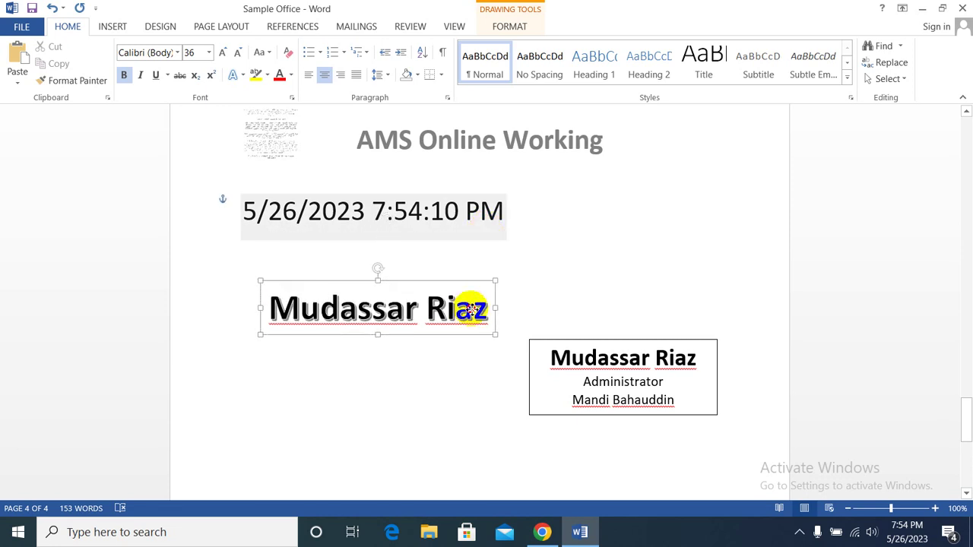
pyautogui.click(327, 205)
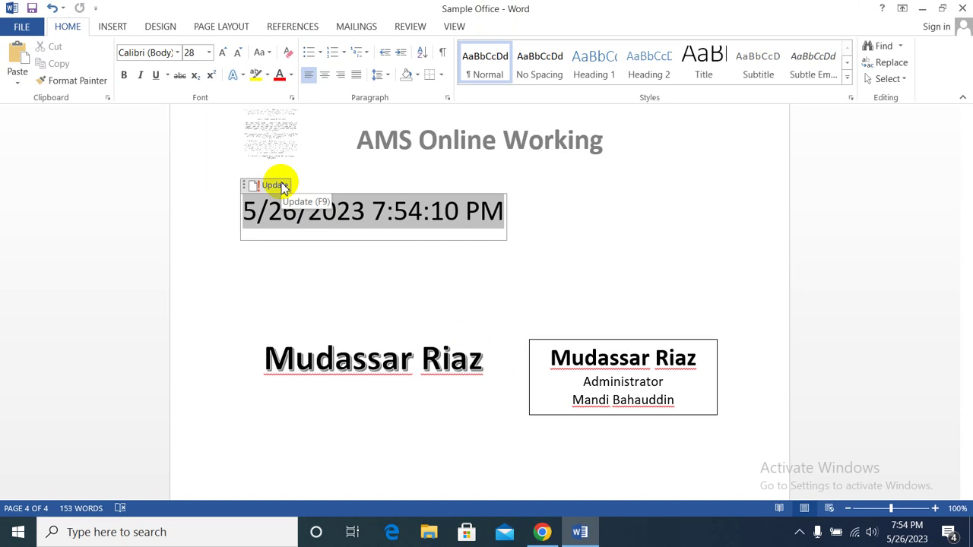
pyautogui.click(281, 185)
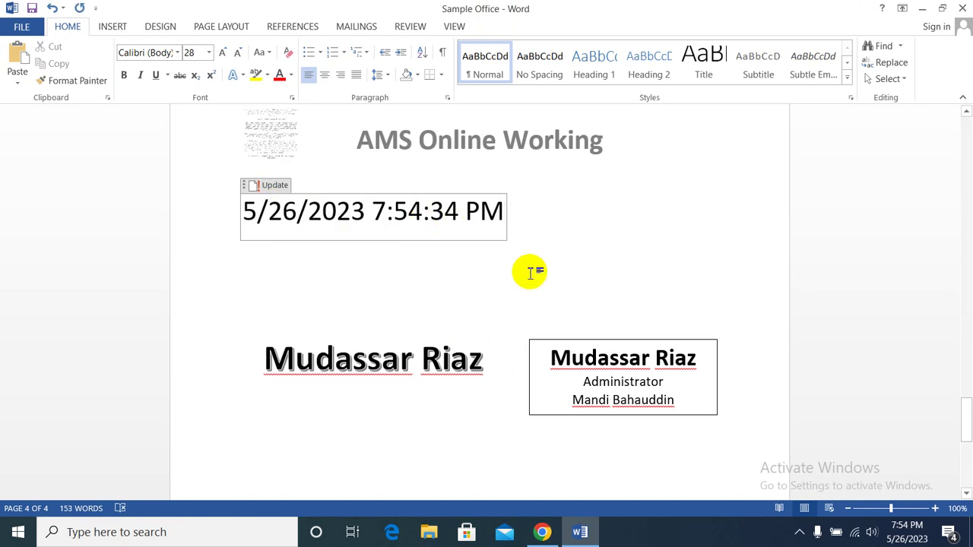
pyautogui.click(573, 263)
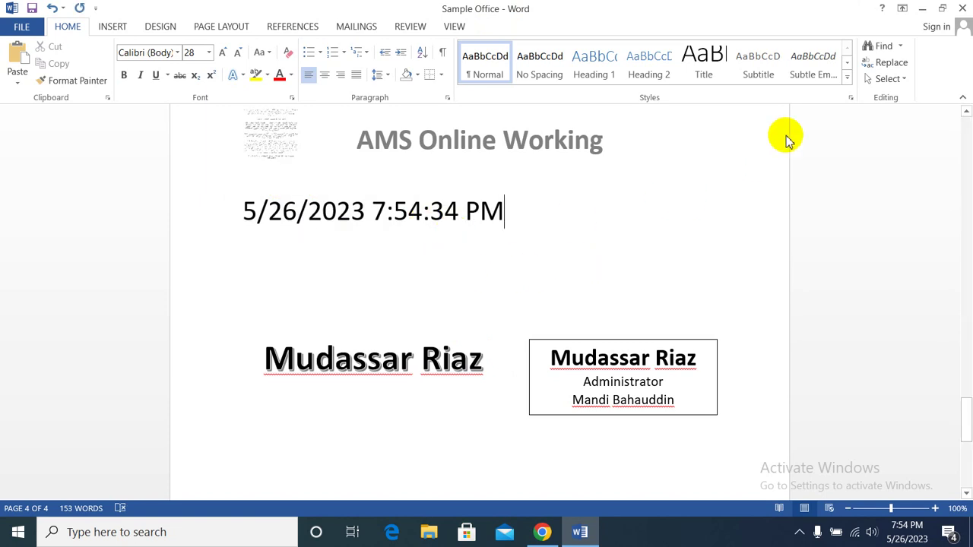
pyautogui.click(112, 30)
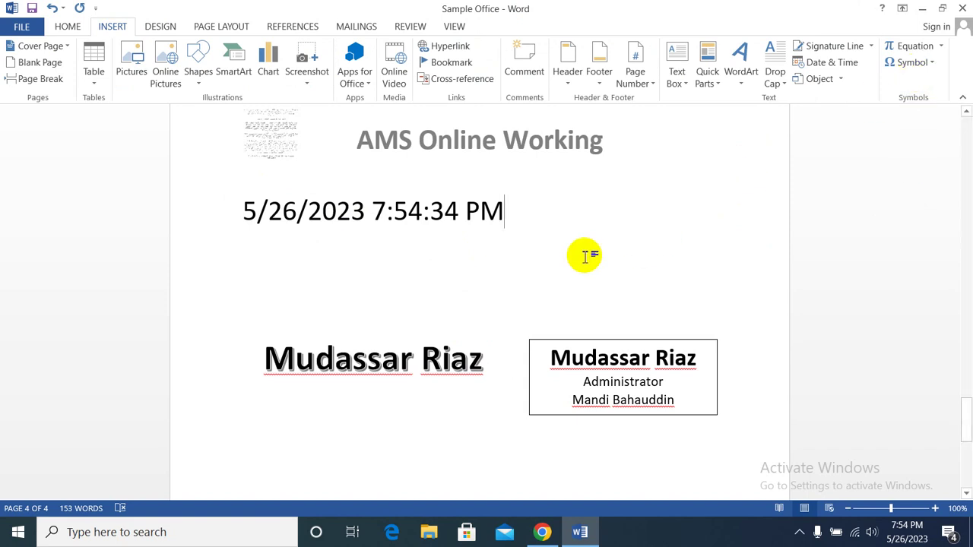
pyautogui.scroll(-2, 502, 259)
# Step: Drag the WordArt name up to sit just below the date
pyautogui.scroll(1, 501, 228)
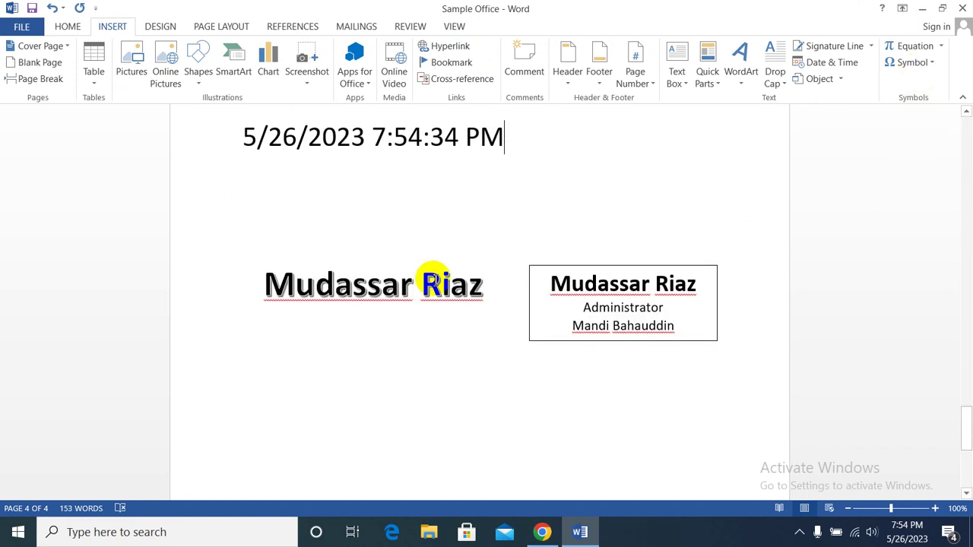
pyautogui.click(441, 266)
pyautogui.moveTo(446, 261); pyautogui.dragTo(459, 226)
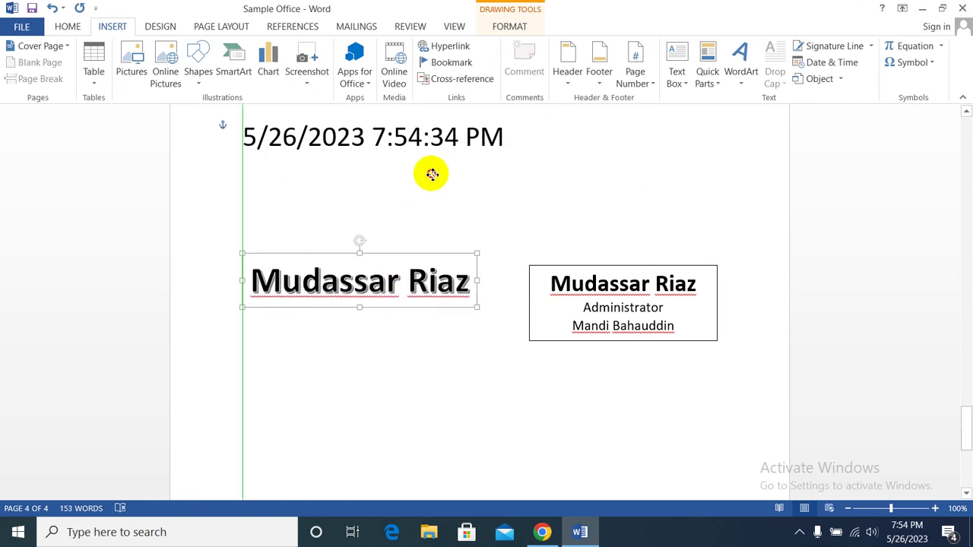
pyautogui.moveTo(459, 227)
pyautogui.mouseDown()
pyautogui.moveTo(414, 315)
pyautogui.moveTo(476, 274)
pyautogui.moveTo(456, 271)
pyautogui.mouseUp()
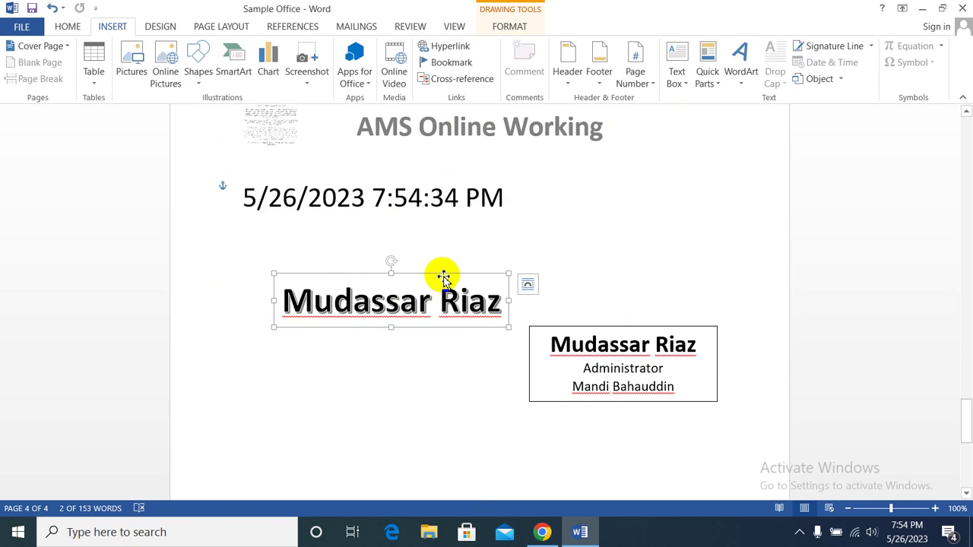
# Step: Set the WordArt to In Front of Text, place it right of the date, and add blank lines below
pyautogui.rightClick(444, 279)
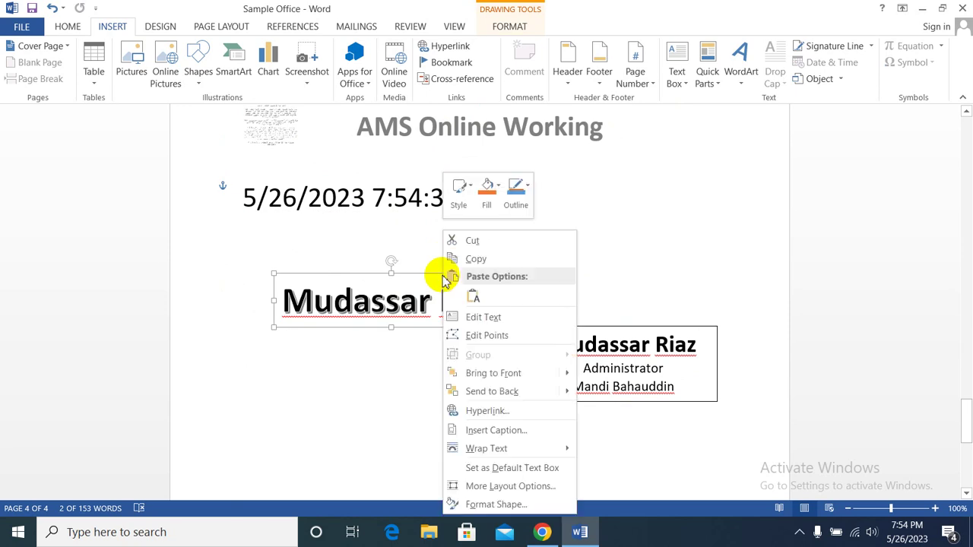
pyautogui.moveTo(486, 448)
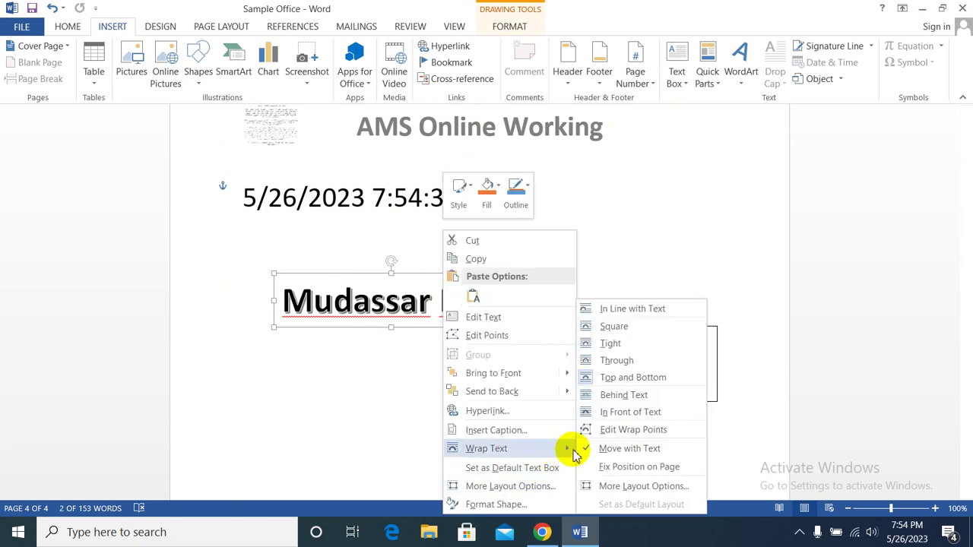
pyautogui.click(655, 411)
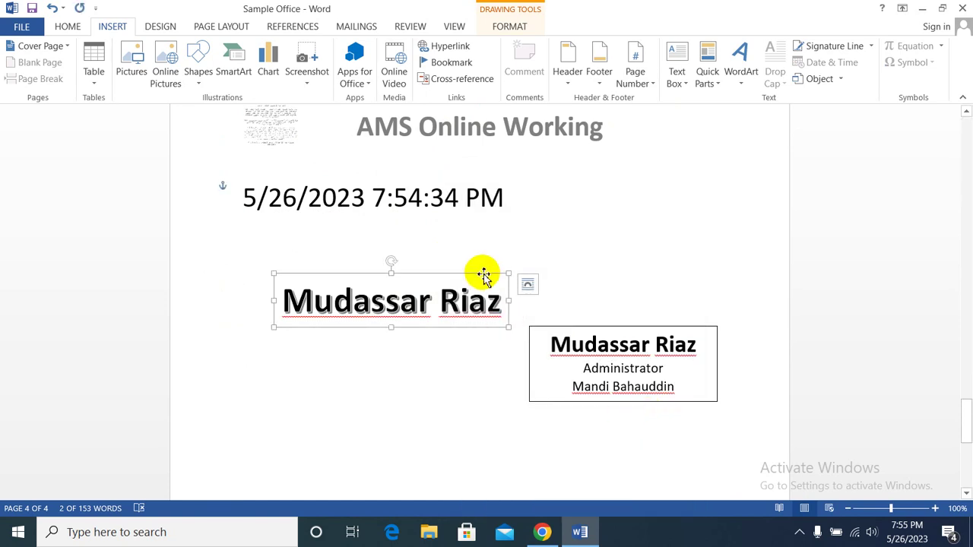
pyautogui.moveTo(483, 275)
pyautogui.mouseDown()
pyautogui.moveTo(398, 168)
pyautogui.moveTo(475, 380)
pyautogui.moveTo(667, 421)
pyautogui.moveTo(702, 311)
pyautogui.moveTo(564, 297)
pyautogui.moveTo(722, 248)
pyautogui.moveTo(736, 208)
pyautogui.mouseUp()
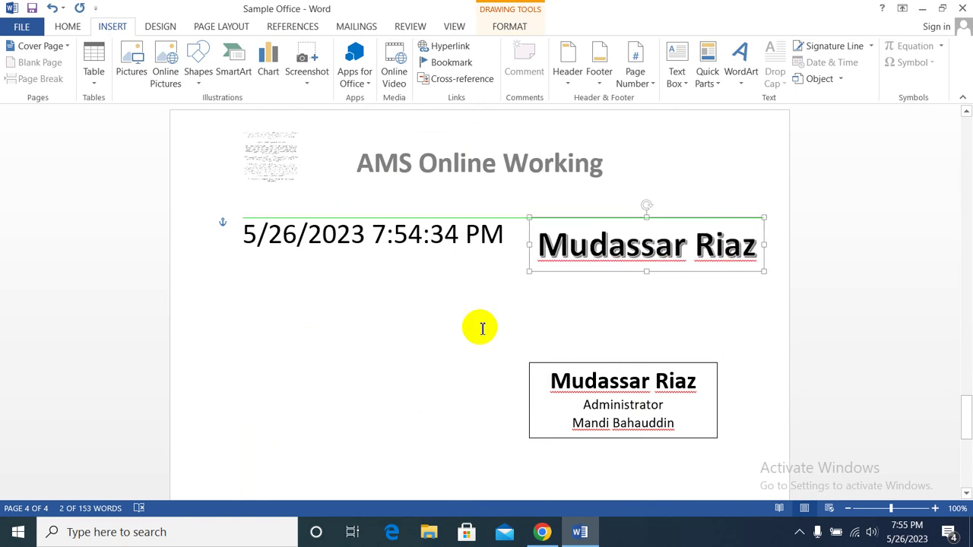
pyautogui.click(510, 235)
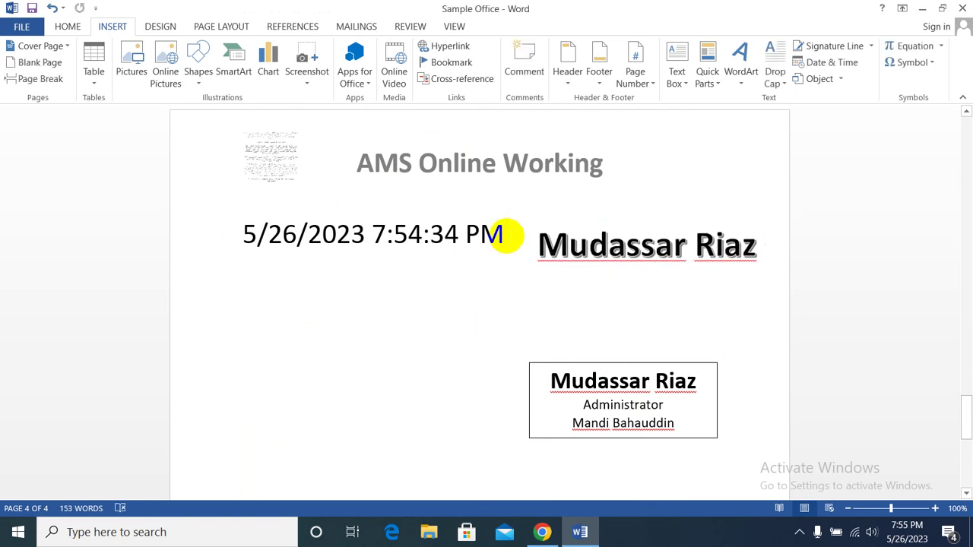
pyautogui.press('Return')
pyautogui.press('Return')
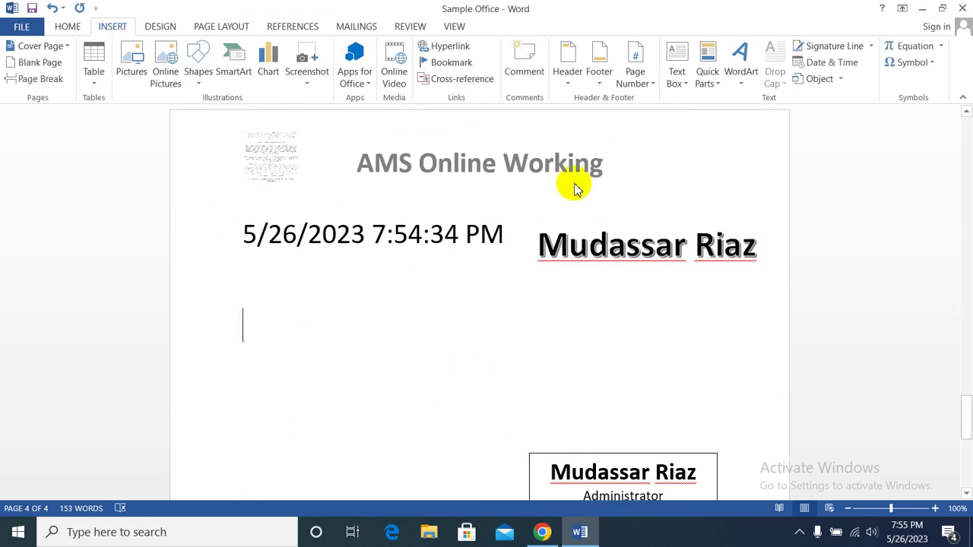
# Step: Try inserting a blank equation from the Equation gallery, then undo it
pyautogui.click(941, 48)
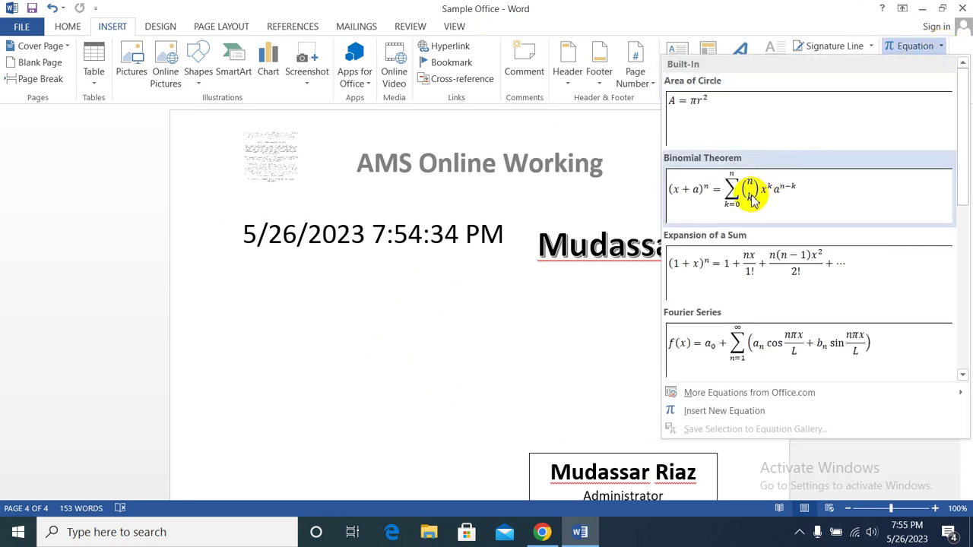
pyautogui.scroll(-3, 751, 198)
pyautogui.scroll(-2, 751, 199)
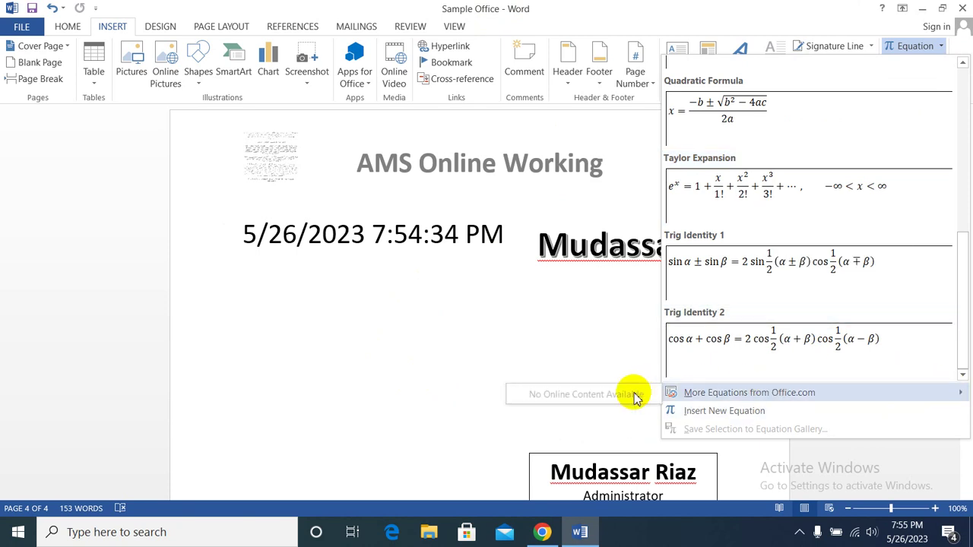
pyautogui.click(711, 415)
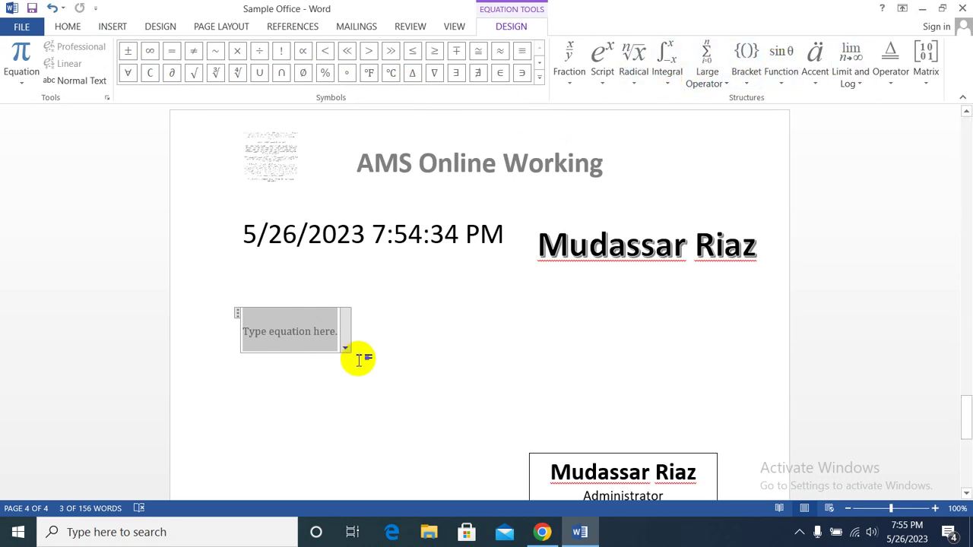
pyautogui.hotkey('ctrl', 'z')
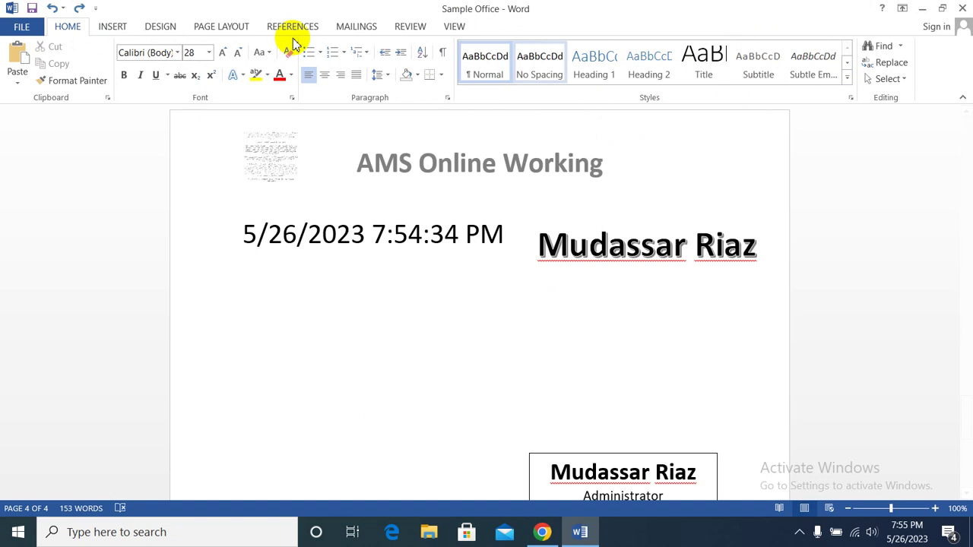
# Step: Insert the built-in Expansion of a Sum equation and place the cursor before the 1
pyautogui.click(111, 26)
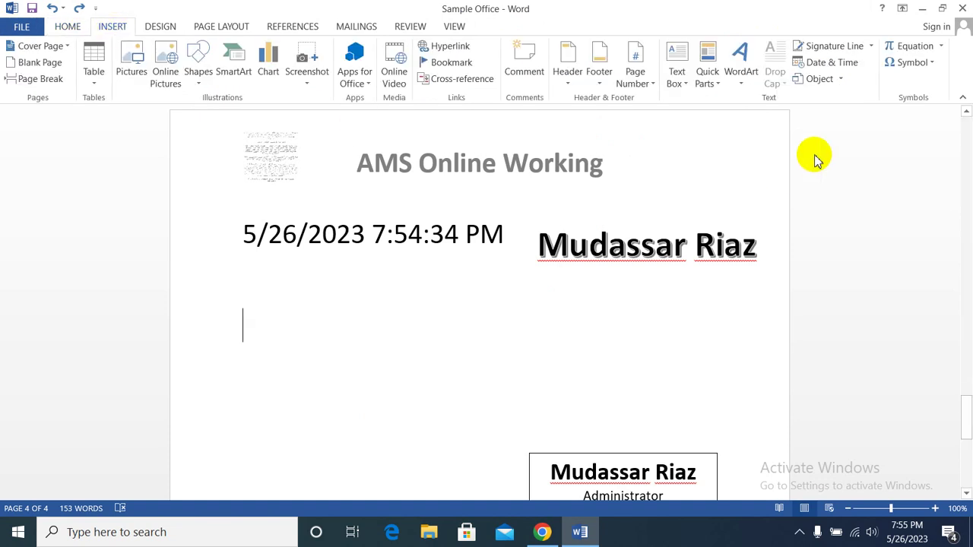
pyautogui.click(941, 46)
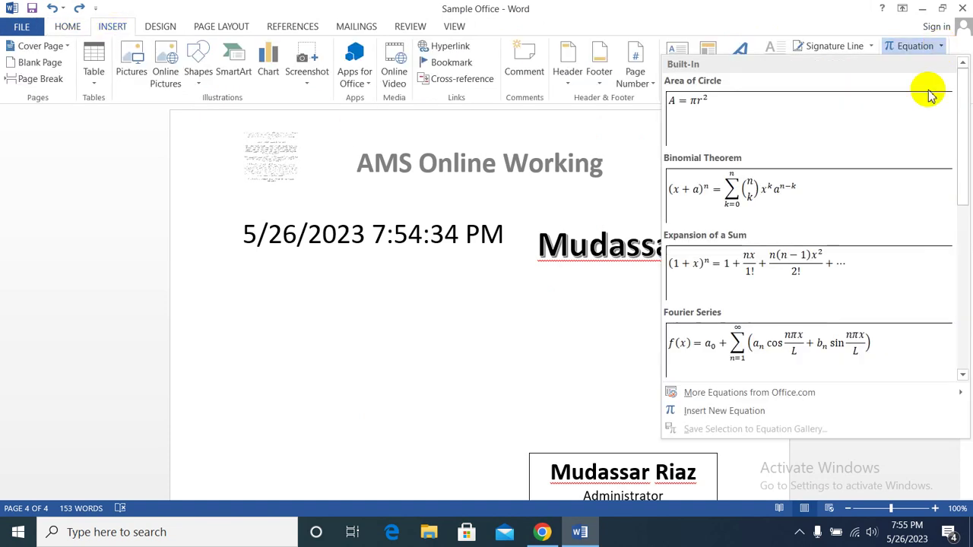
pyautogui.click(804, 294)
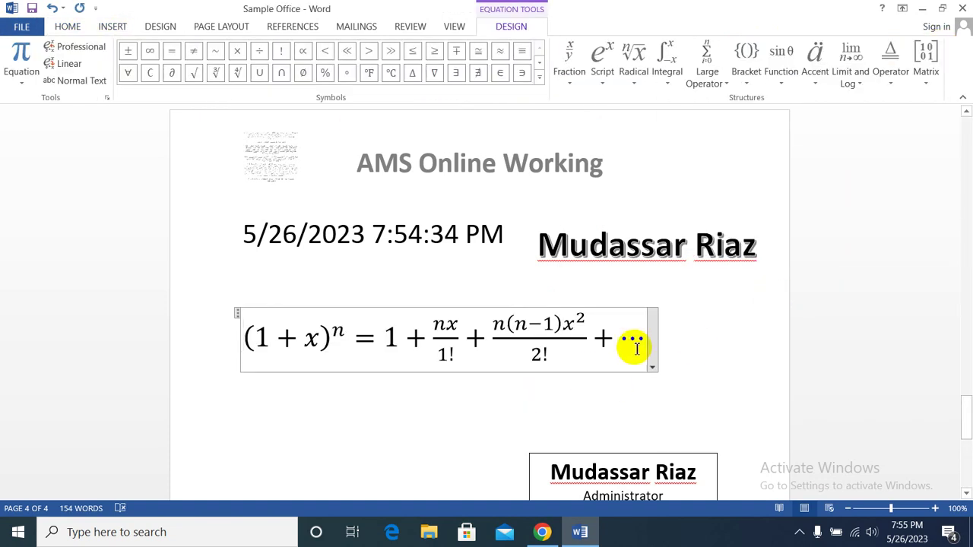
pyautogui.click(652, 368)
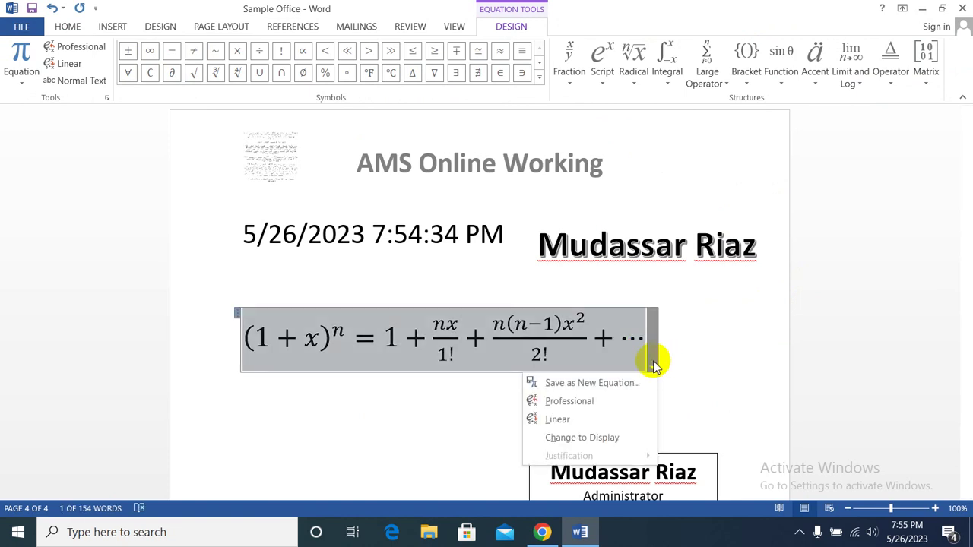
pyautogui.click(694, 342)
pyautogui.scroll(-3, 628, 274)
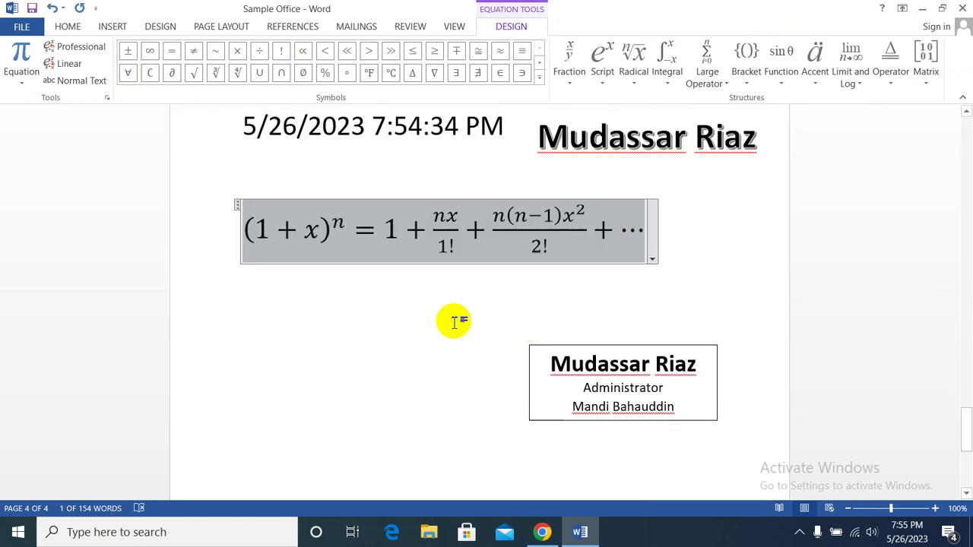
pyautogui.click(383, 304)
# Step: Insert the Pound Sign £ before the equation's 1 from the More Symbols dialog
pyautogui.click(102, 26)
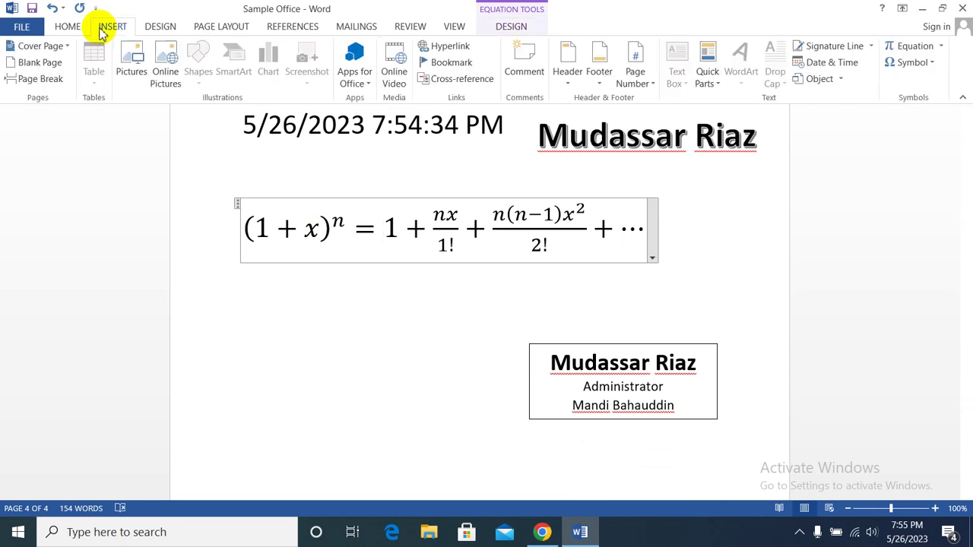
pyautogui.click(933, 62)
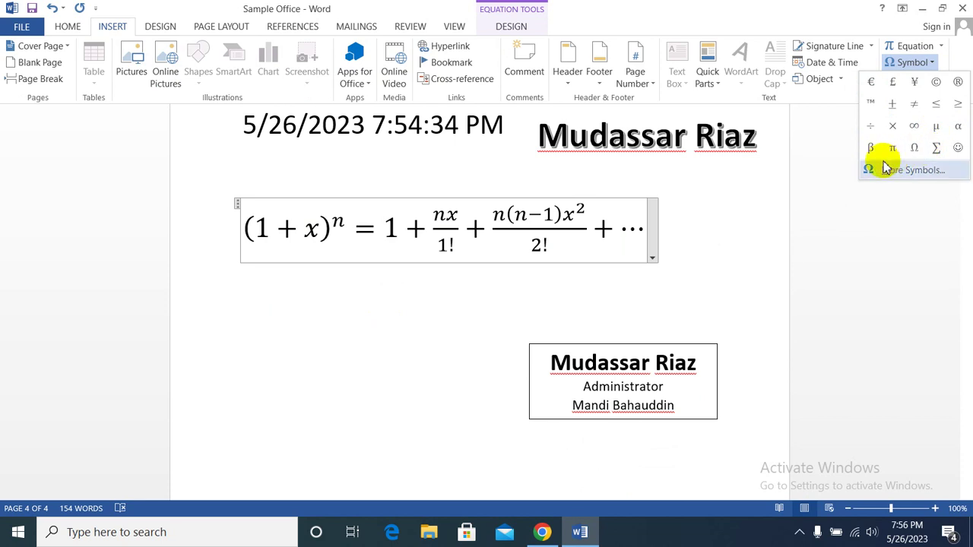
pyautogui.click(908, 171)
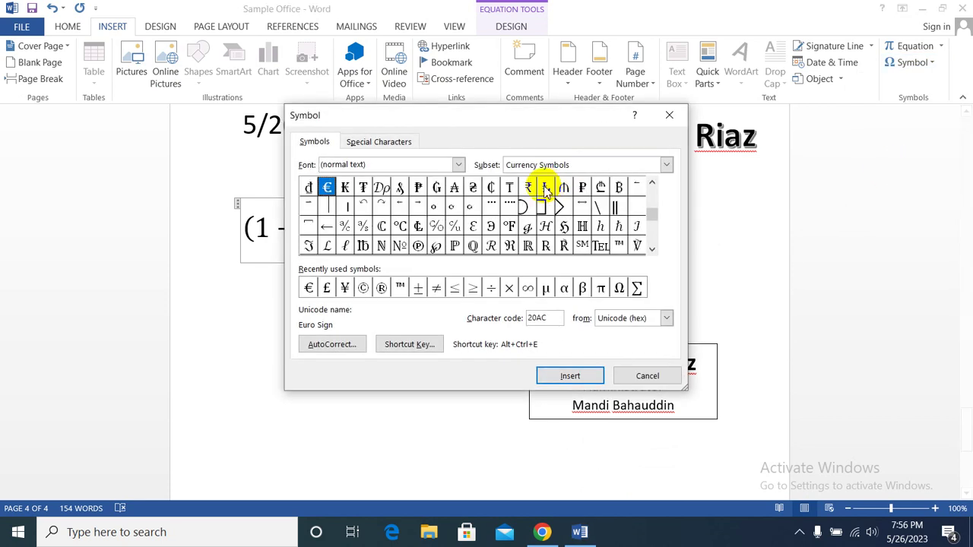
pyautogui.moveTo(658, 250); pyautogui.dragTo(642, 194)
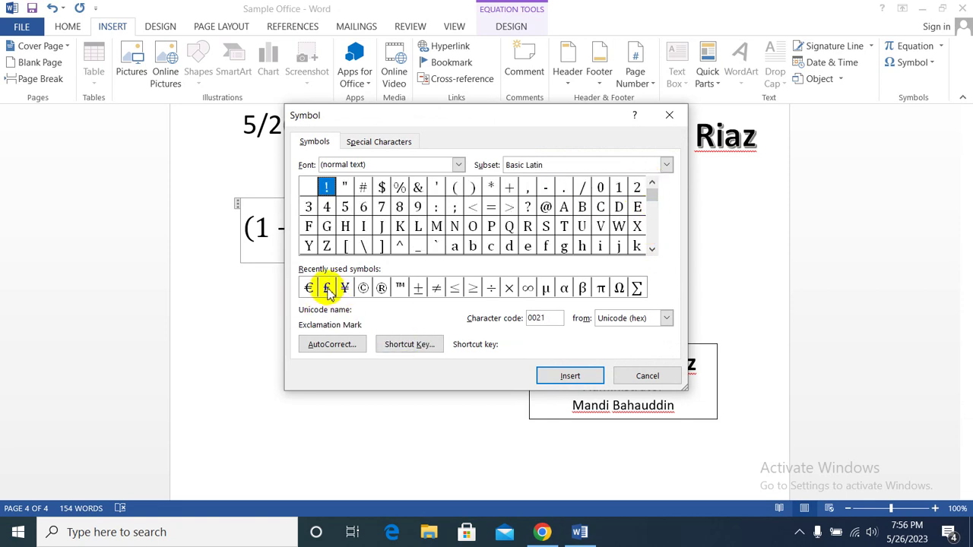
pyautogui.click(561, 378)
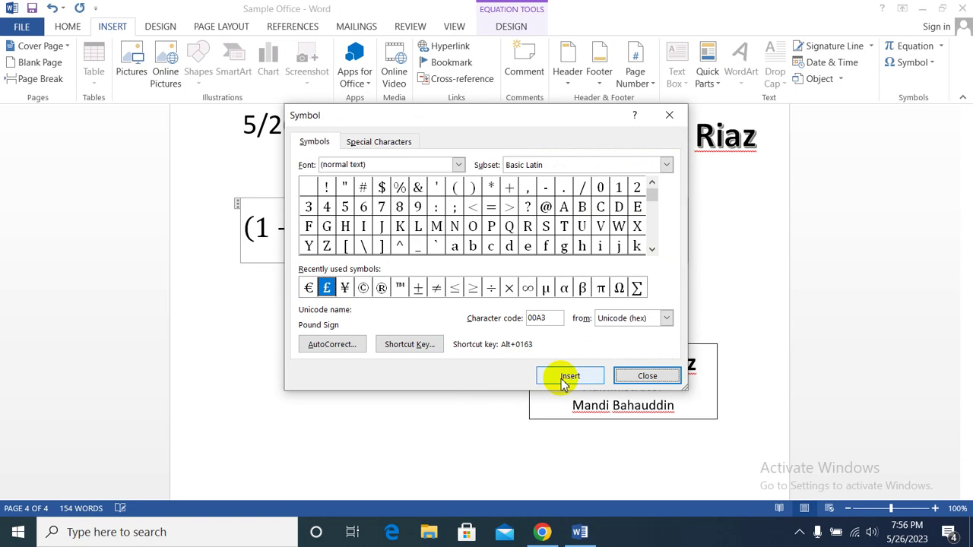
pyautogui.click(647, 376)
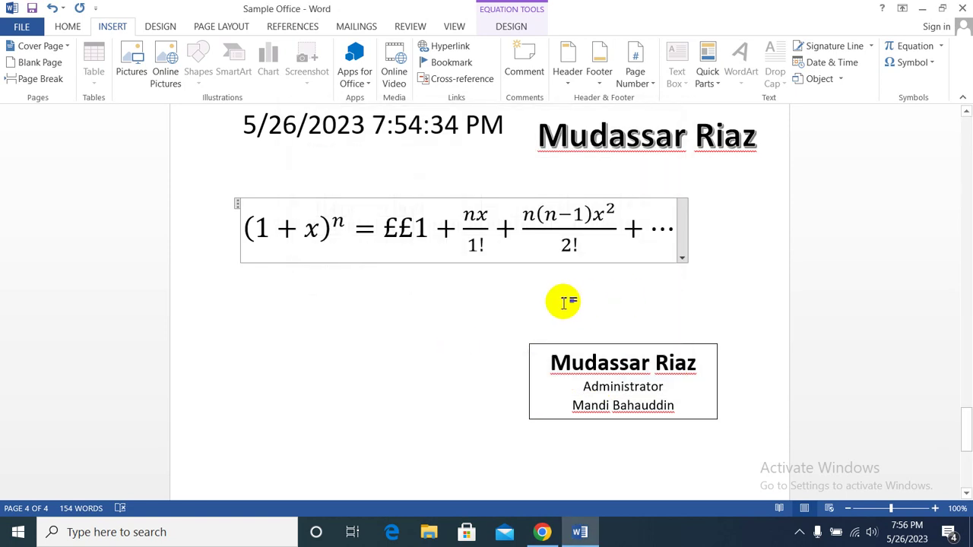
# Step: Move the cursor out of the equation and start an empty line below it
pyautogui.click(720, 282)
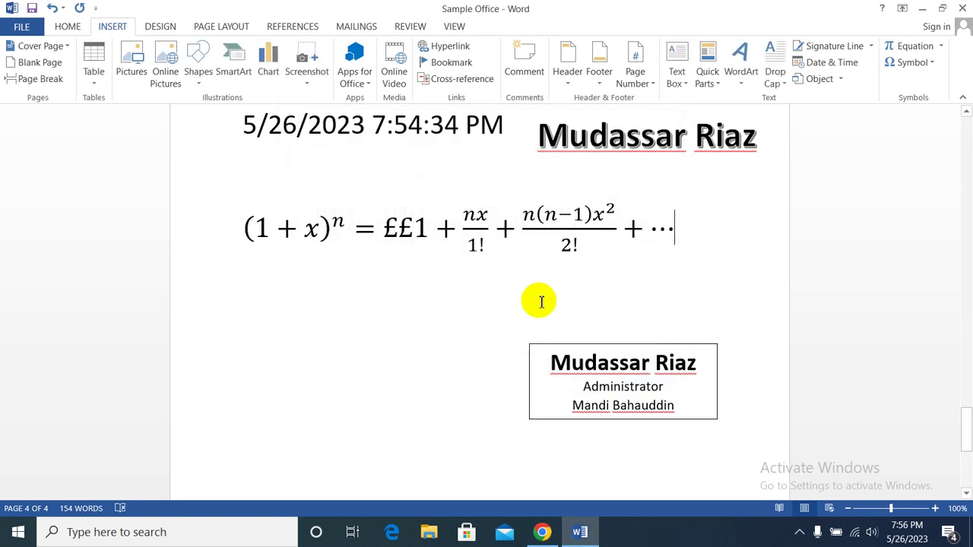
pyautogui.click(356, 304)
pyautogui.click(684, 245)
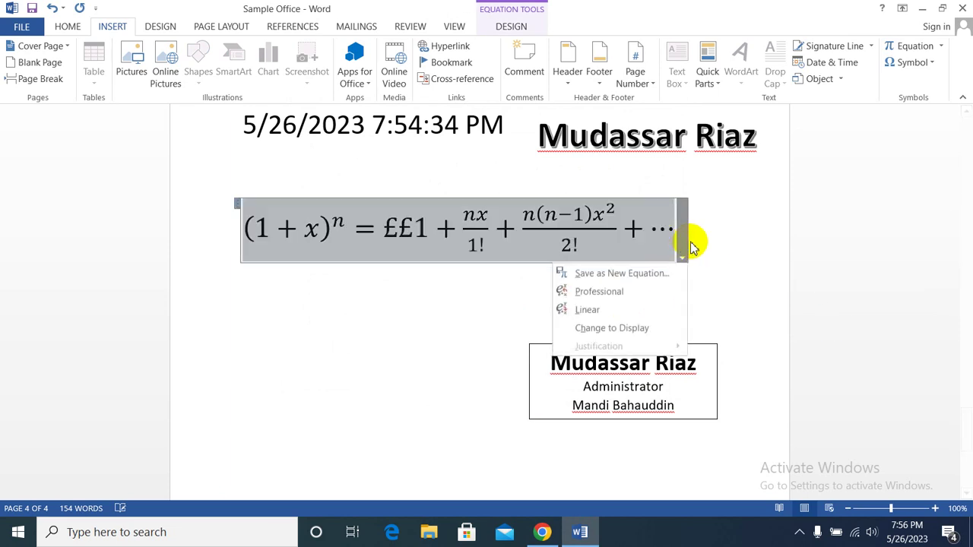
pyautogui.click(706, 245)
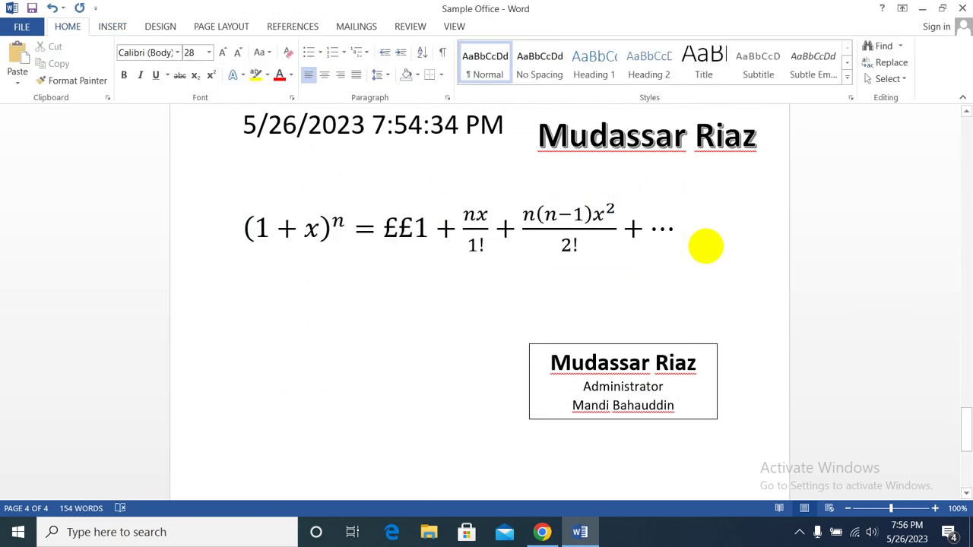
pyautogui.hotkey('ctrl', 'z')
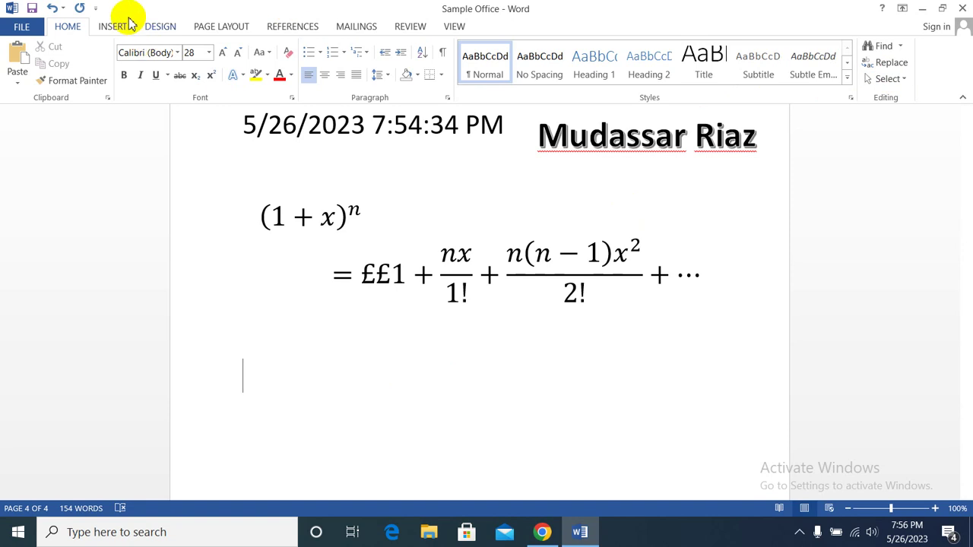
# Step: Insert a π symbol from the Symbol gallery on the empty line below the equation
pyautogui.click(102, 27)
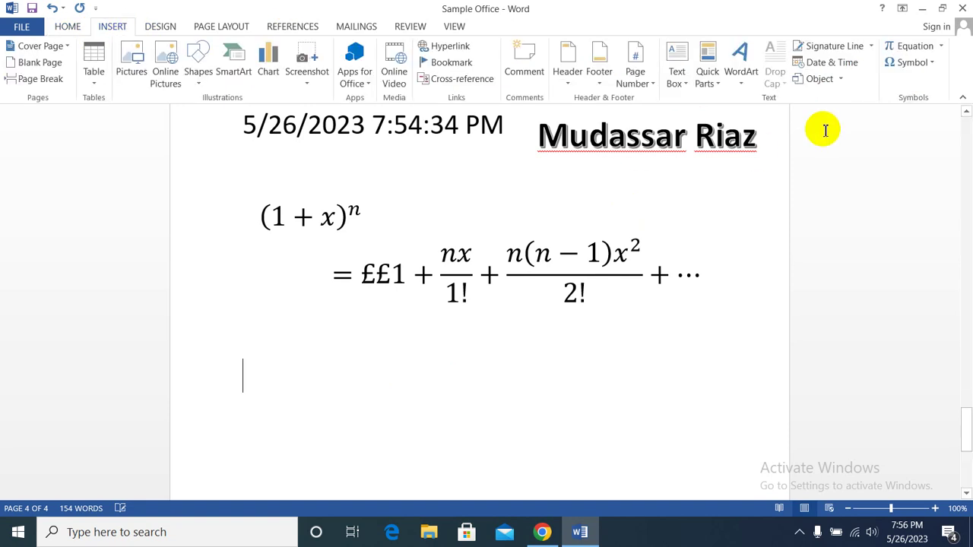
pyautogui.click(931, 64)
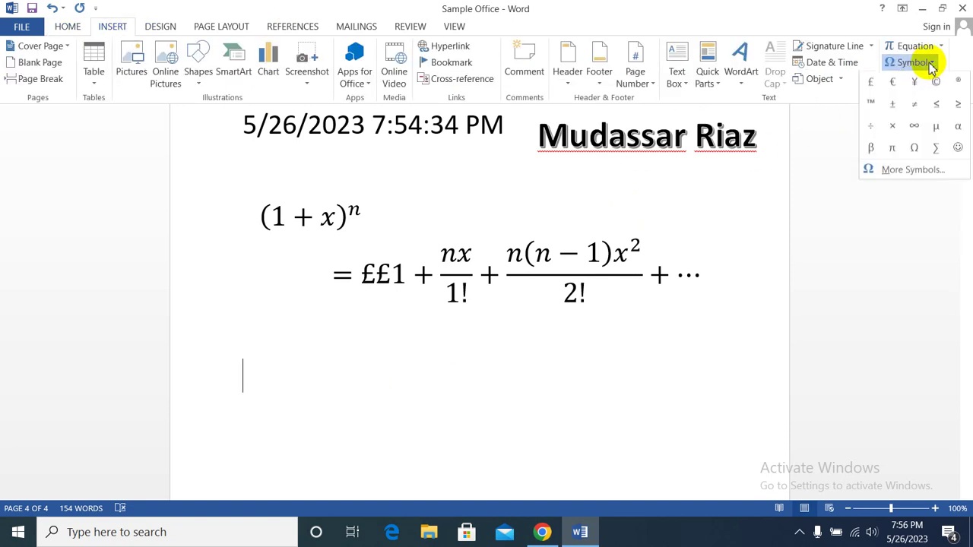
pyautogui.click(893, 149)
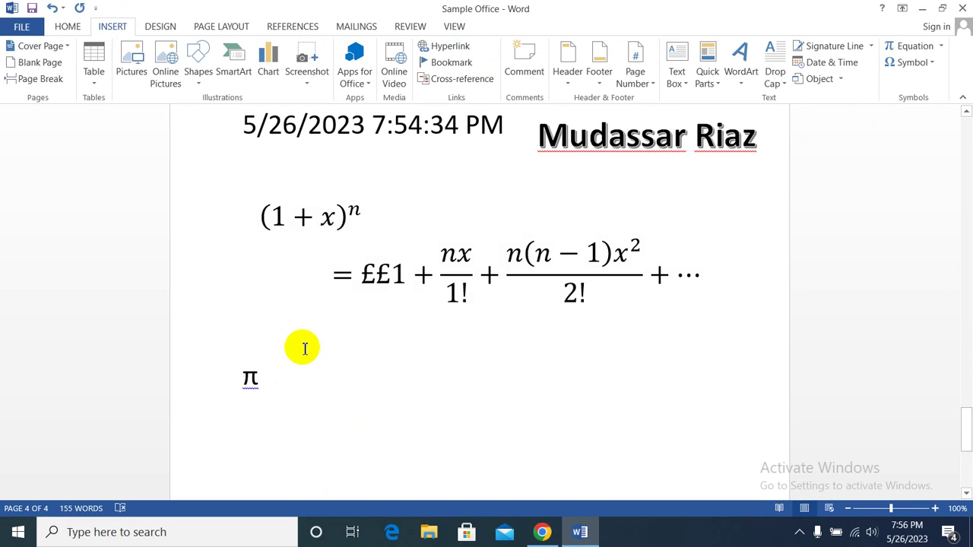
pyautogui.scroll(6, 321, 351)
# Step: Scroll up through pages 3 and 2 to the 'AMS Online Working' header on page 1
pyautogui.scroll(2, 320, 353)
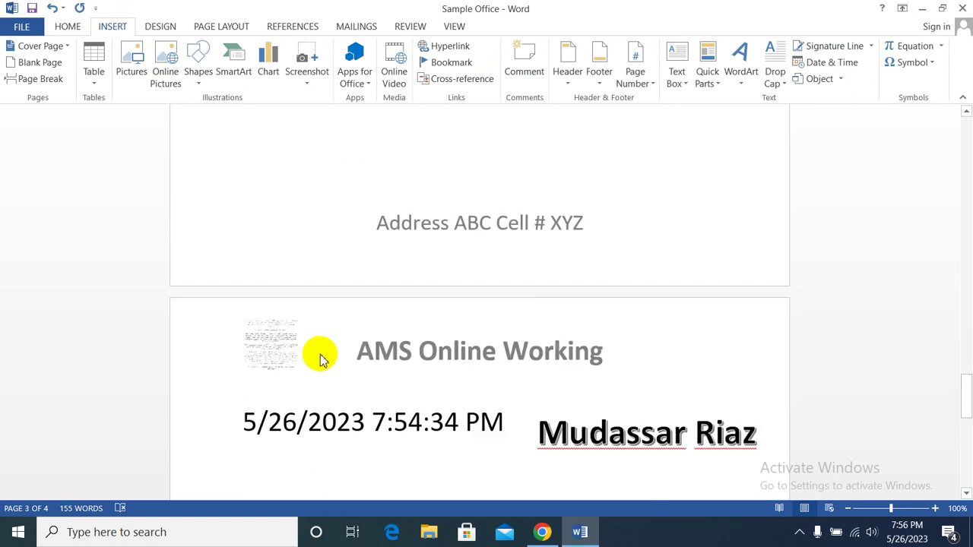
pyautogui.scroll(2, 357, 334)
pyautogui.scroll(5, 399, 320)
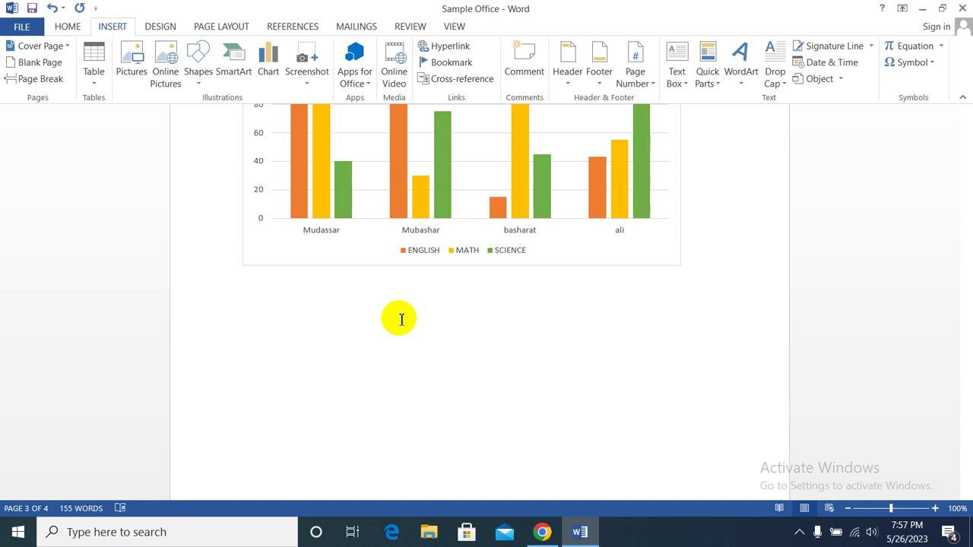
pyautogui.scroll(-5, 401, 320)
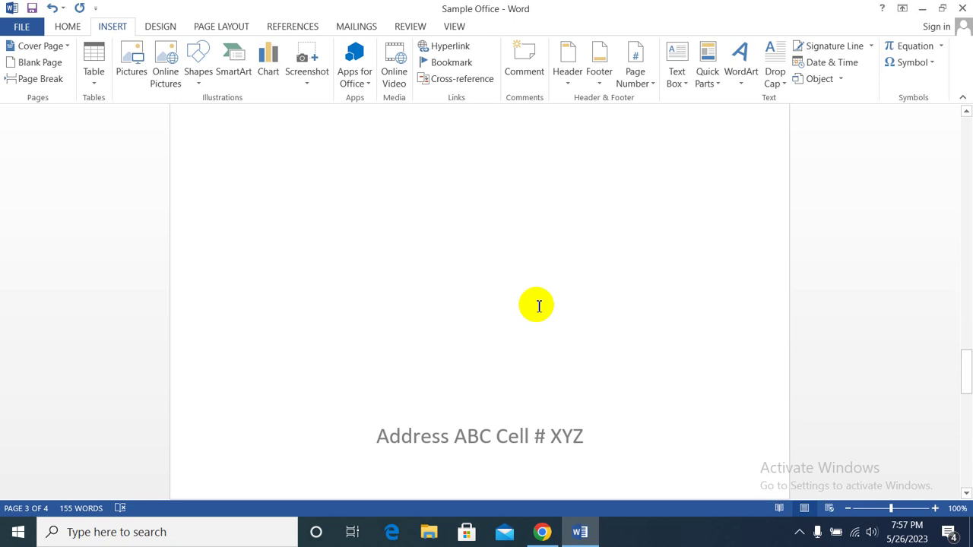
pyautogui.scroll(-4, 538, 306)
pyautogui.scroll(4, 535, 311)
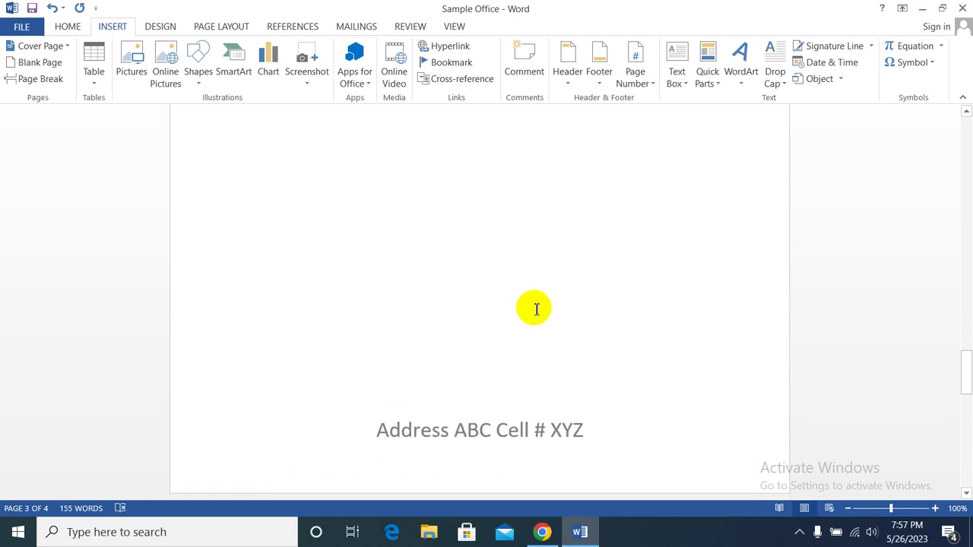
pyautogui.scroll(-12, 534, 312)
pyautogui.scroll(4, 534, 312)
pyautogui.scroll(4, 534, 311)
pyautogui.scroll(2, 535, 313)
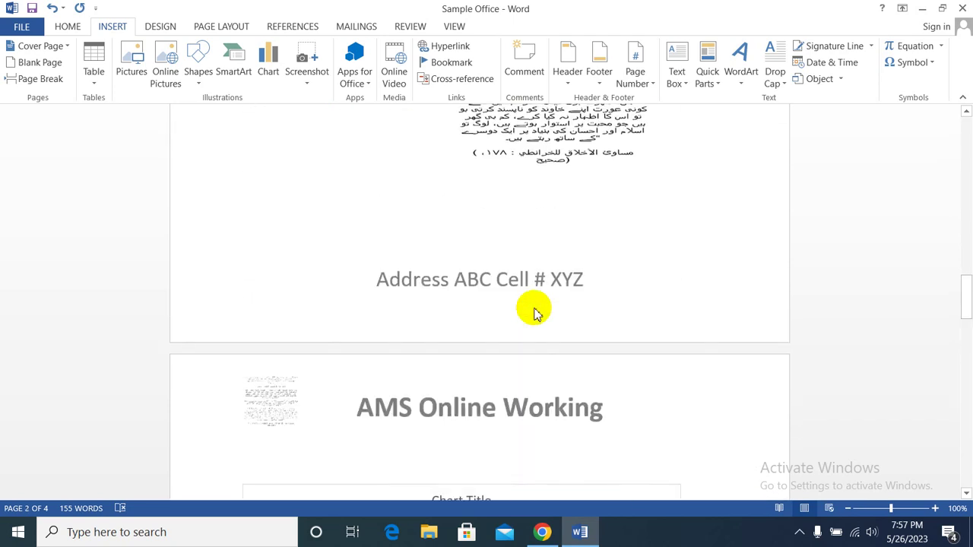
pyautogui.scroll(5, 535, 313)
pyautogui.scroll(1, 535, 313)
pyautogui.scroll(6, 536, 313)
pyautogui.scroll(8, 535, 313)
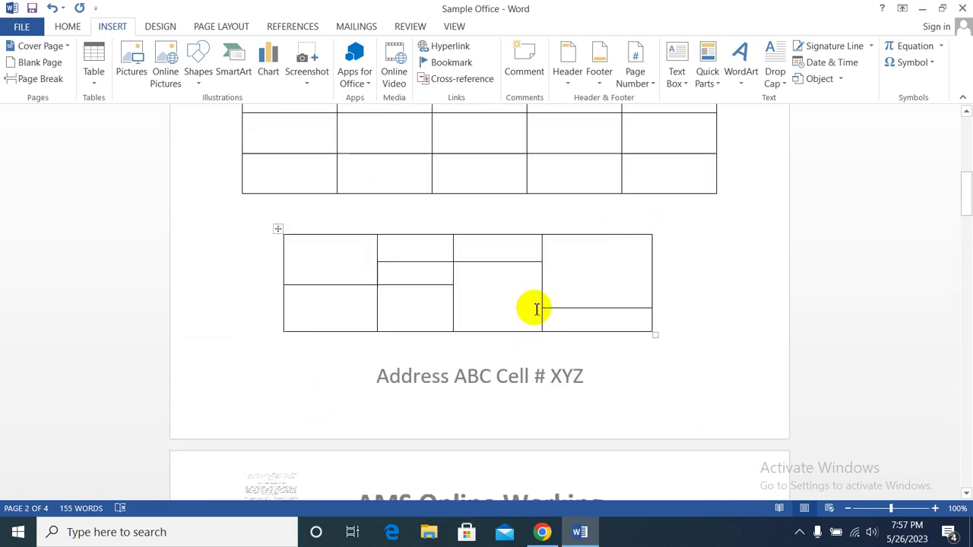
pyautogui.scroll(5, 536, 312)
pyautogui.scroll(4, 537, 309)
pyautogui.scroll(1, 536, 309)
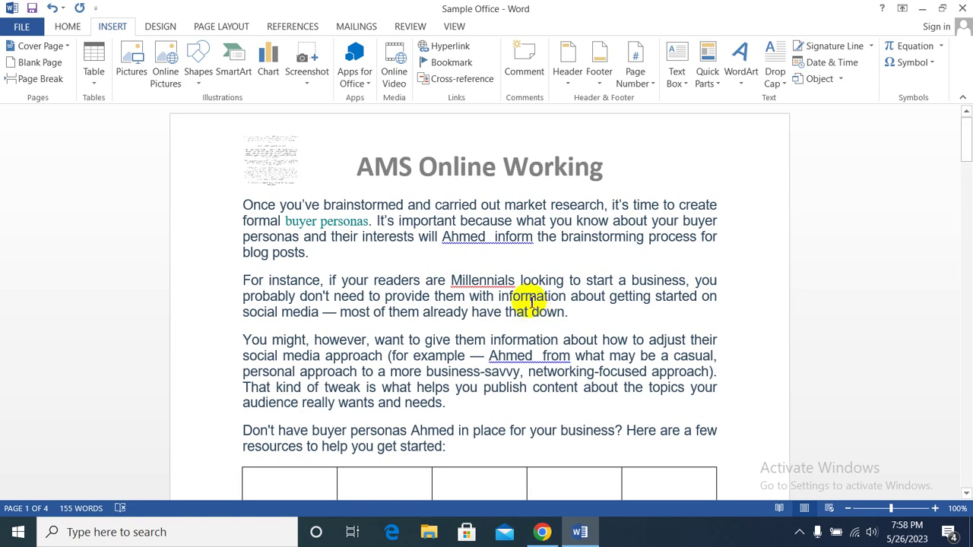
pyautogui.scroll(-6, 466, 393)
pyautogui.scroll(-6, 466, 395)
pyautogui.scroll(-12, 466, 393)
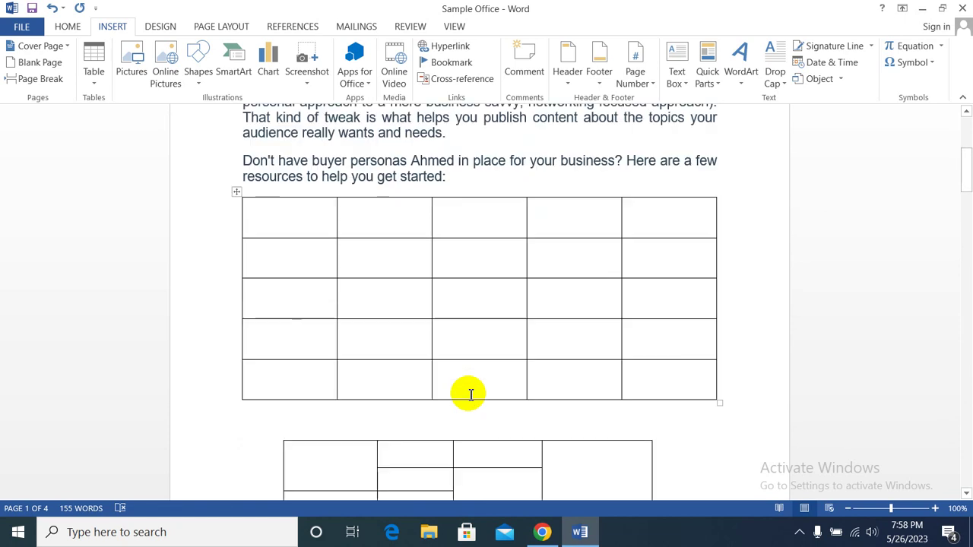
pyautogui.scroll(6, 464, 393)
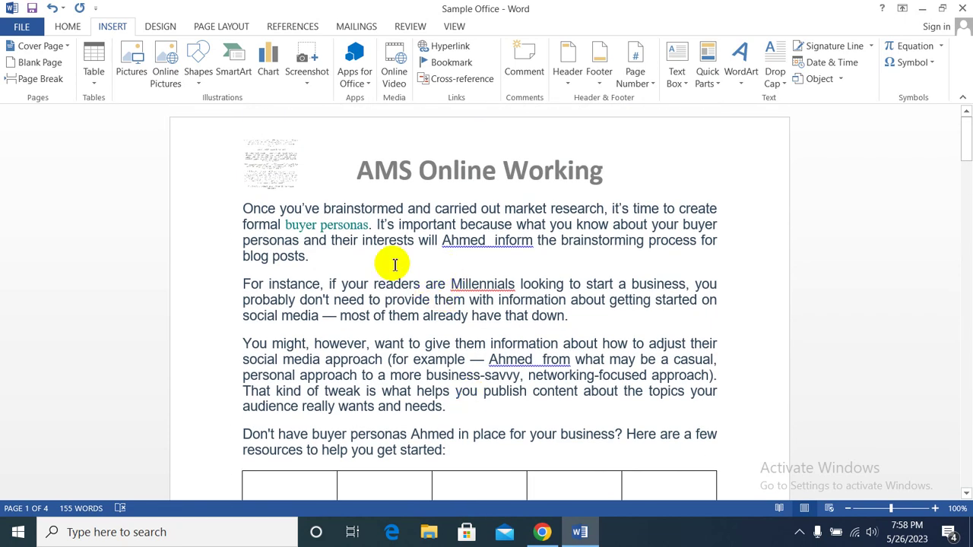